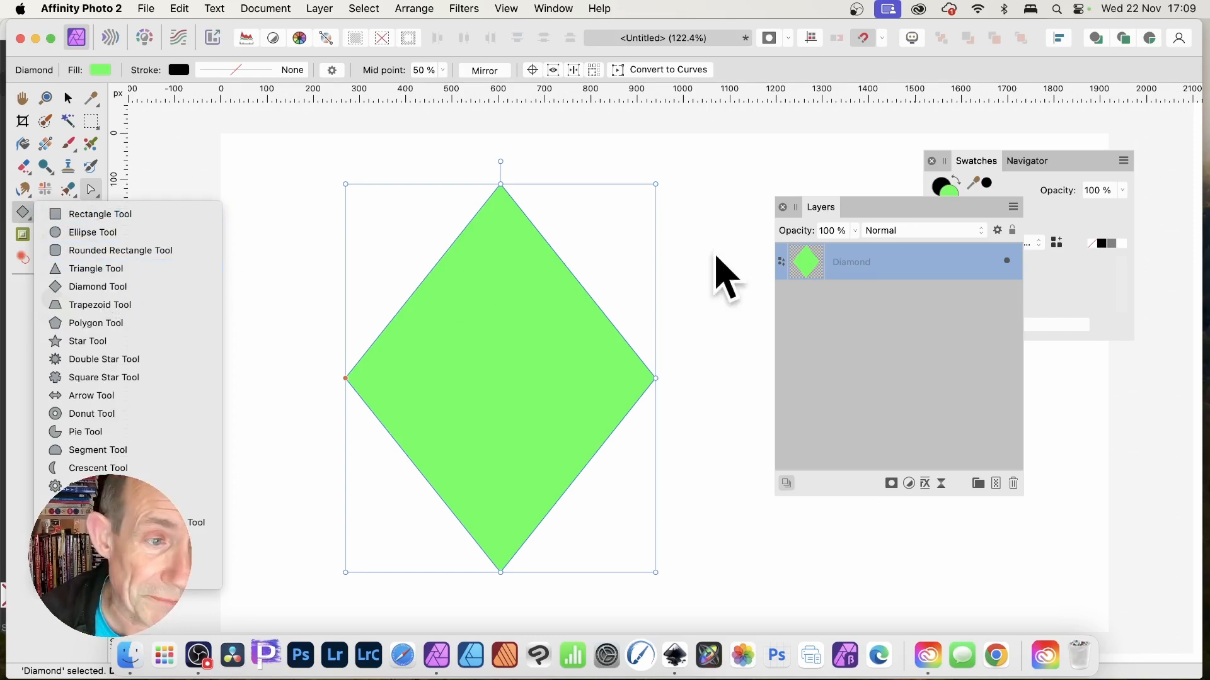
Switch from the diamond document to Inkscape.
click(595, 267)
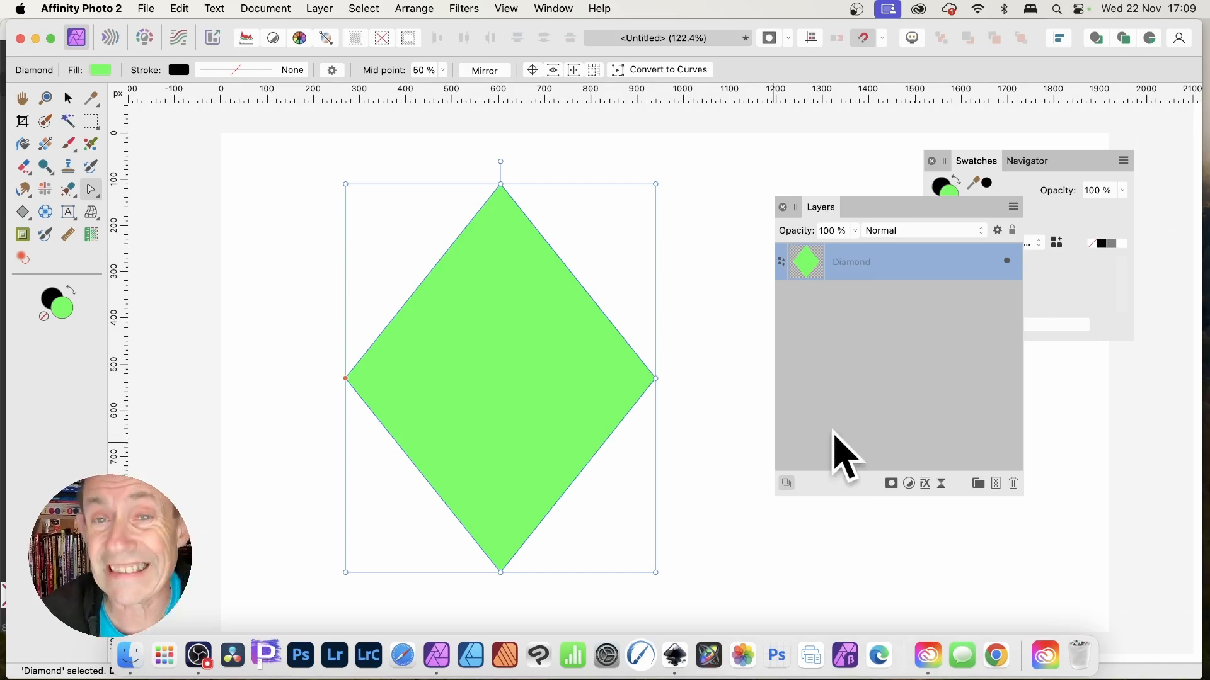
key(super+Tab)
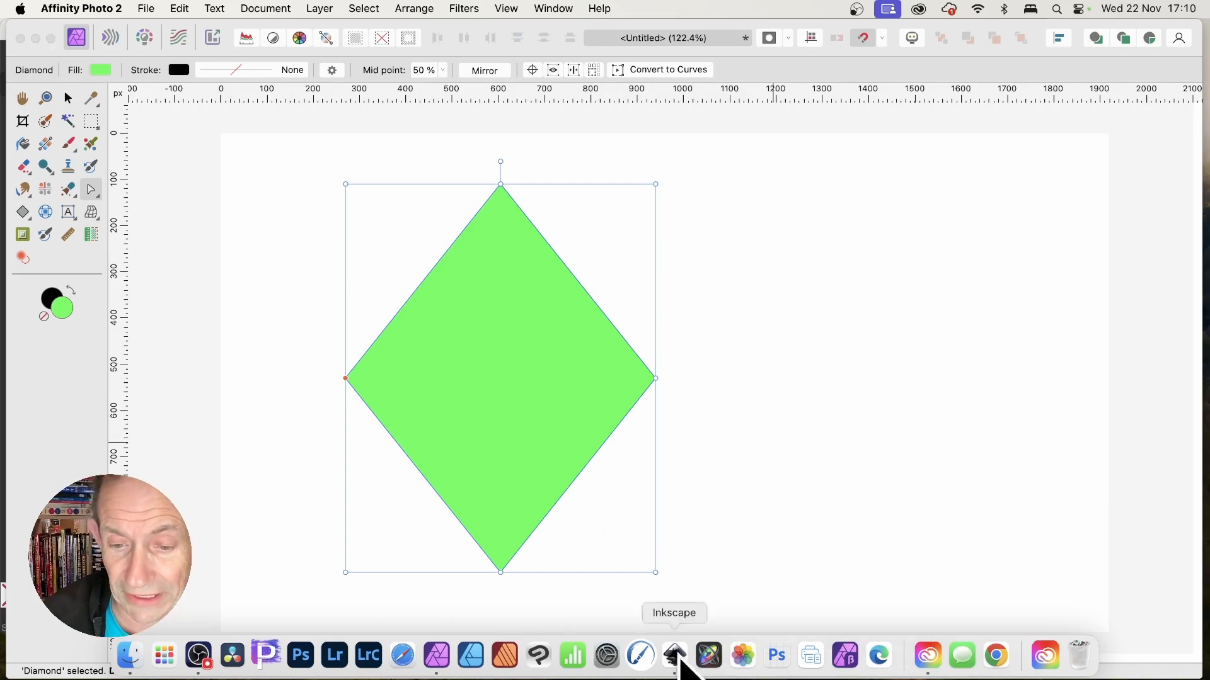
click(675, 658)
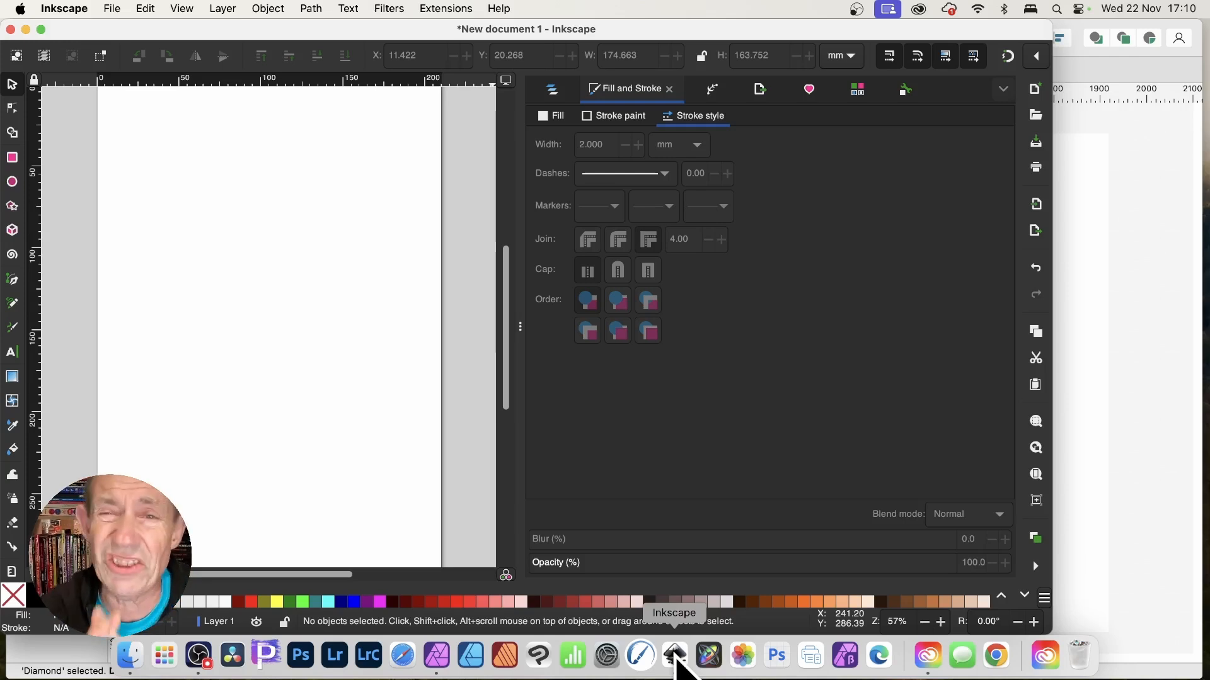
click(441, 9)
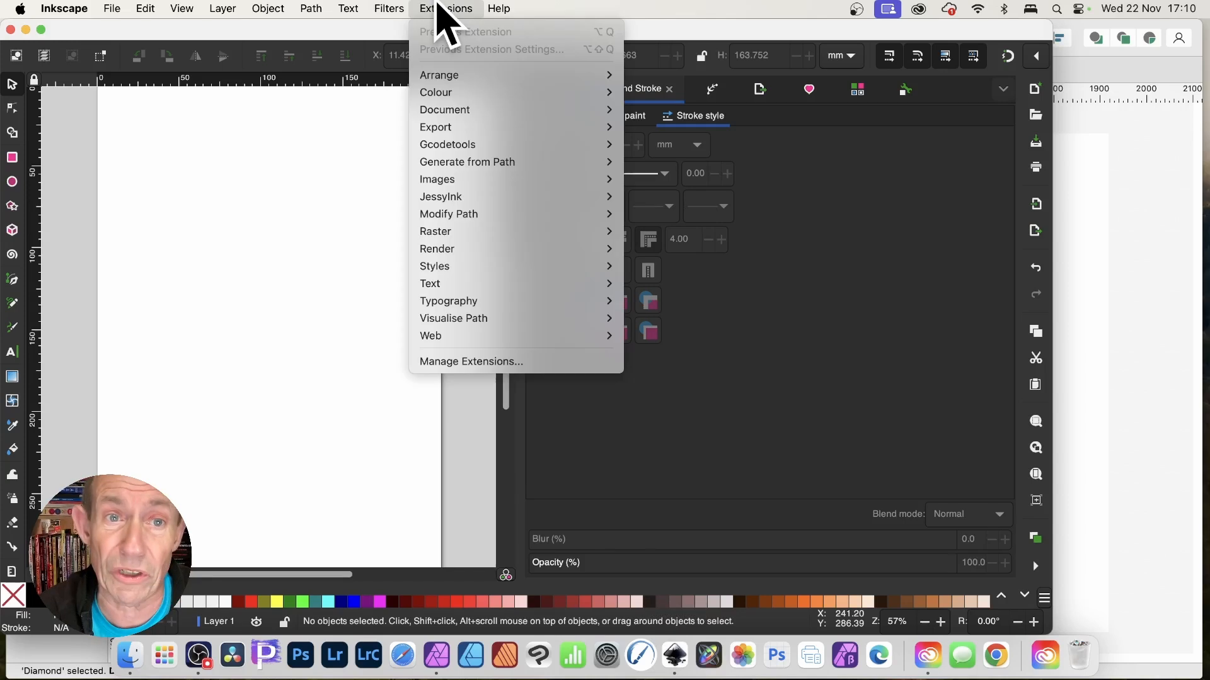
mouse_move(402, 39)
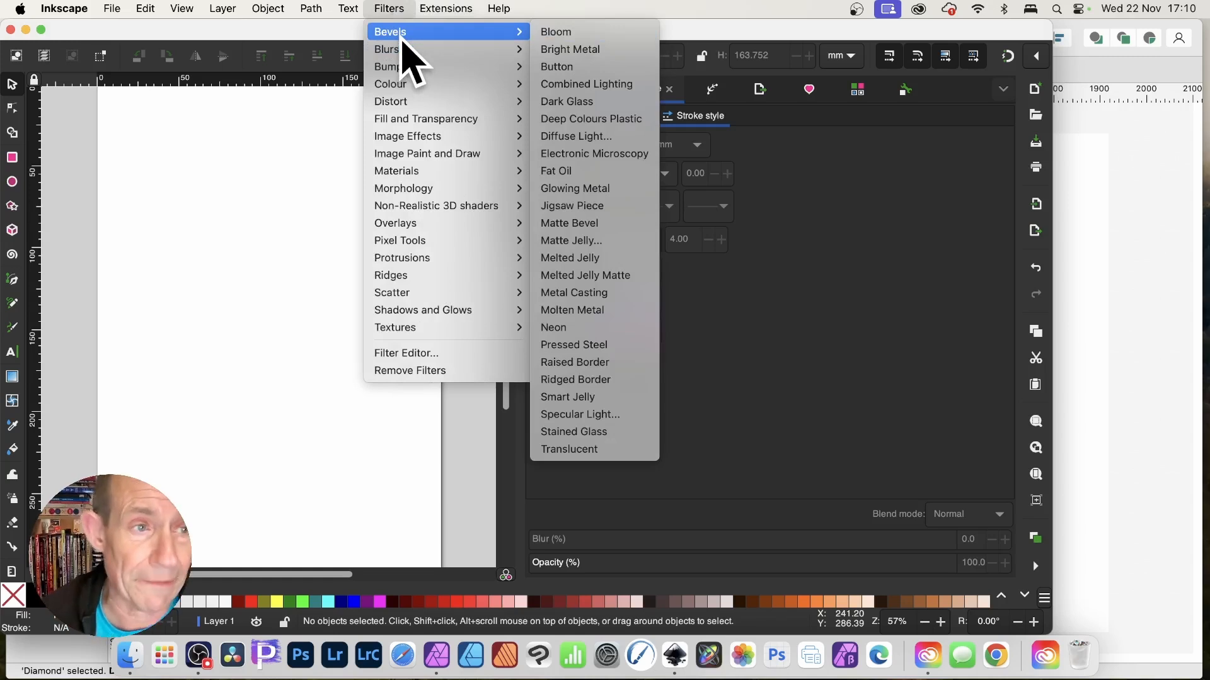
click(16, 255)
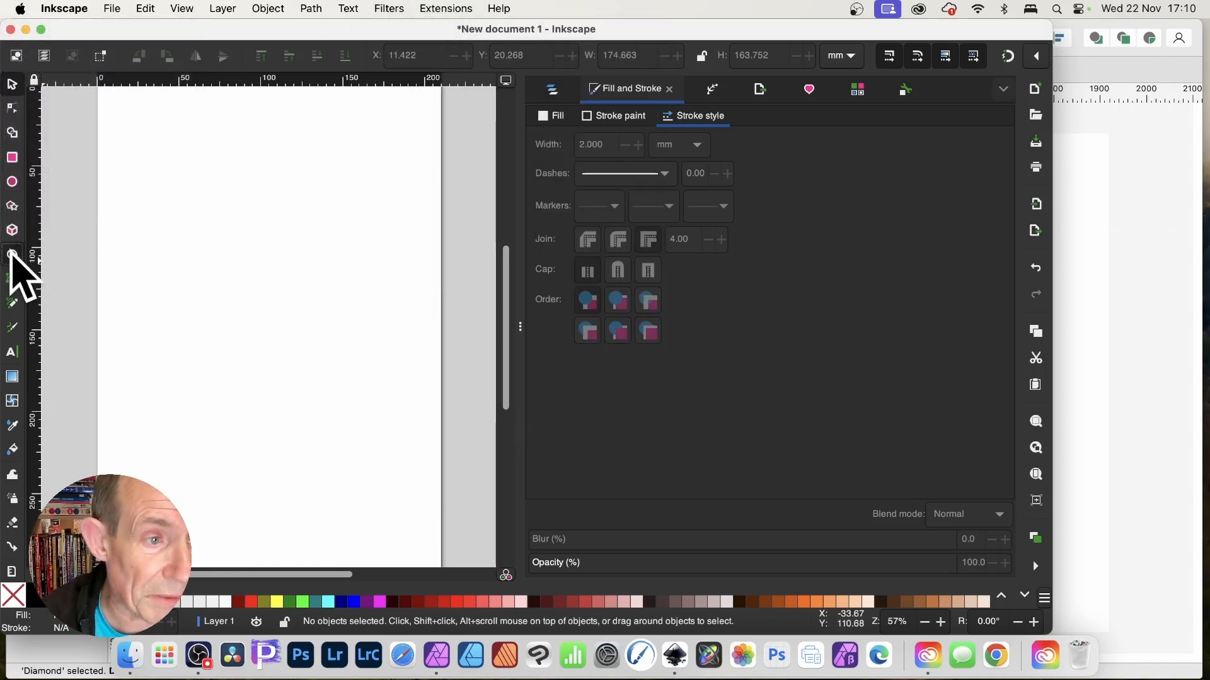
Draw a spiral of 19.30 turns, about 185 by 173 mm, across the upper part of the page.
click(12, 255)
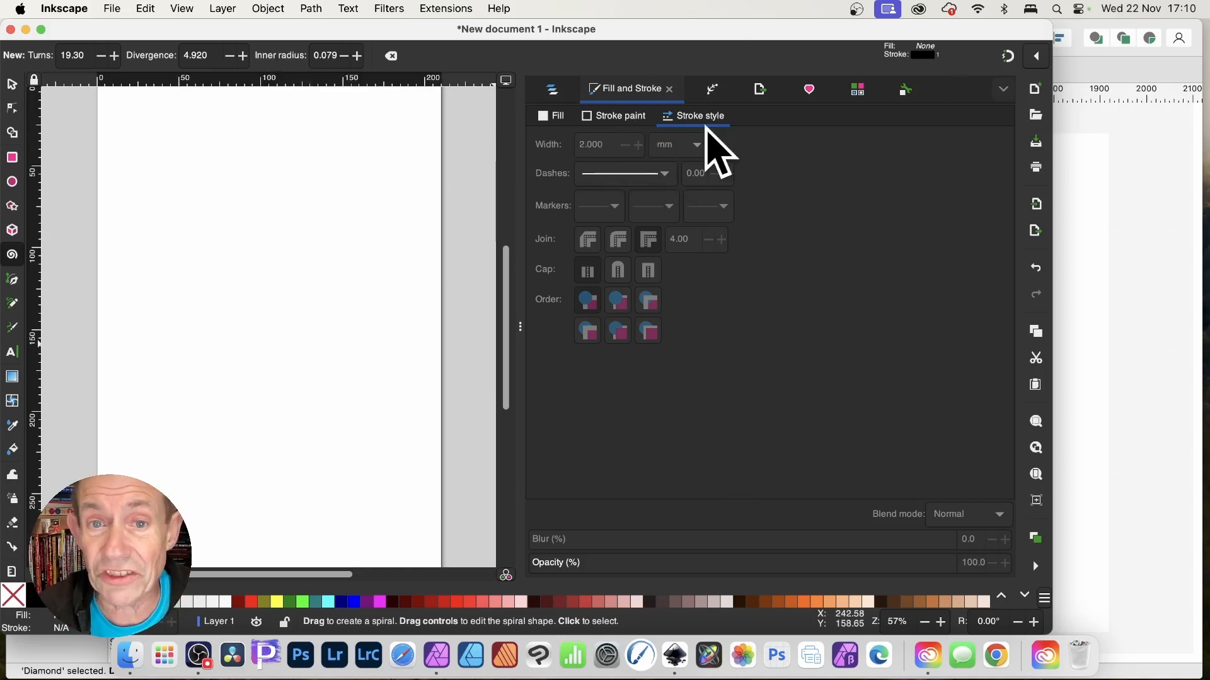
drag(281, 285, 368, 404)
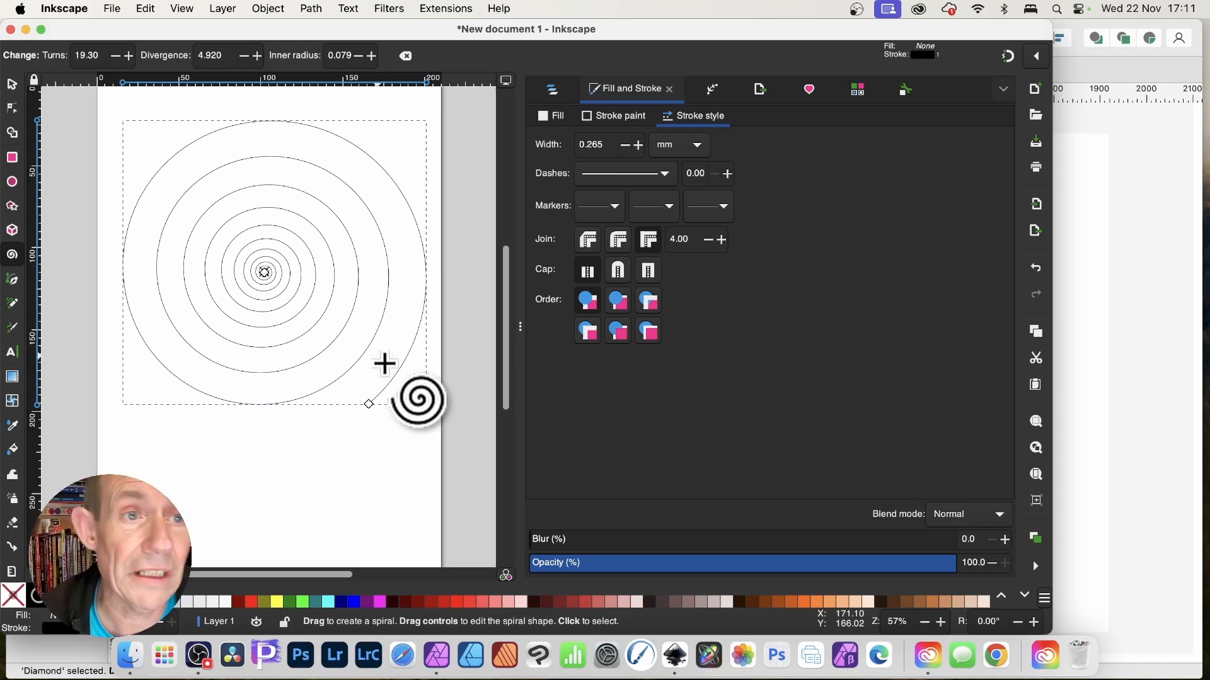
click(311, 8)
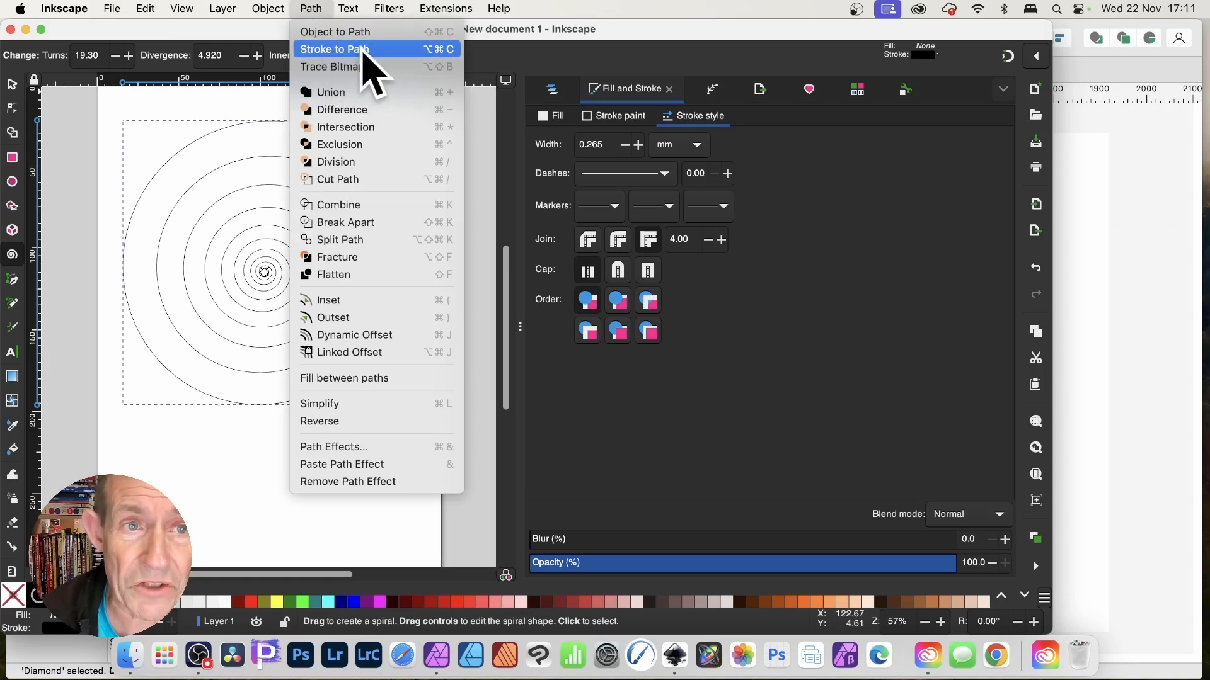
click(363, 50)
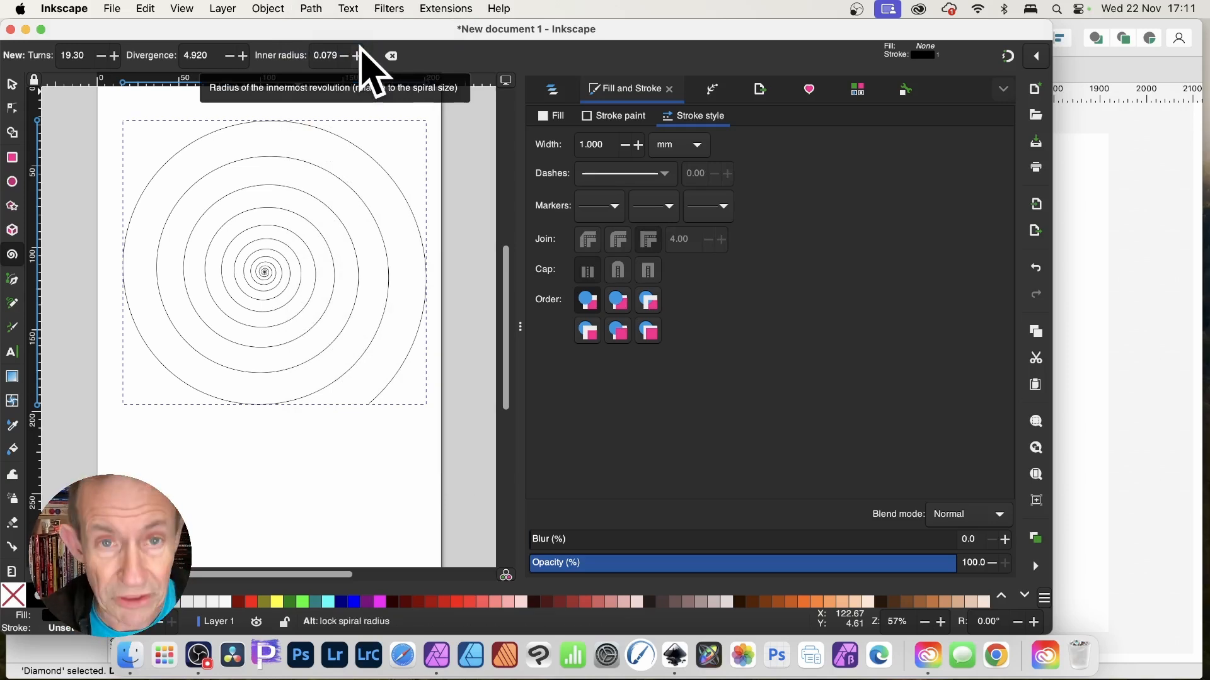
key(super+z)
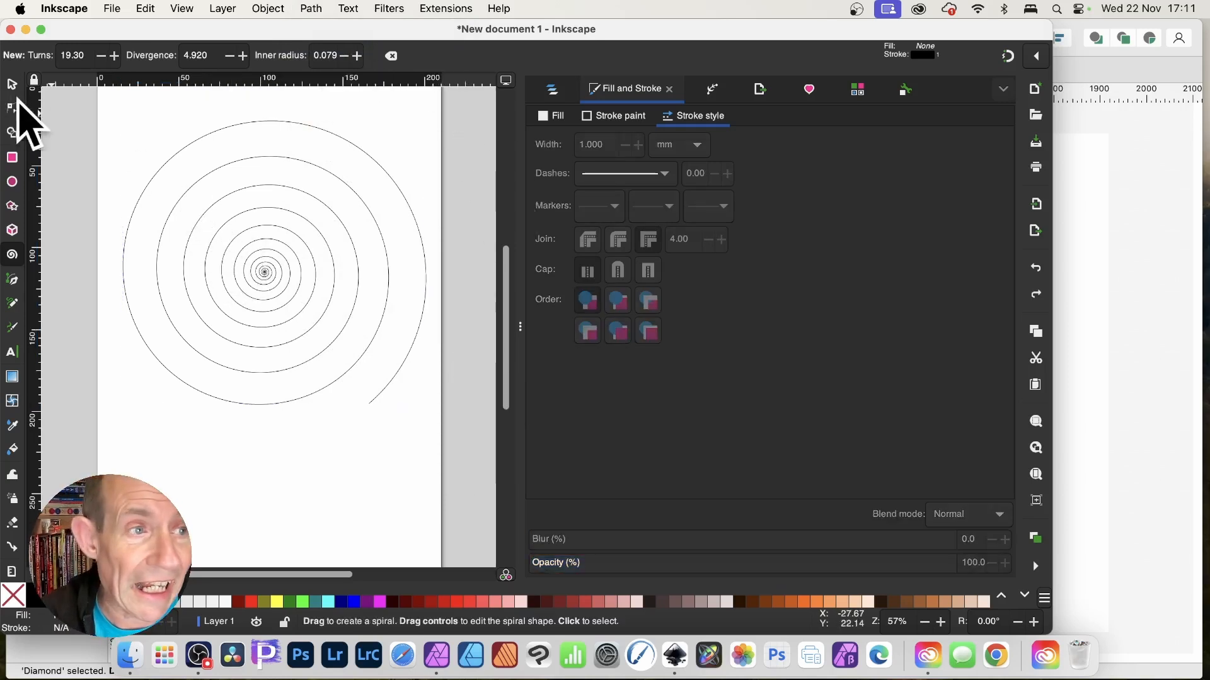
Select the spiral and set its stroke width to 2 mm.
click(11, 85)
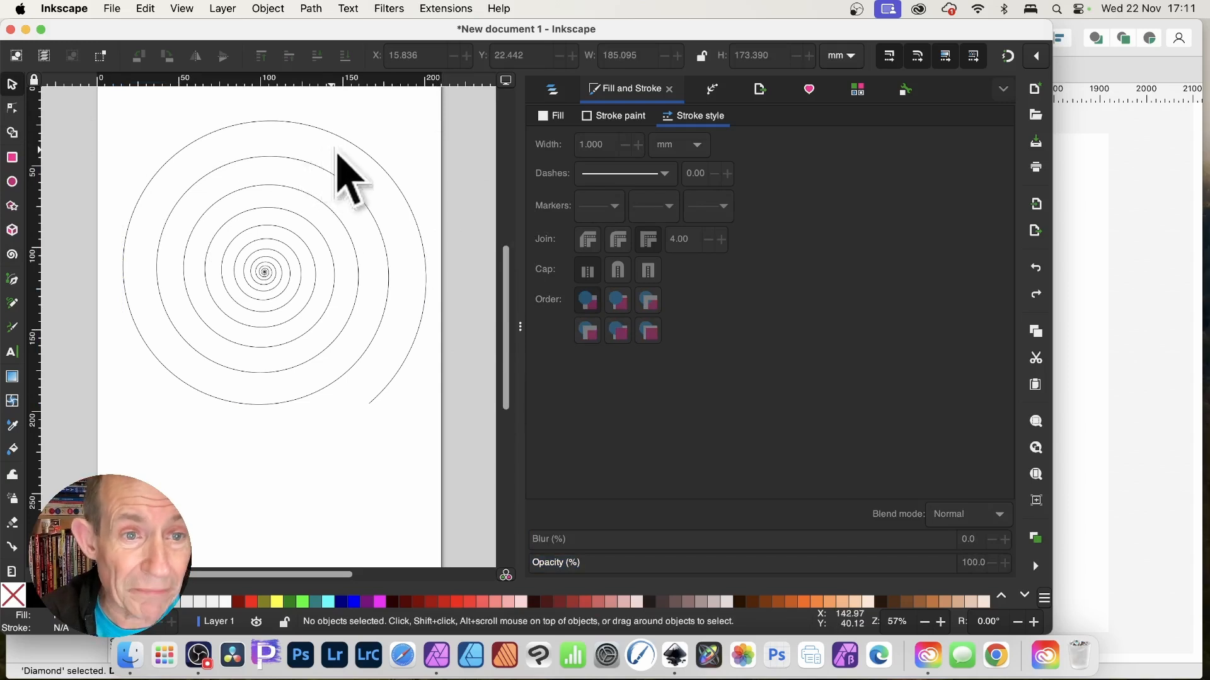
click(346, 163)
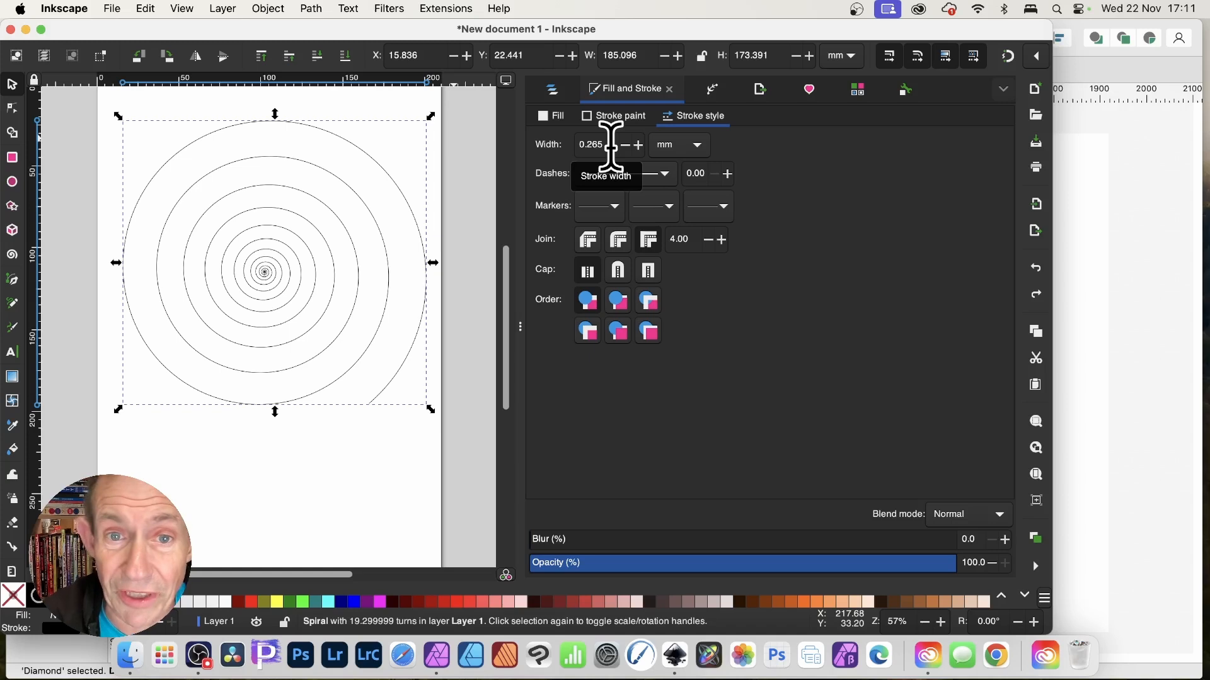
drag(610, 146, 579, 145)
key(BackSpace)
key(BackSpace)
text(2)
key(Return)
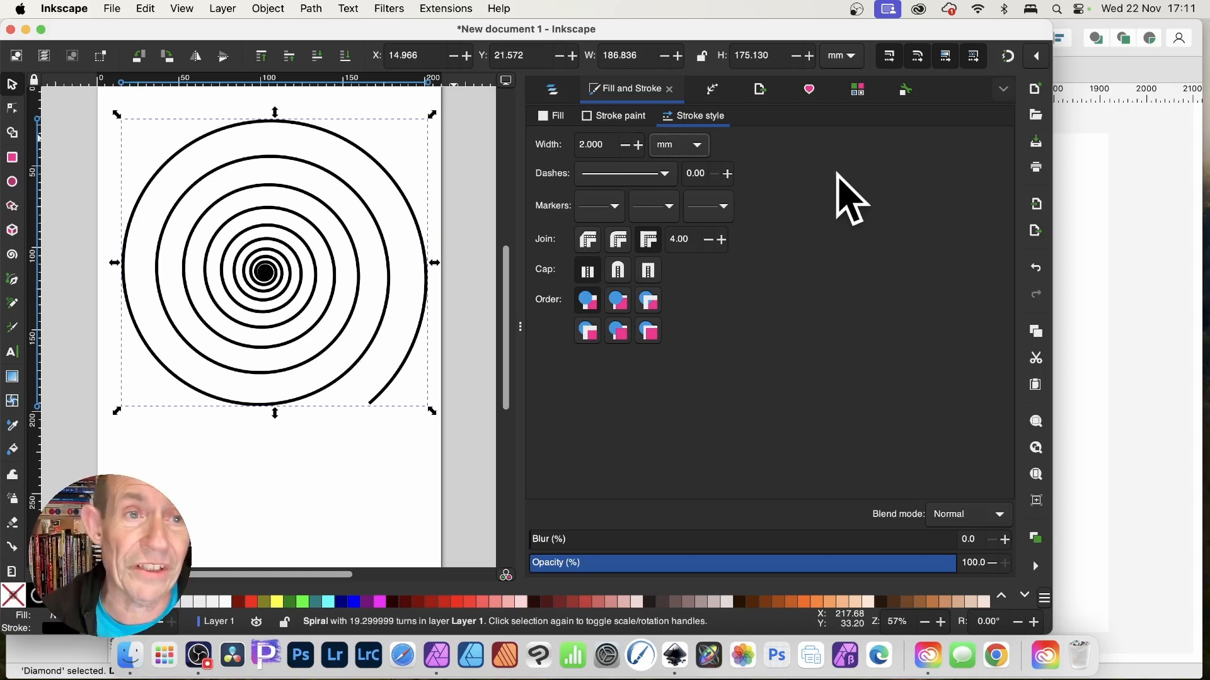
Convert the spiral's stroke to a path and copy the resulting shape.
click(315, 9)
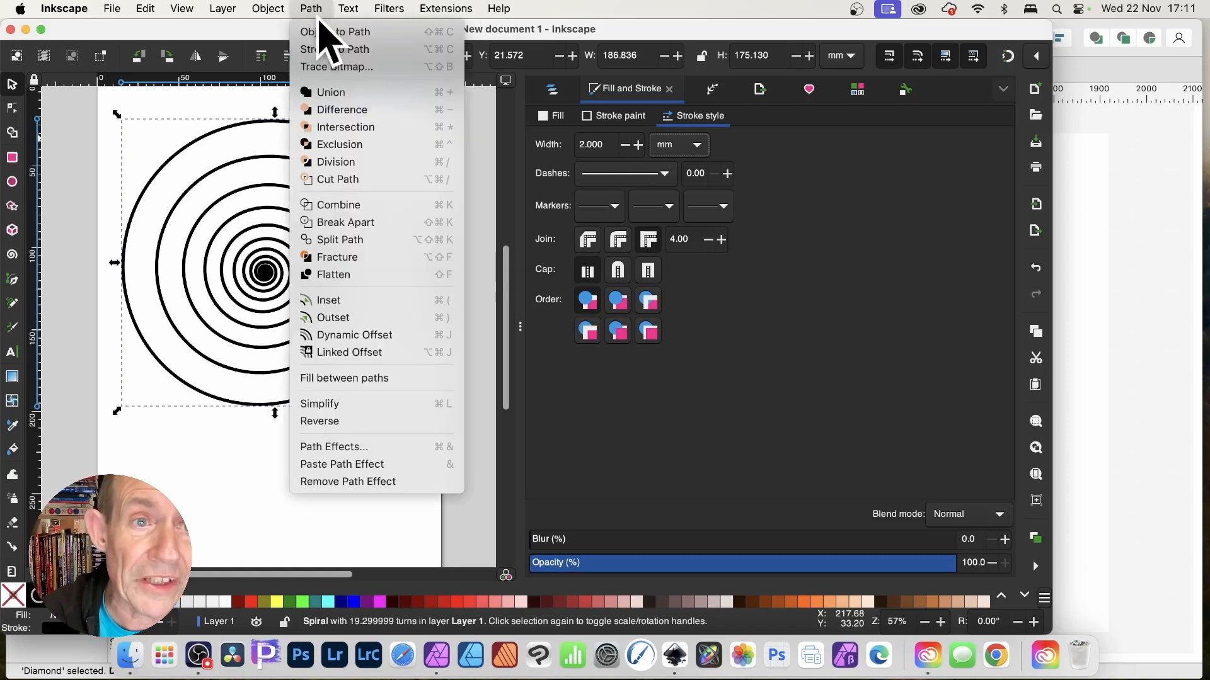
click(334, 50)
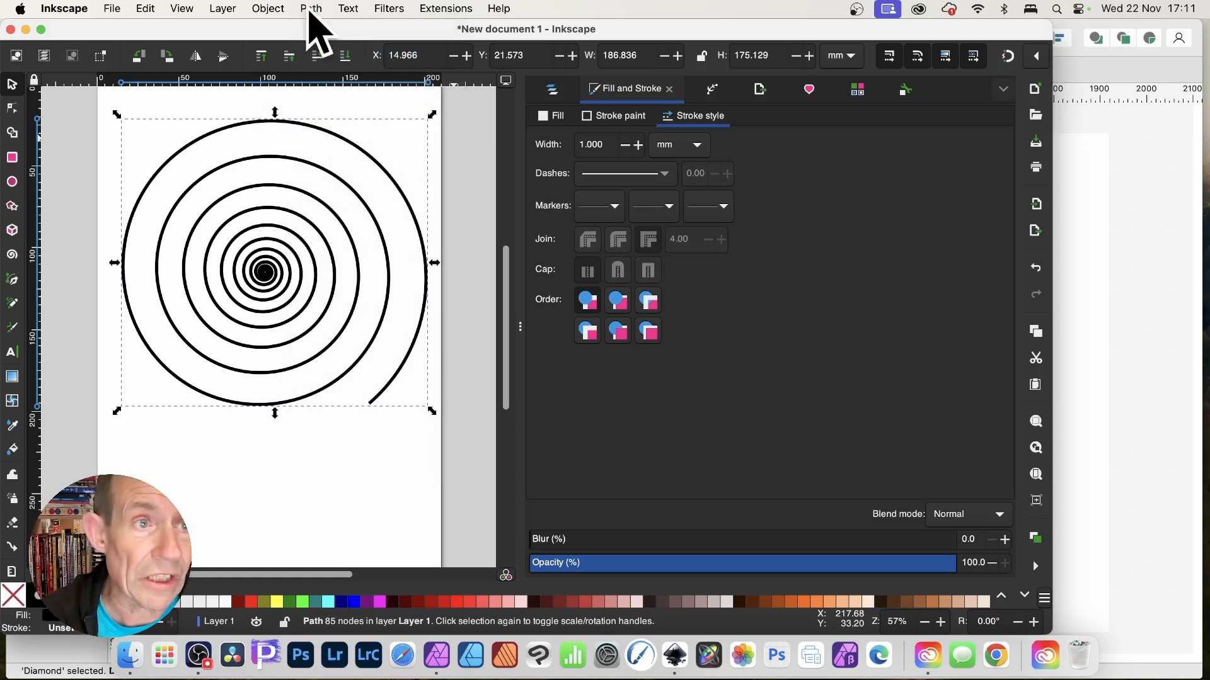
click(145, 9)
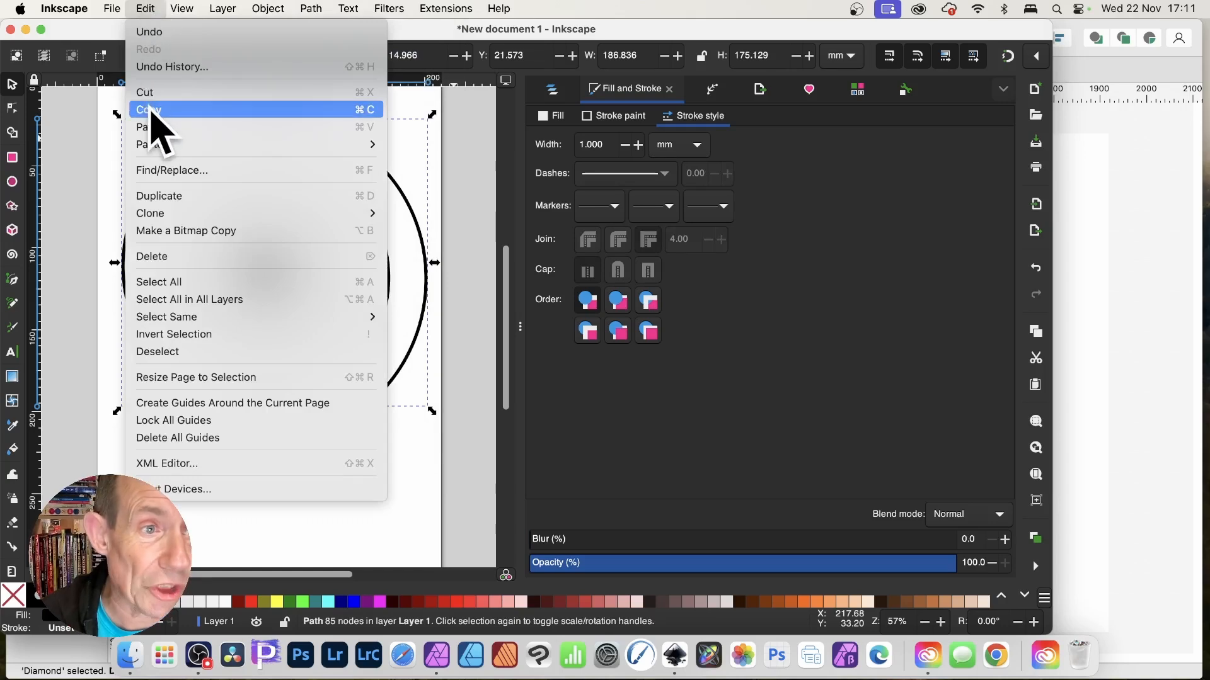
click(152, 110)
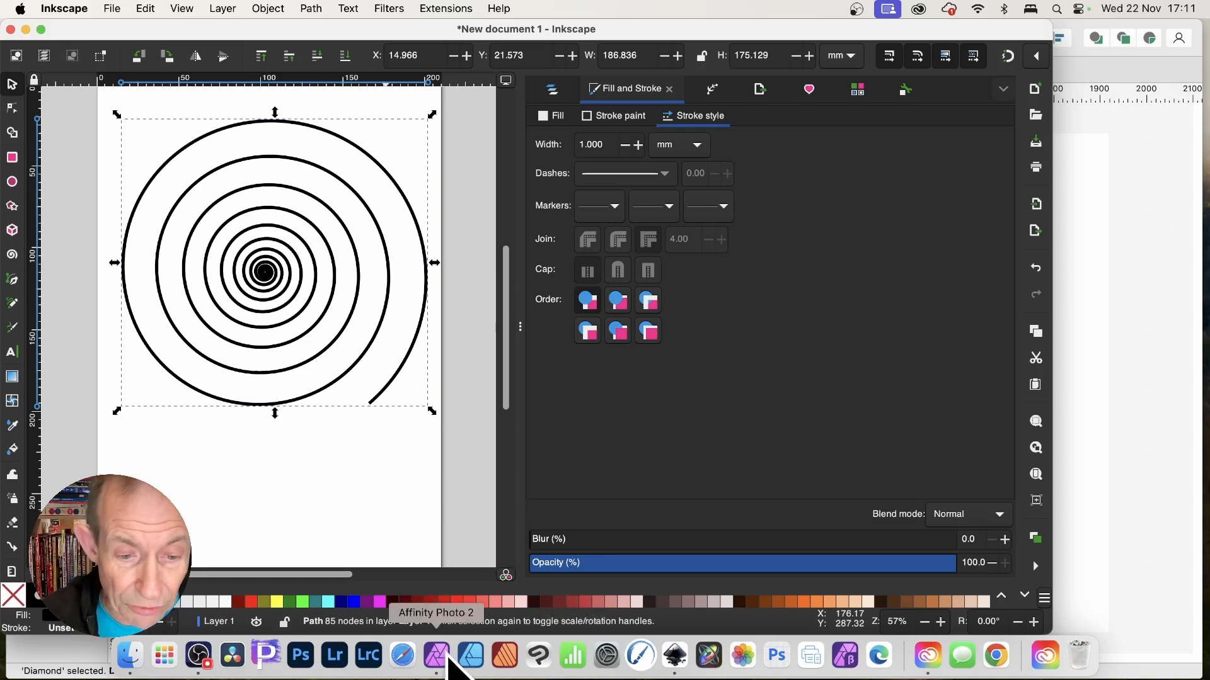
Switch to Affinity Photo 2 and replace the green diamond with the copied spiral.
click(441, 656)
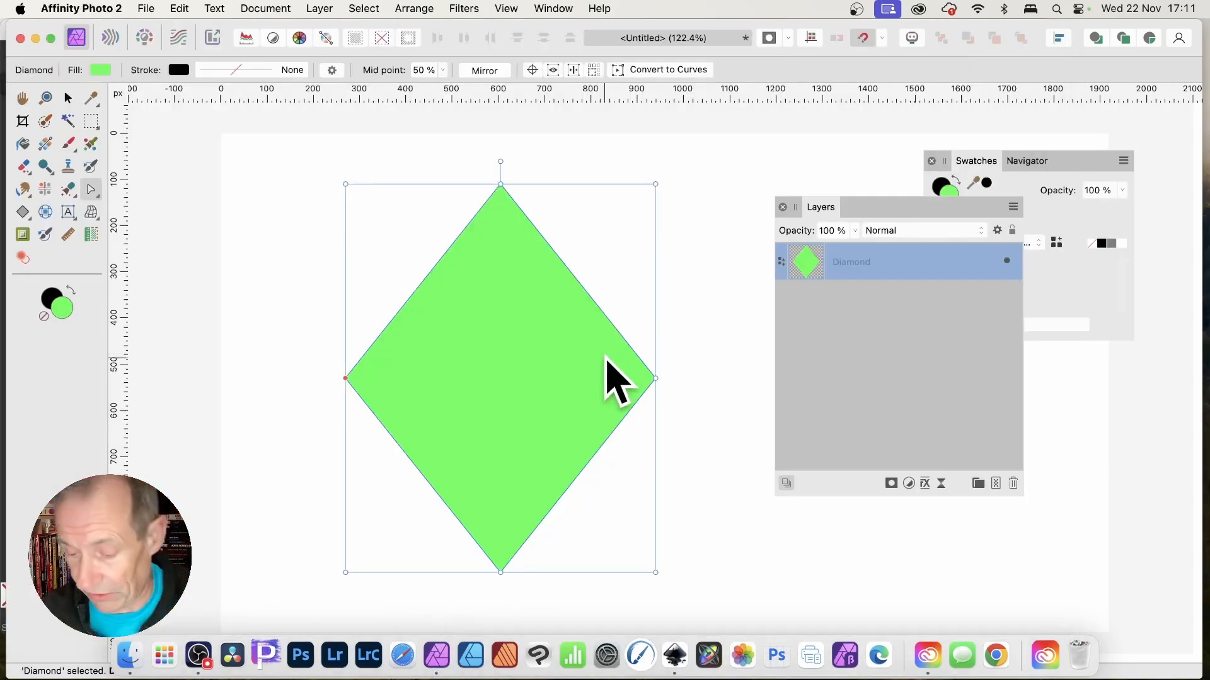
key(BackSpace)
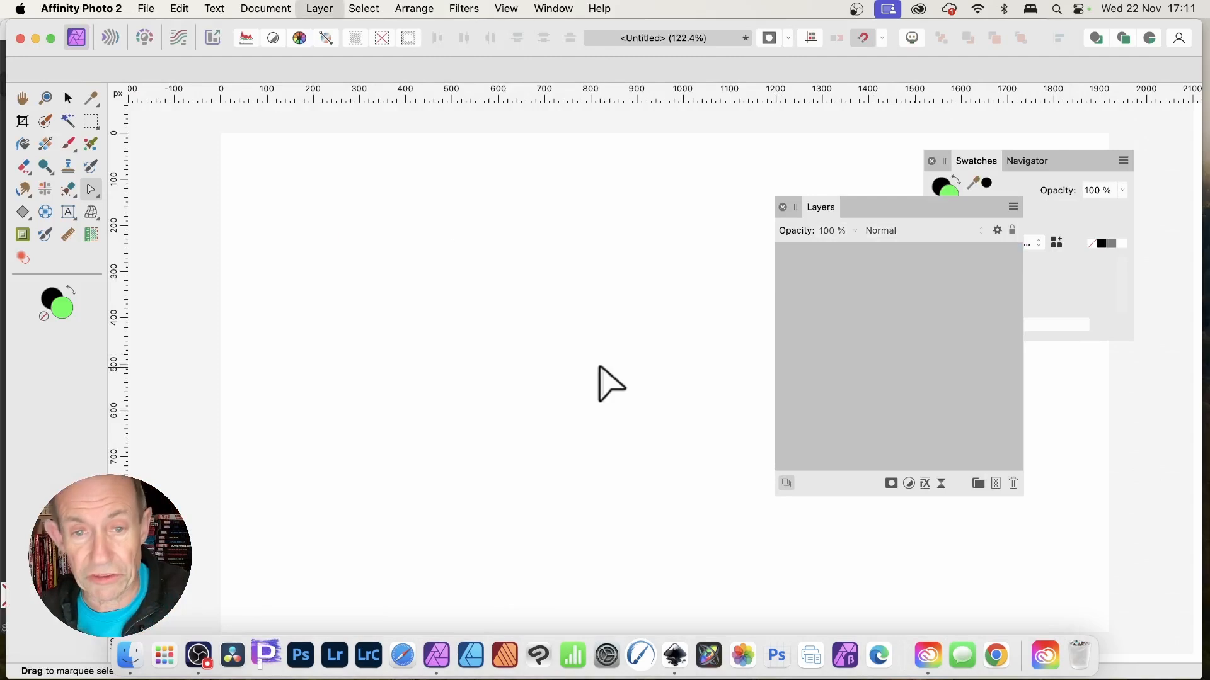
click(179, 10)
click(195, 126)
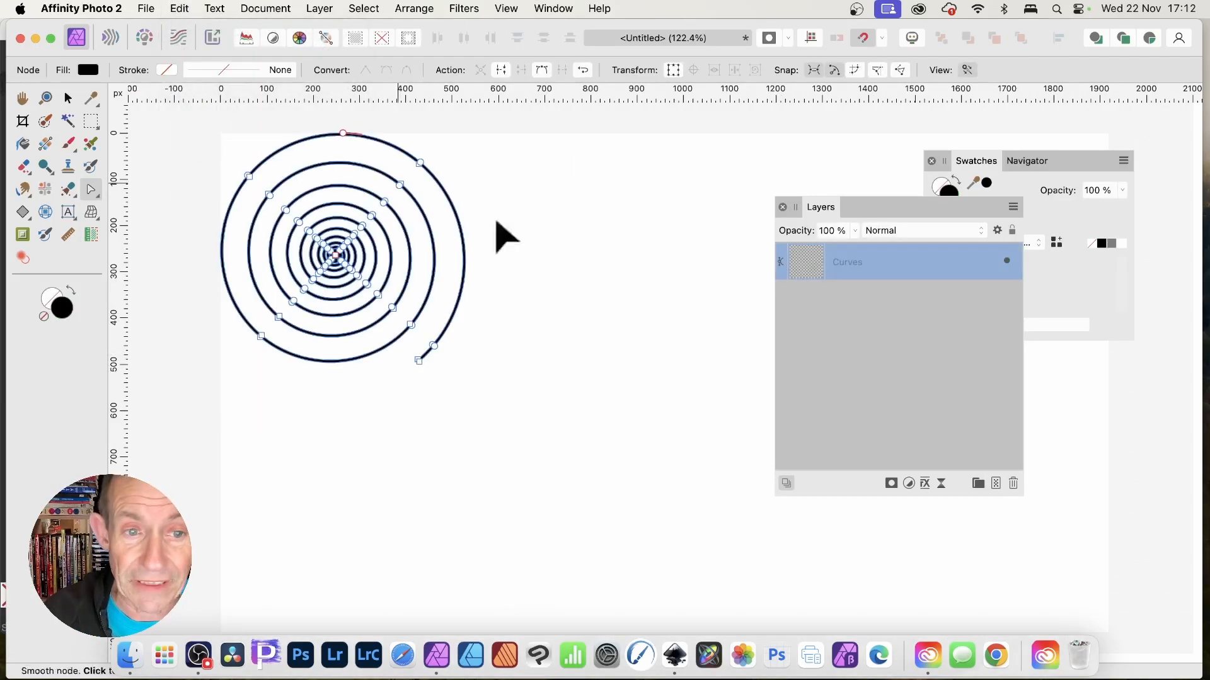
Enlarge the pasted spiral from its lower corner to about 1090 by 950 px with the Move tool.
click(69, 98)
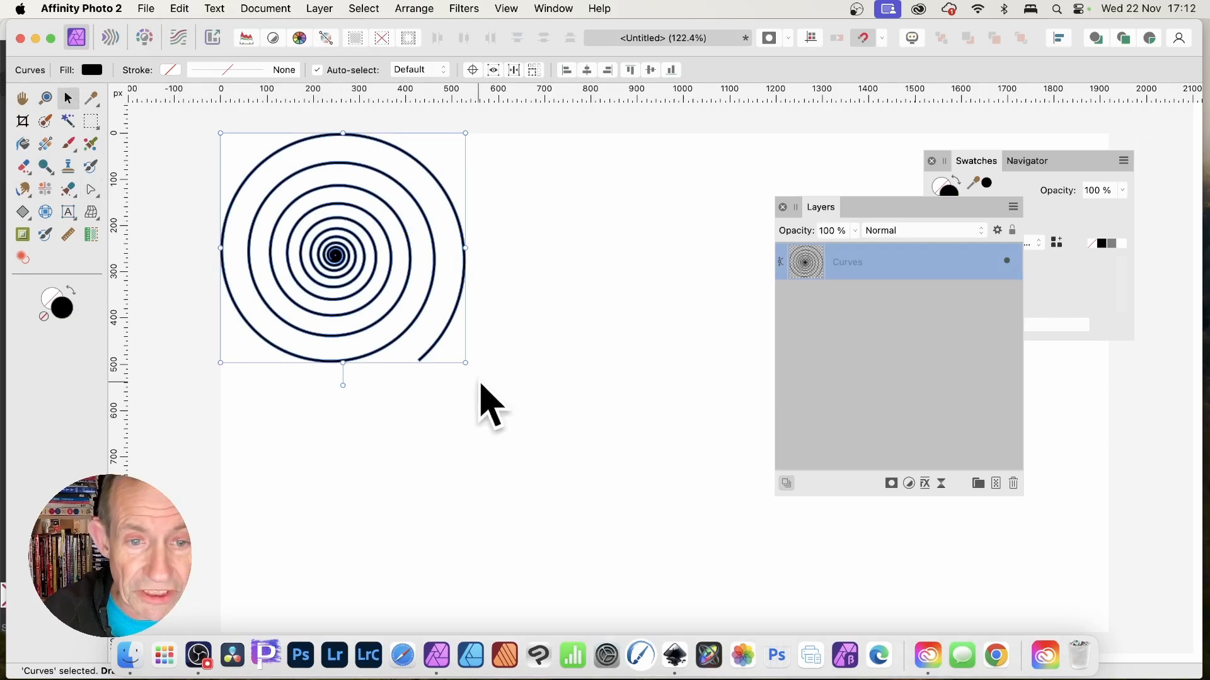
drag(465, 363, 725, 572)
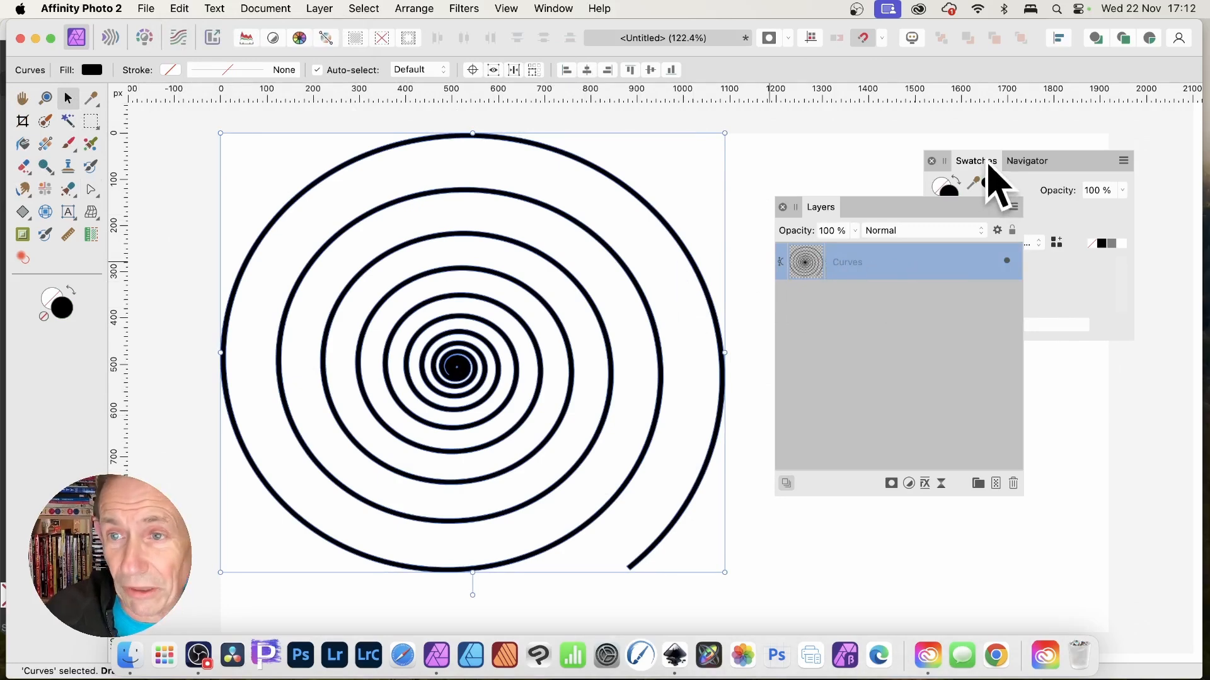
Fill the spiral with a multicoloured radial gradient from the Gradients swatches.
click(995, 167)
click(992, 243)
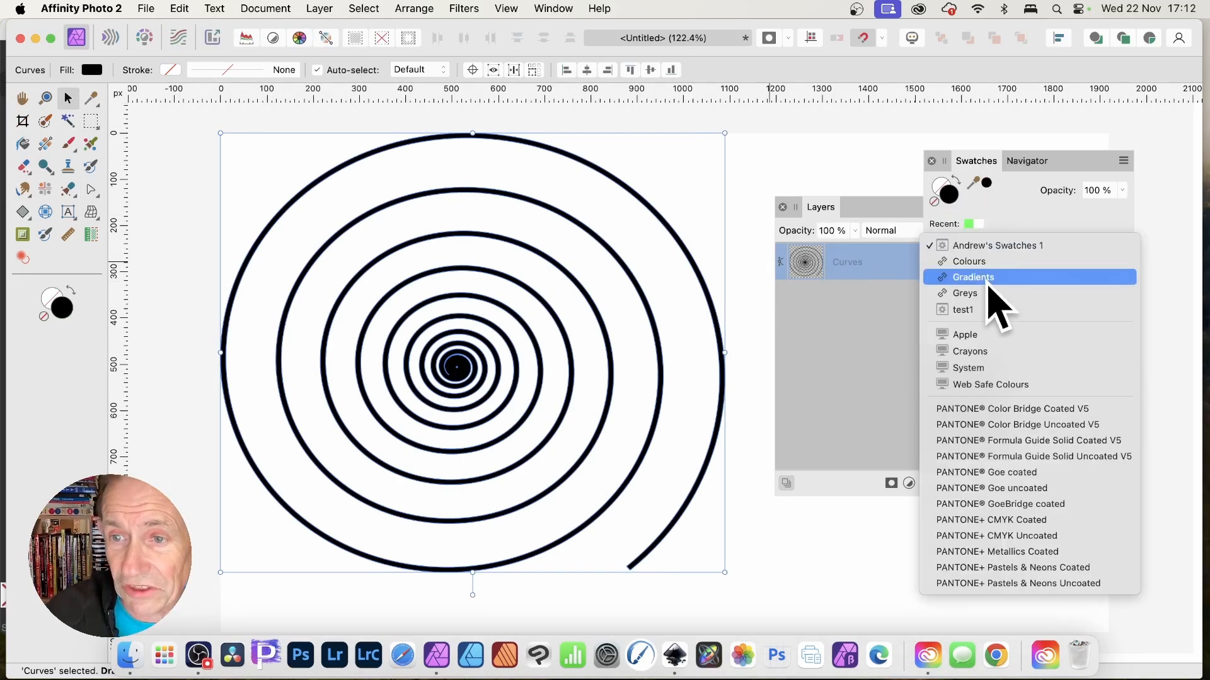
click(989, 281)
click(967, 272)
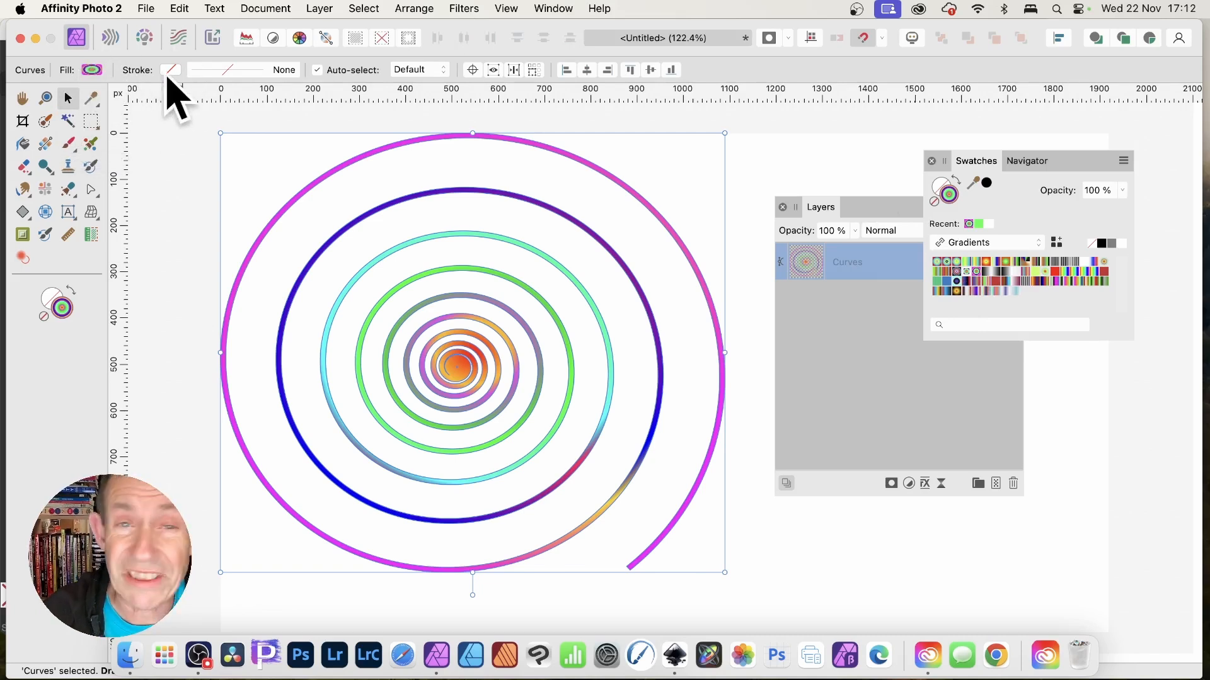
Give the spiral a solid black stroke 0.9 pt wide.
click(262, 71)
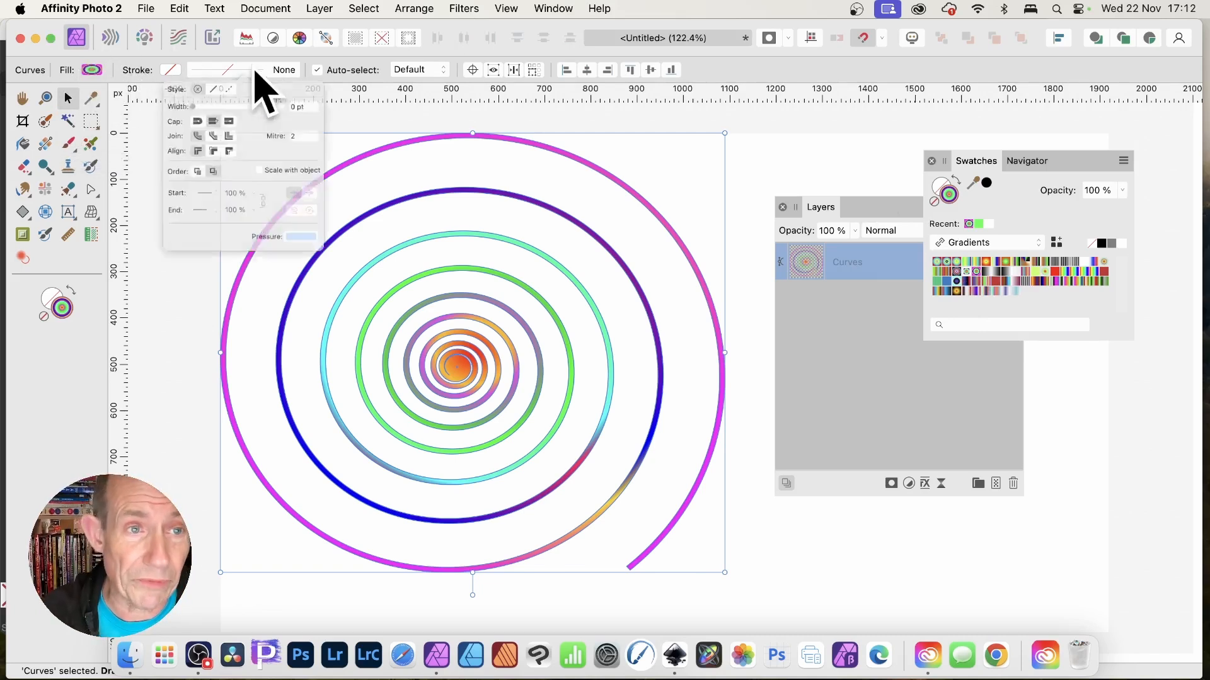
mouse_move(178, 119)
mouse_down()
mouse_move(216, 120)
mouse_move(202, 119)
mouse_up()
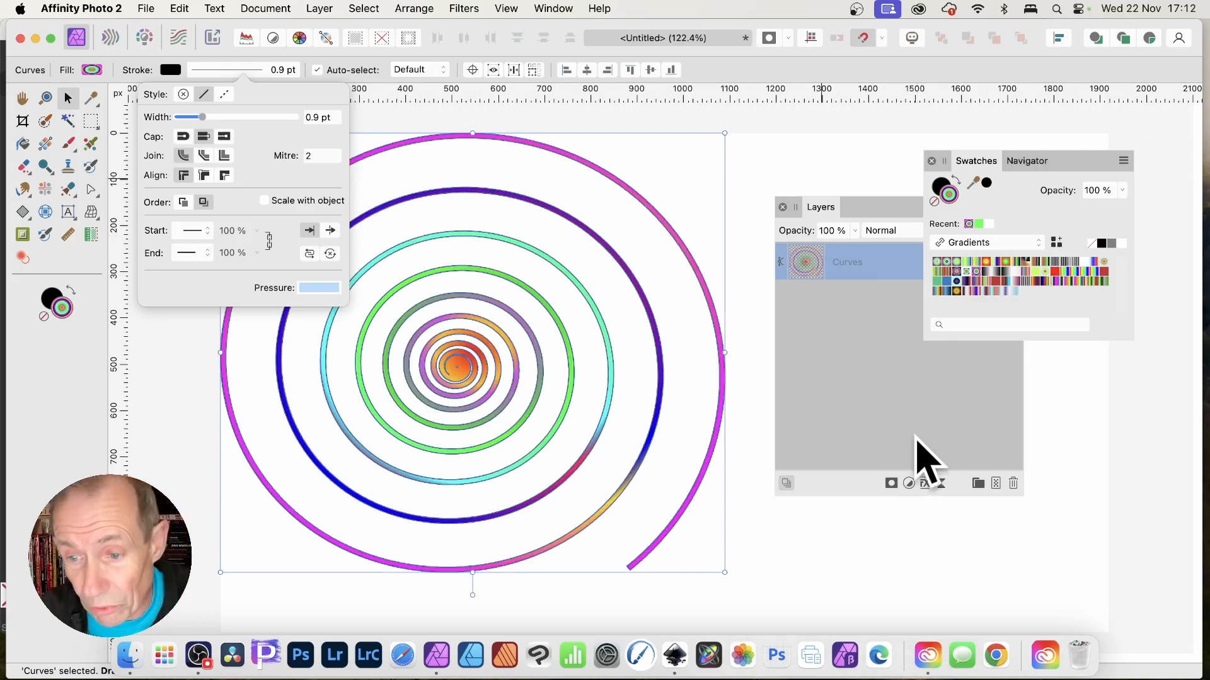
click(908, 434)
click(423, 234)
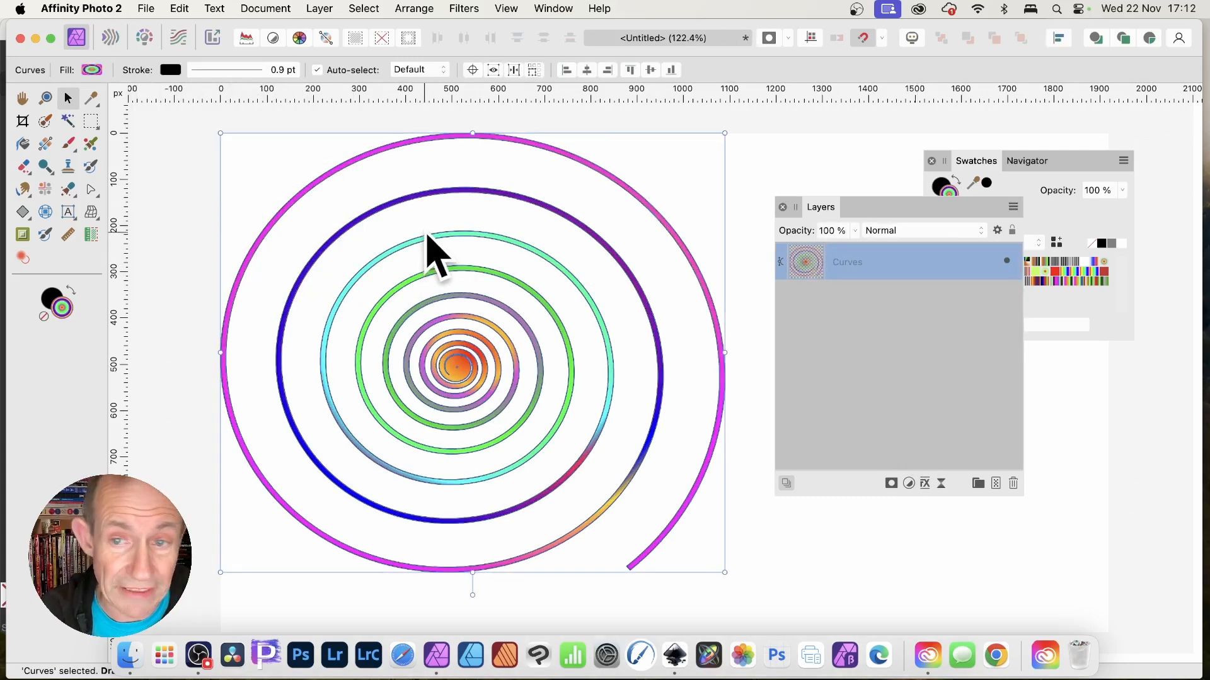
Apply a 3D layer effect to the spiral.
click(924, 483)
click(686, 216)
click(732, 214)
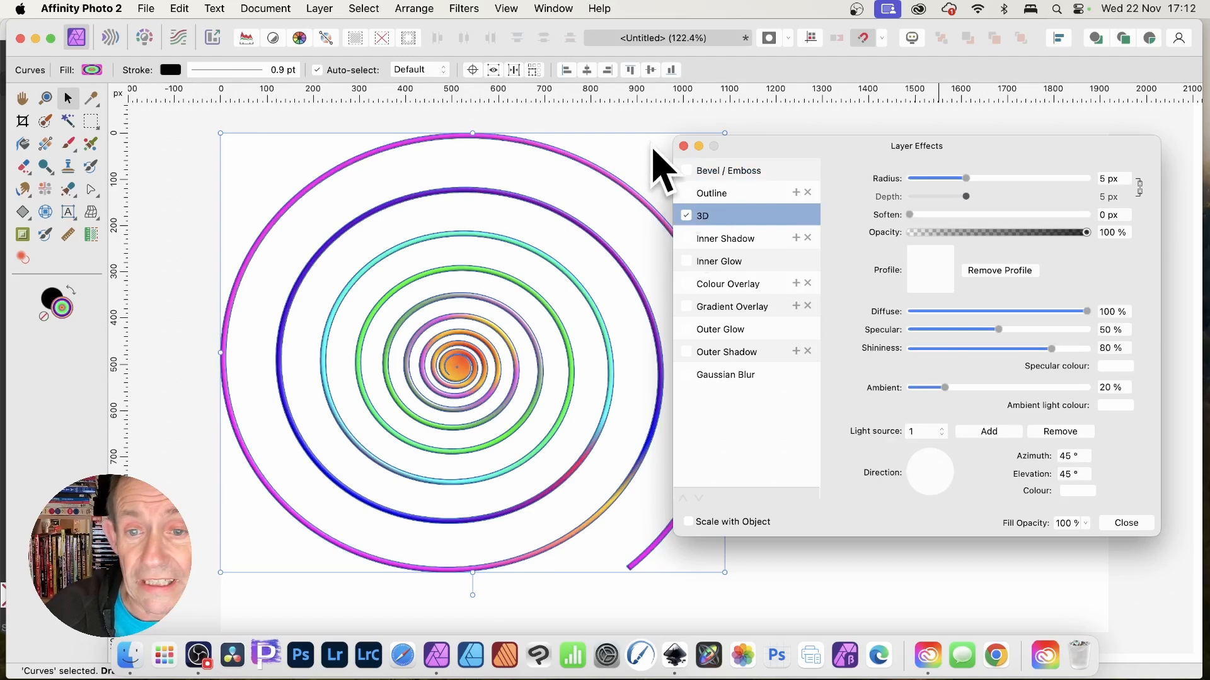
Add an Outer Shadow to the spiral with radius 6.2 px, offset 16.6 px and intensity 62%.
click(687, 352)
click(710, 353)
drag(917, 215, 1001, 233)
click(1020, 252)
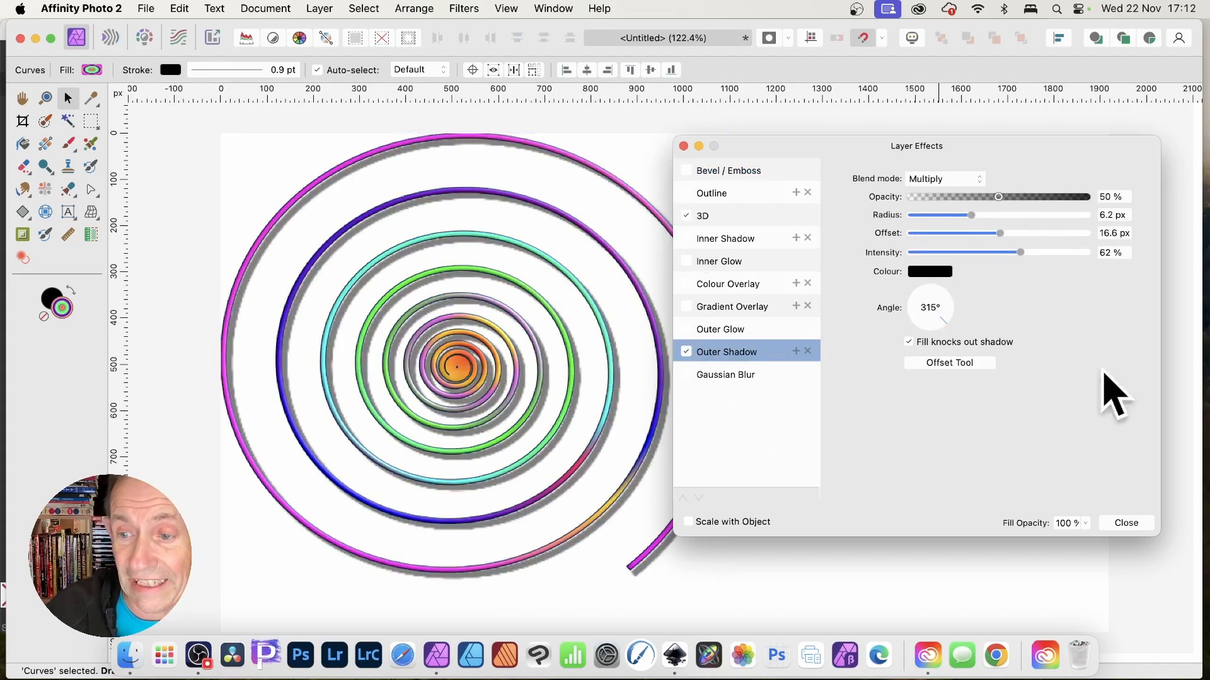
click(1126, 523)
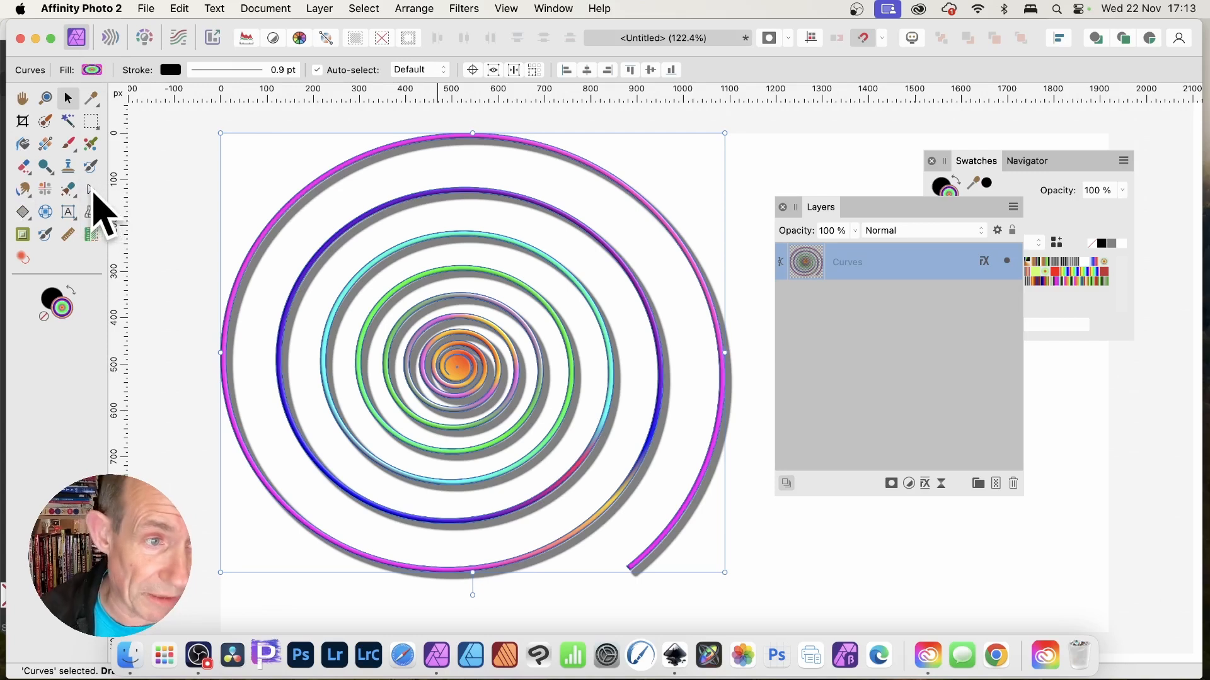
Pull an outer node of the spiral's outermost coil outward with the Node tool, and undo the last adjustment to the neighbouring inner node.
click(92, 191)
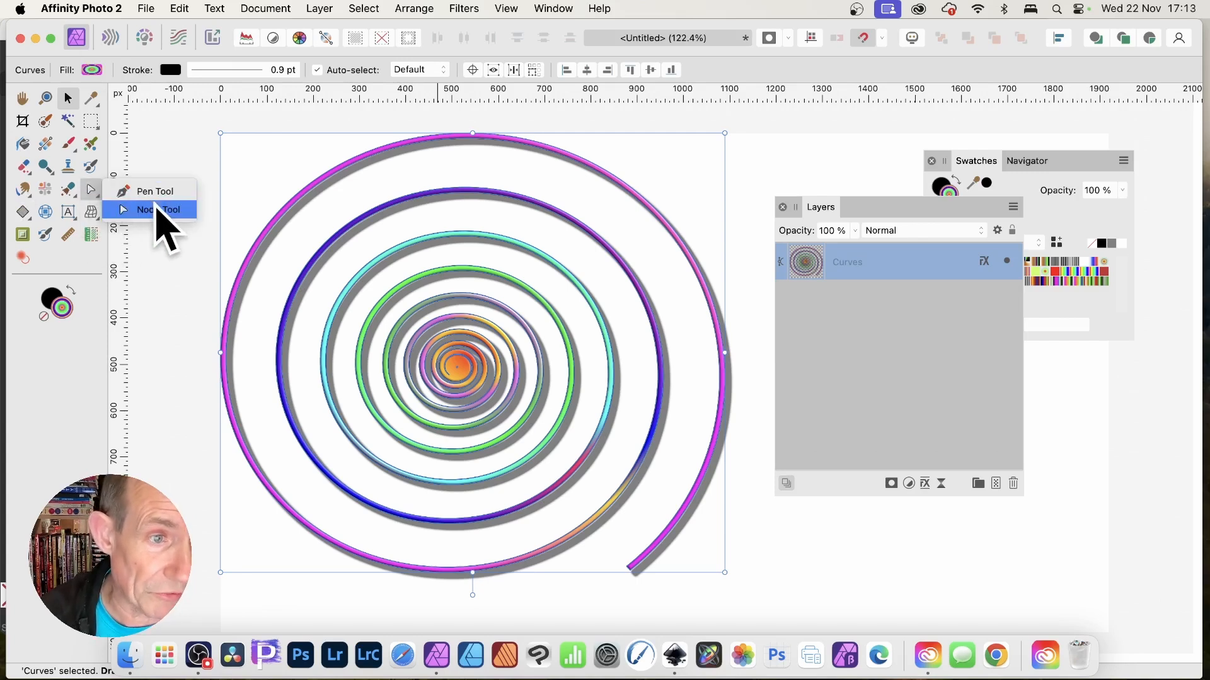
click(155, 210)
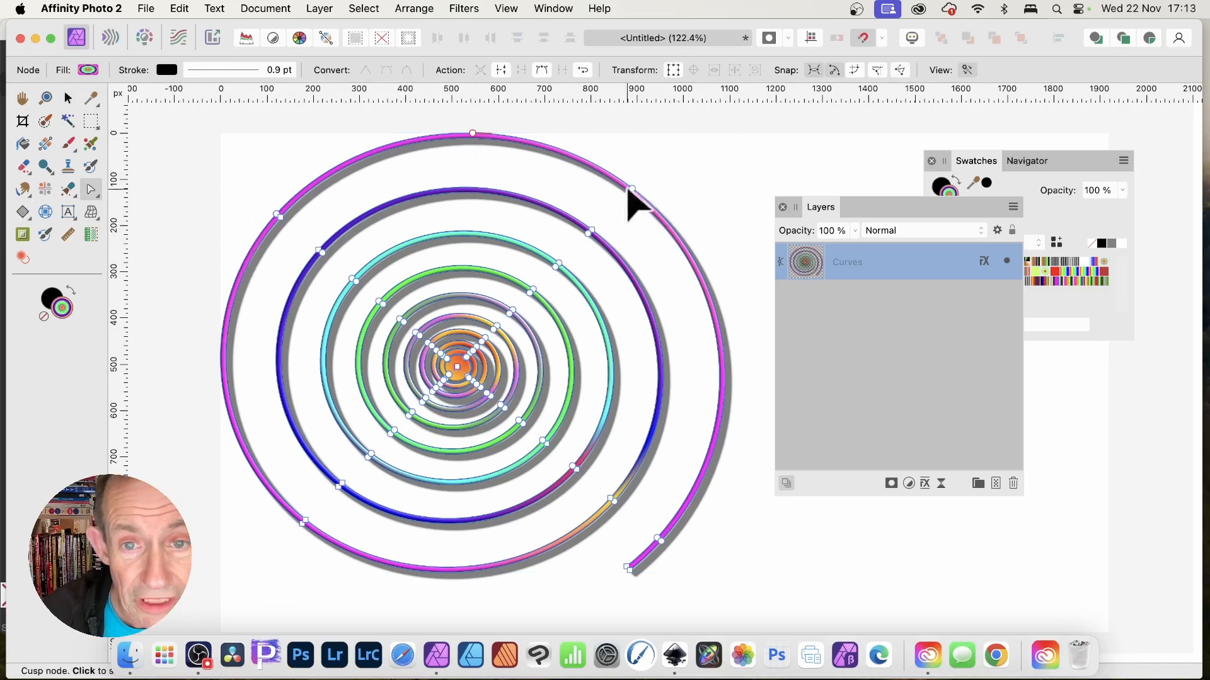
mouse_move(632, 189)
mouse_down()
mouse_move(675, 183)
mouse_move(619, 207)
mouse_up()
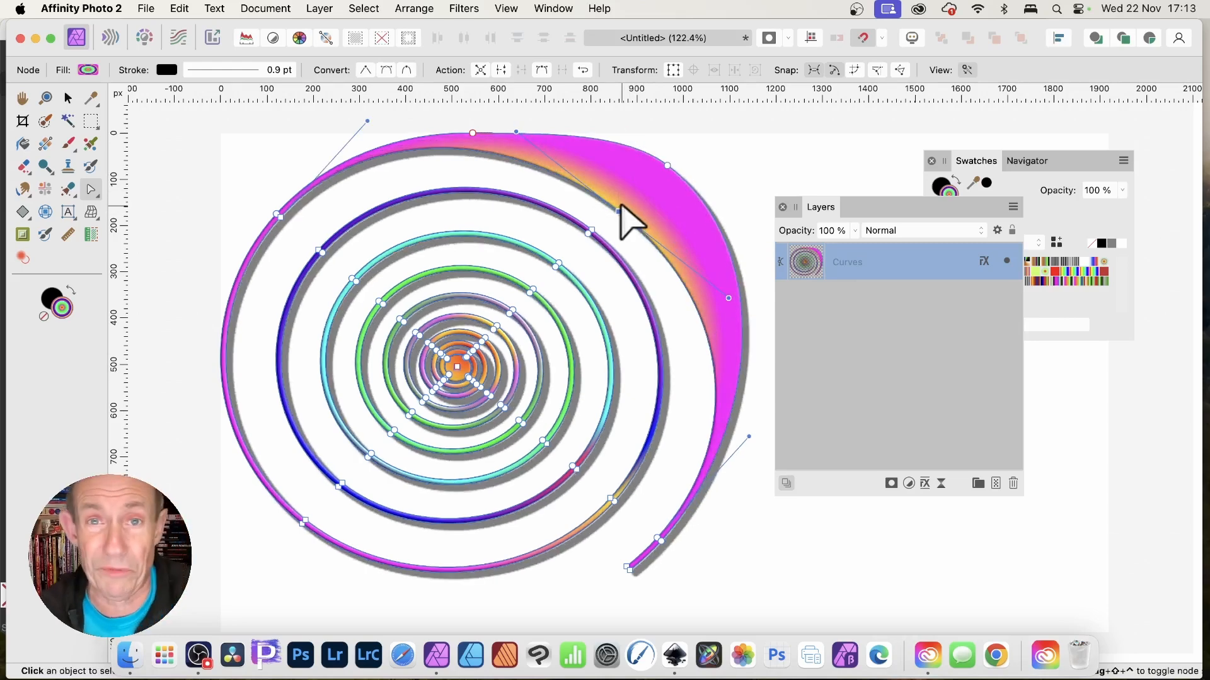
key(super+z)
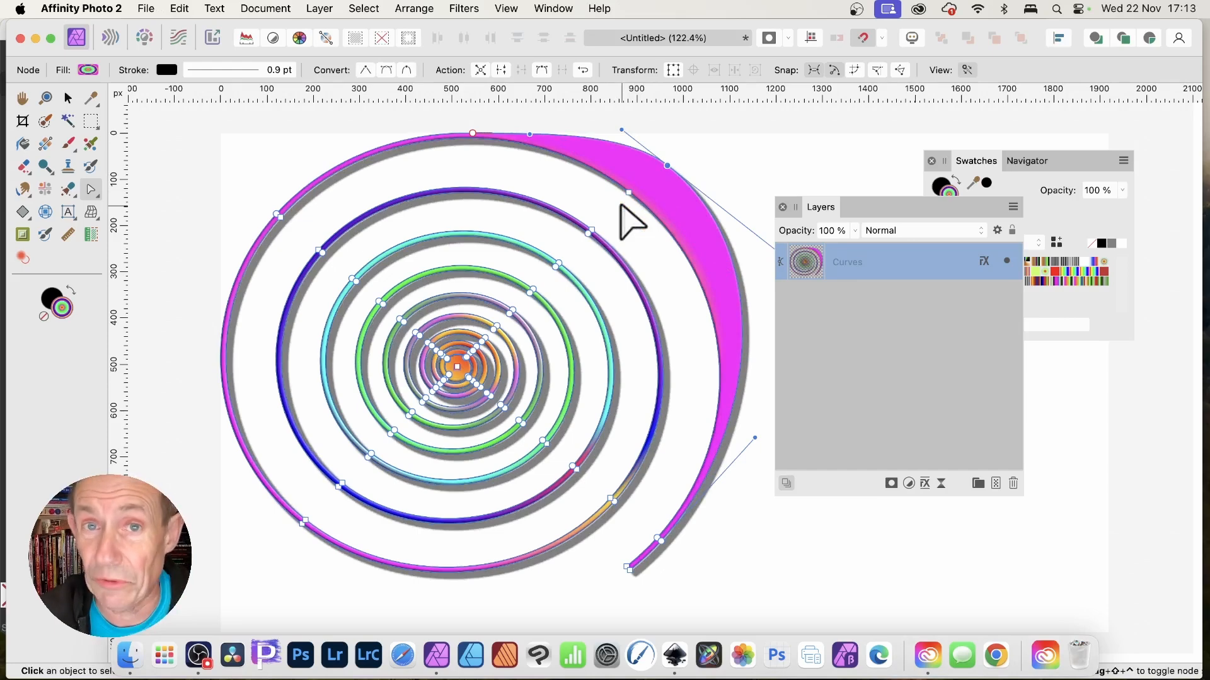
Undo the node pull on the outermost coil, and try shifting the upper-left nodes of all the coils up and outward together.
key(super+z)
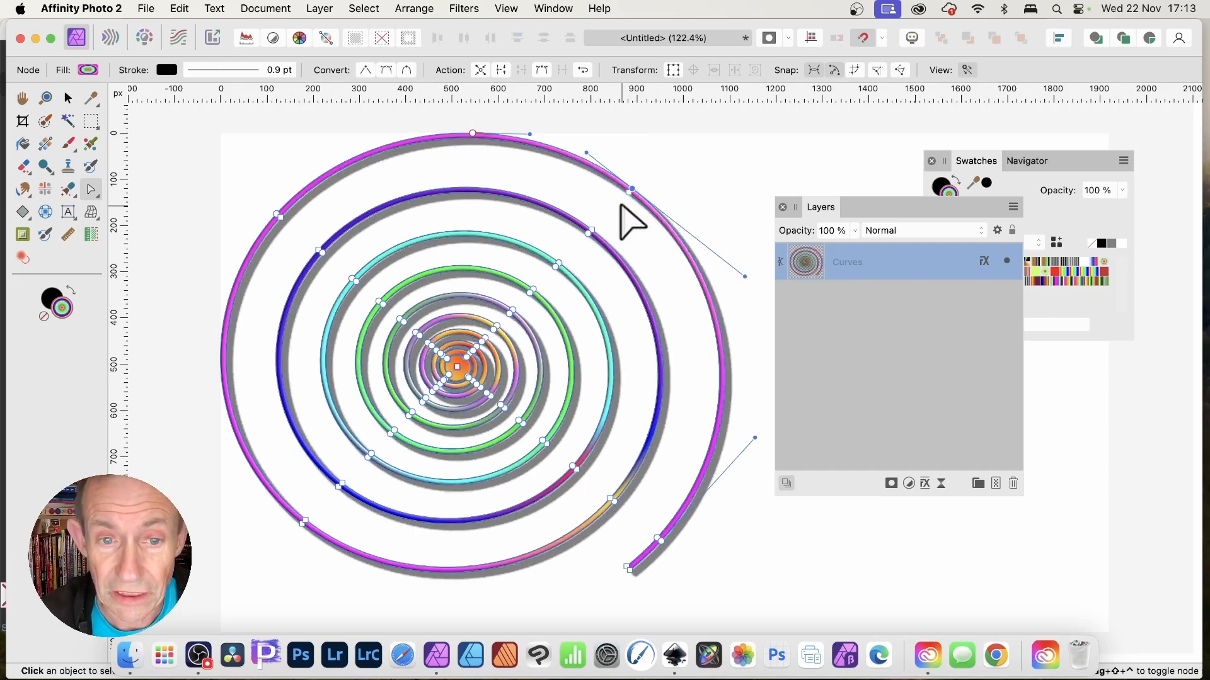
drag(243, 146, 485, 347)
drag(279, 221, 244, 181)
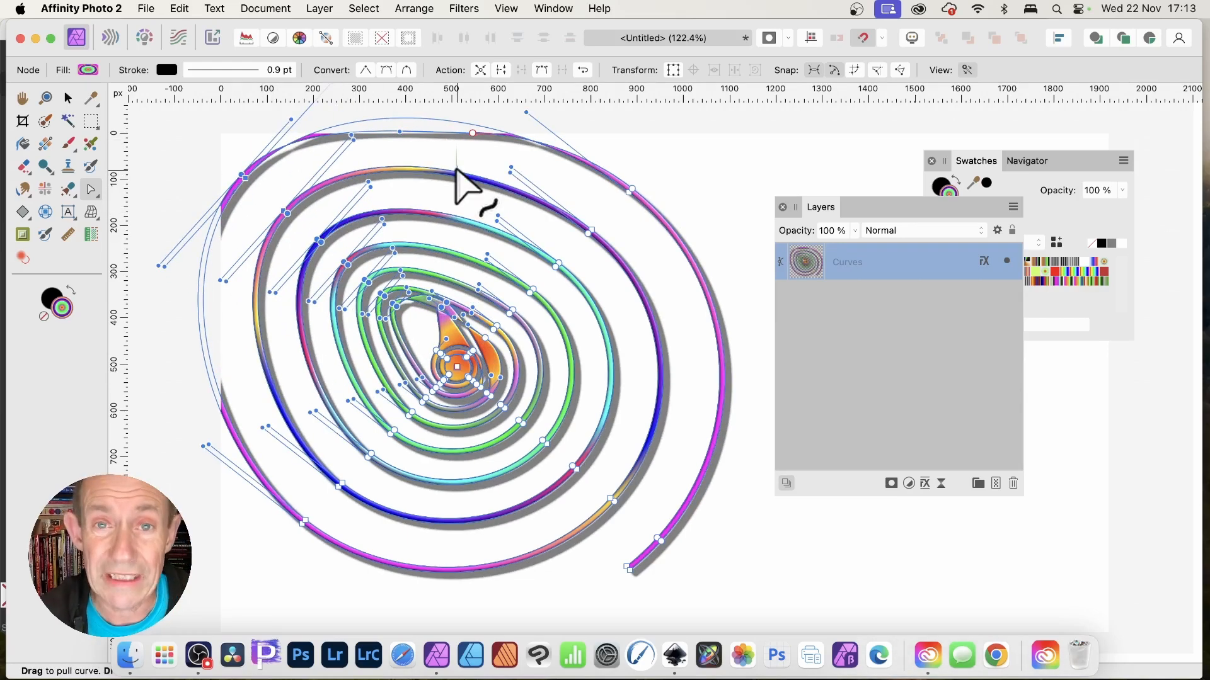
key(super+z)
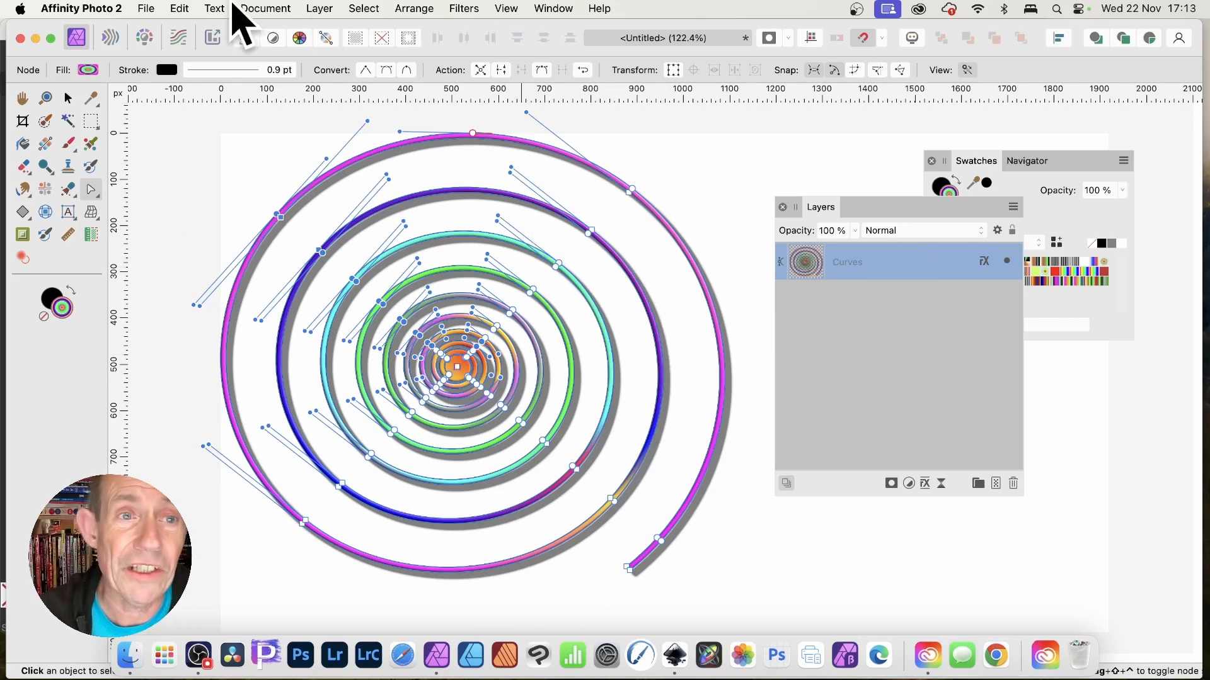
Rasterise the spiral layer with Preserve layer FX off.
click(322, 9)
scroll(410, 542, down, 10)
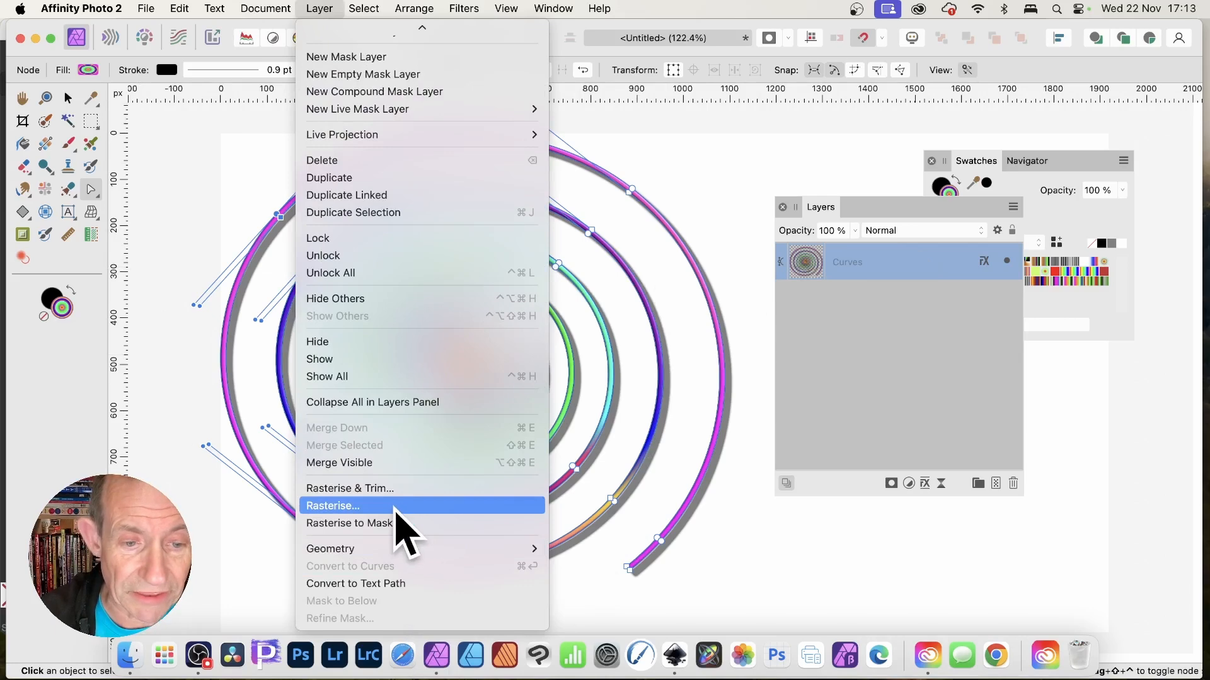
click(406, 507)
click(552, 337)
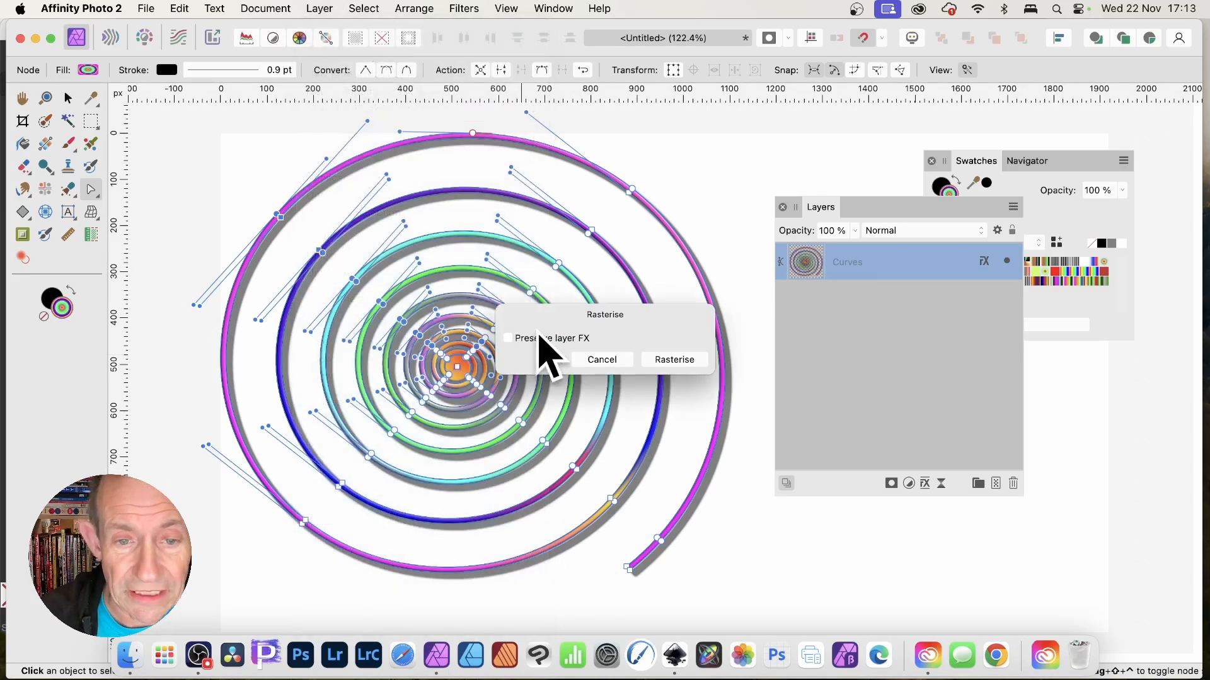
click(673, 359)
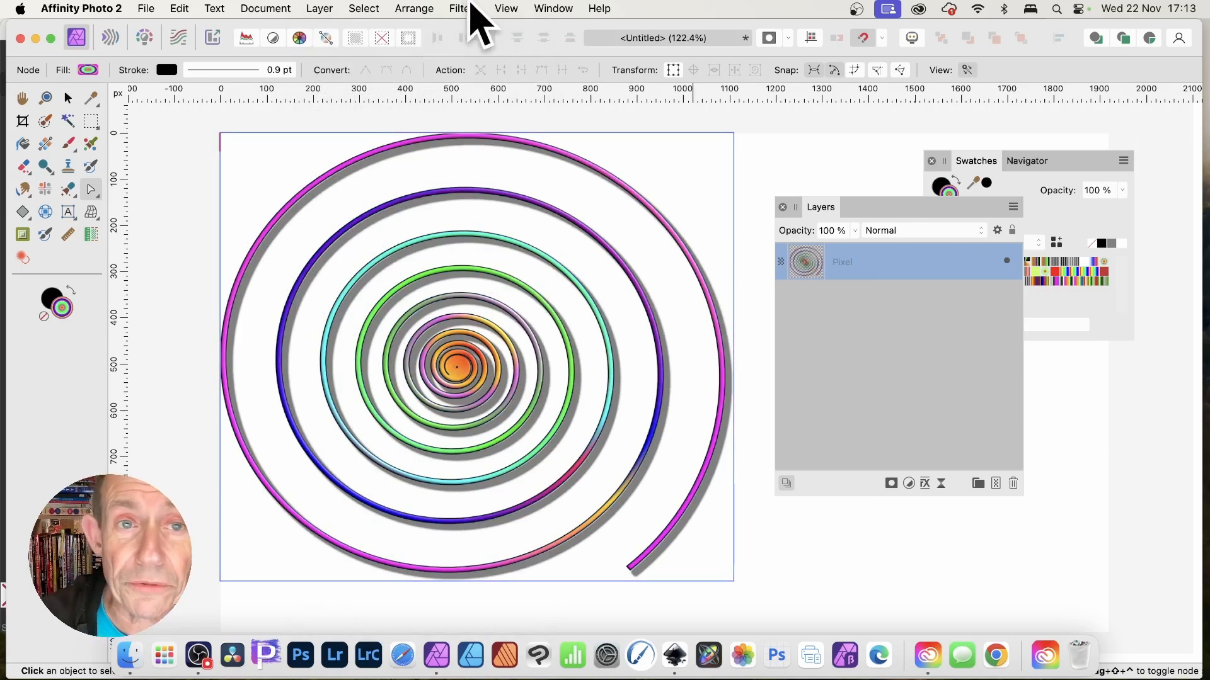
Try the Deform filter on the rasterised spiral, pulling its coils toward the upper right, and restore the vector curves version.
click(470, 9)
mouse_move(471, 36)
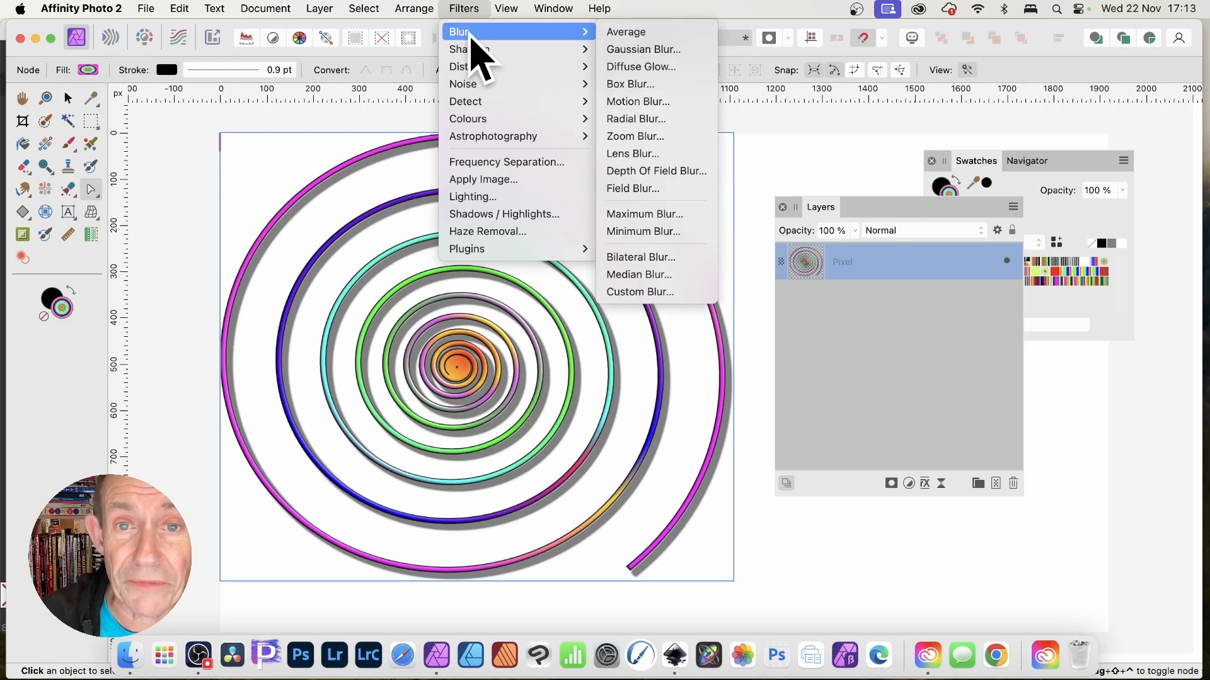
mouse_move(482, 66)
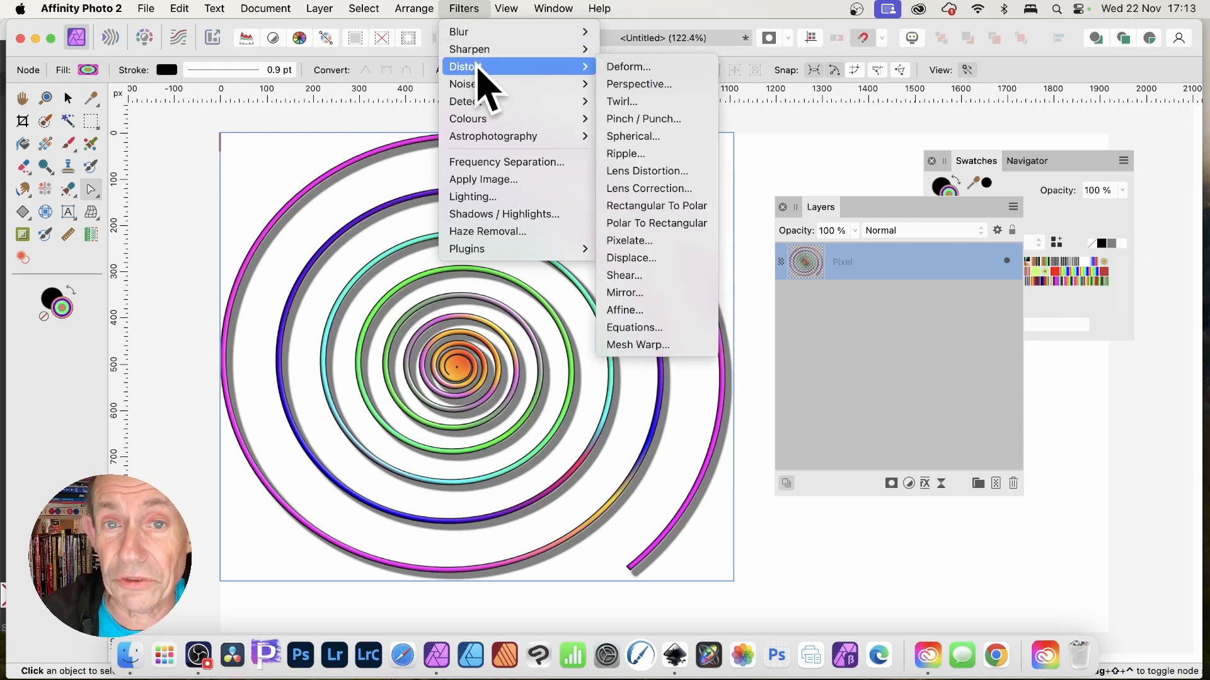
click(623, 68)
click(419, 257)
click(565, 279)
click(476, 317)
drag(565, 279, 613, 216)
click(1145, 620)
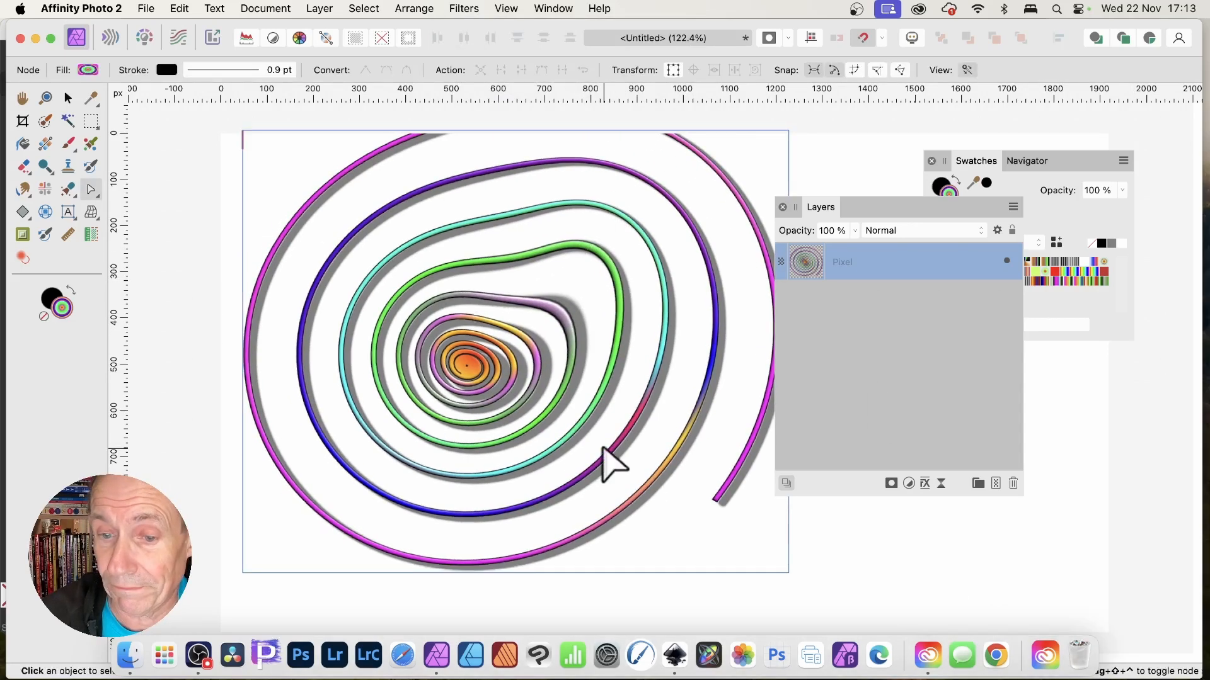
key(Delete)
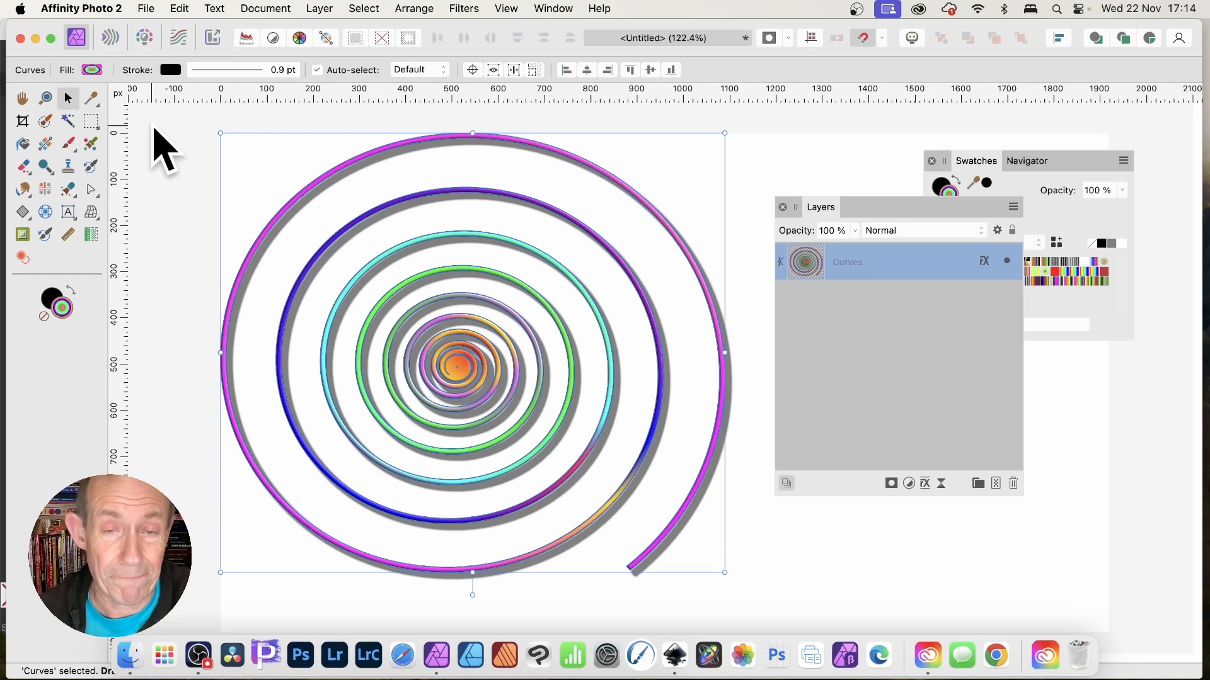
Add the selected spiral curves to the first category of the Assets library.
click(552, 9)
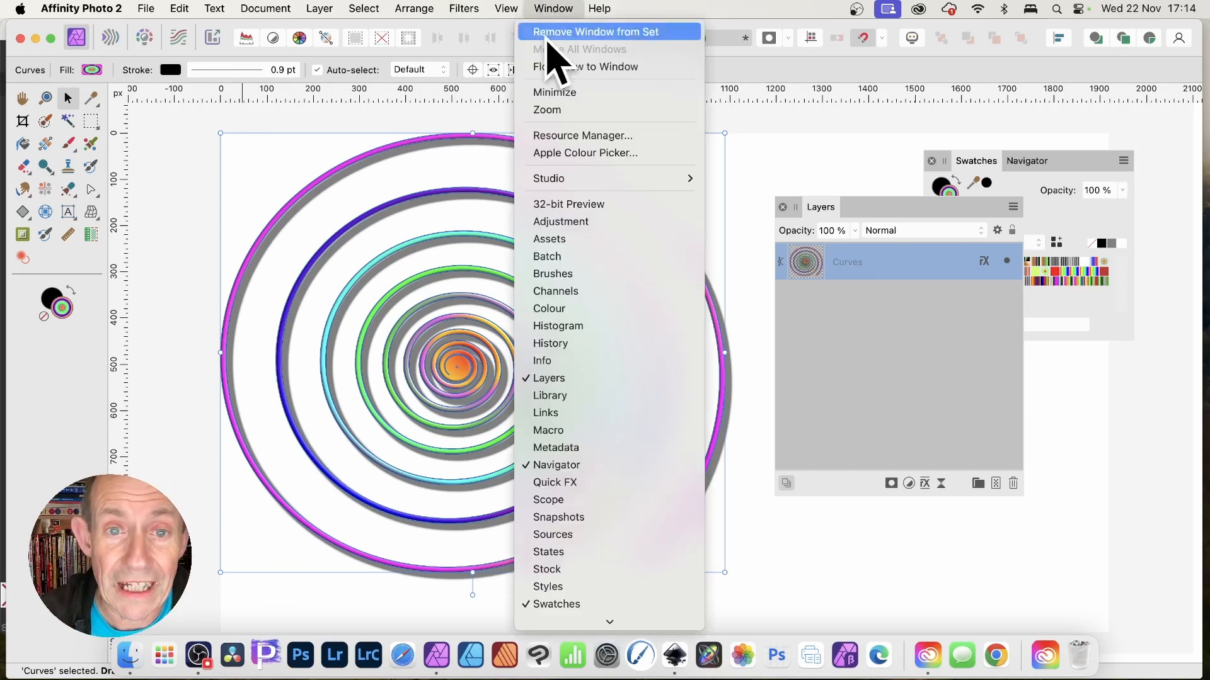
click(577, 240)
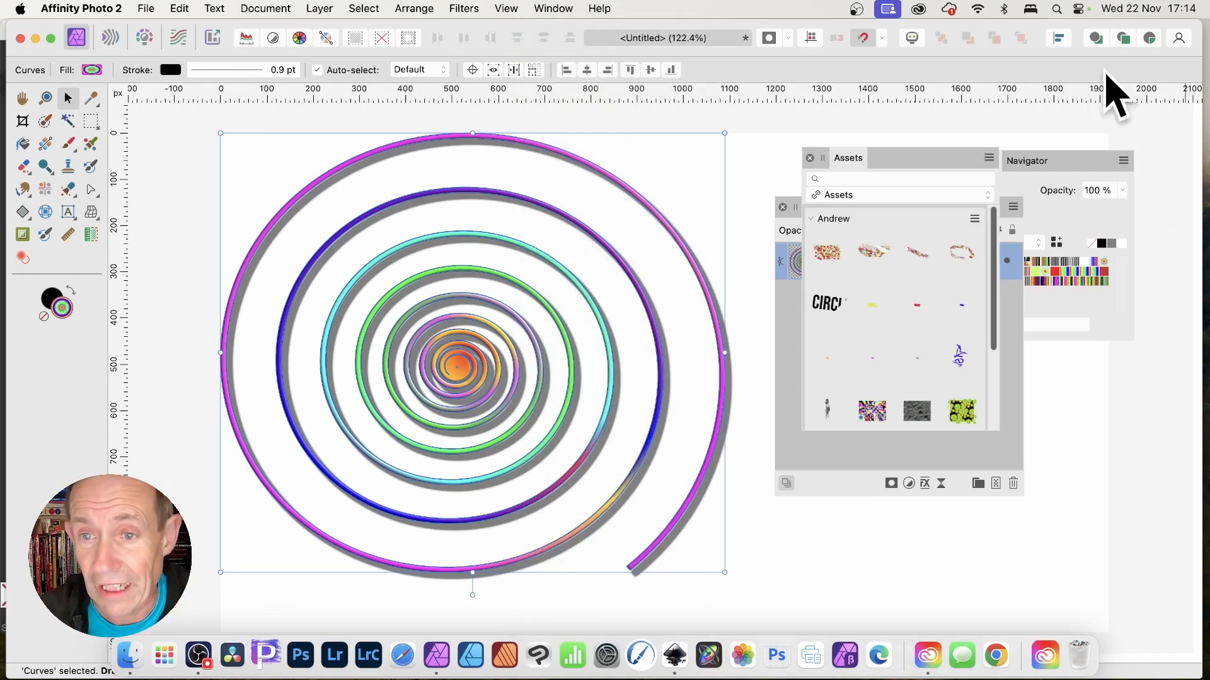
click(976, 219)
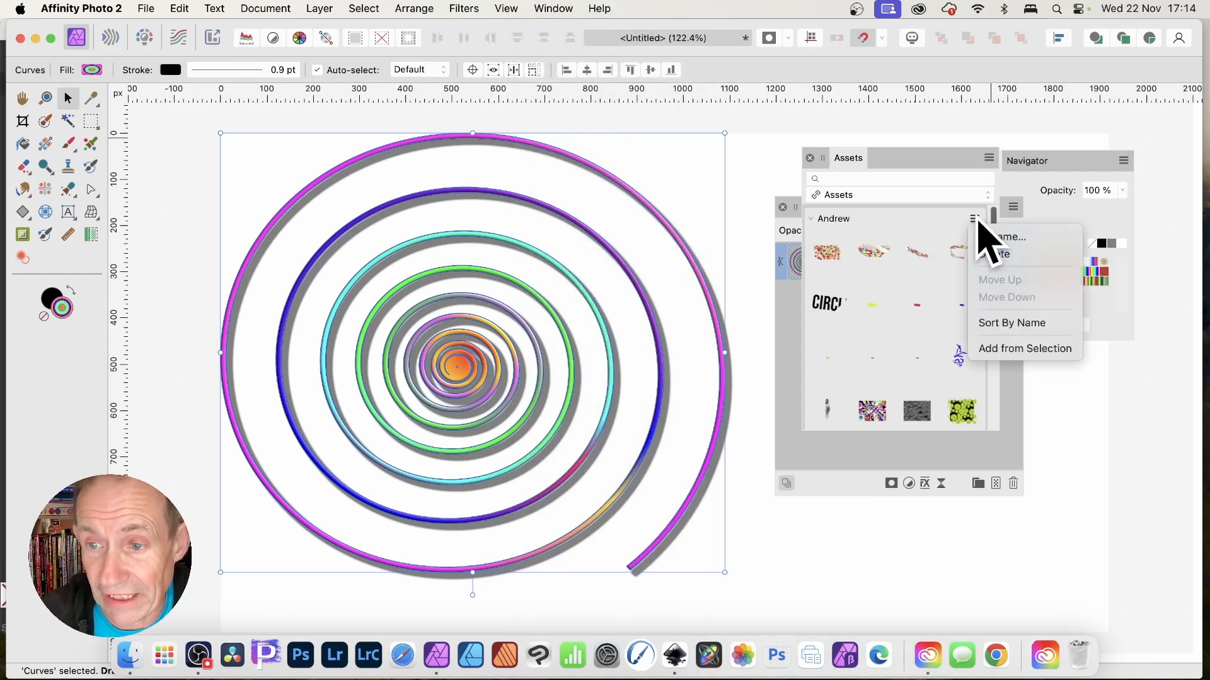
click(1042, 349)
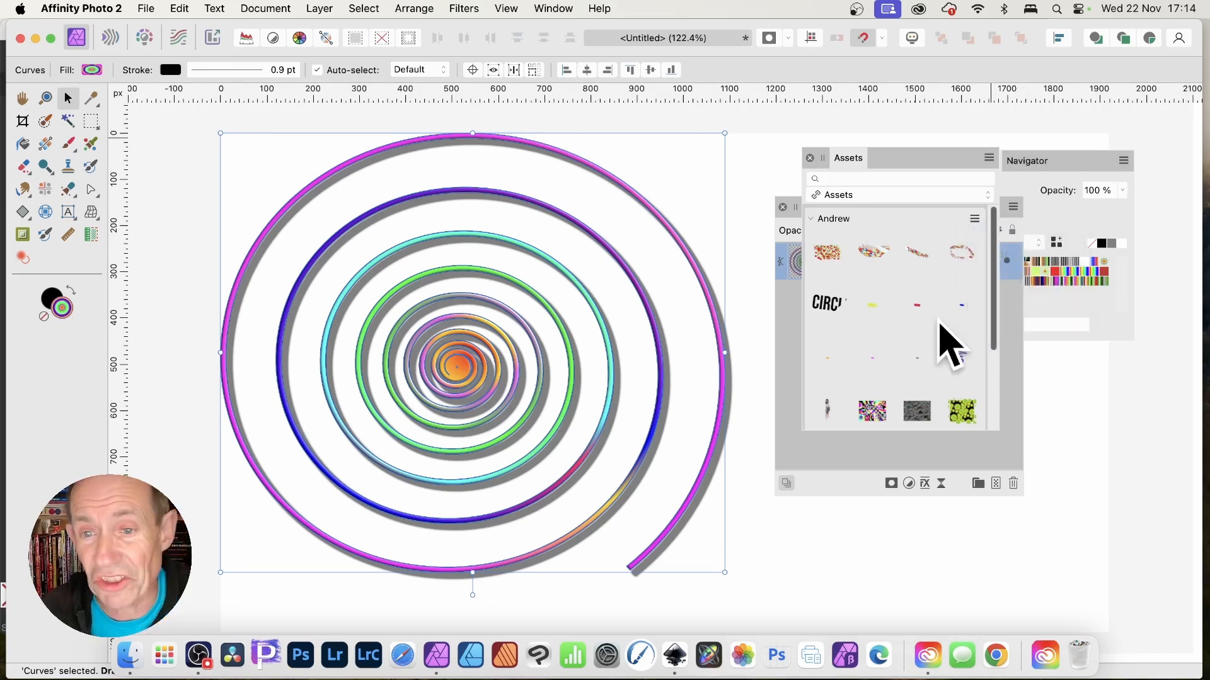
scroll(938, 360, down, 4)
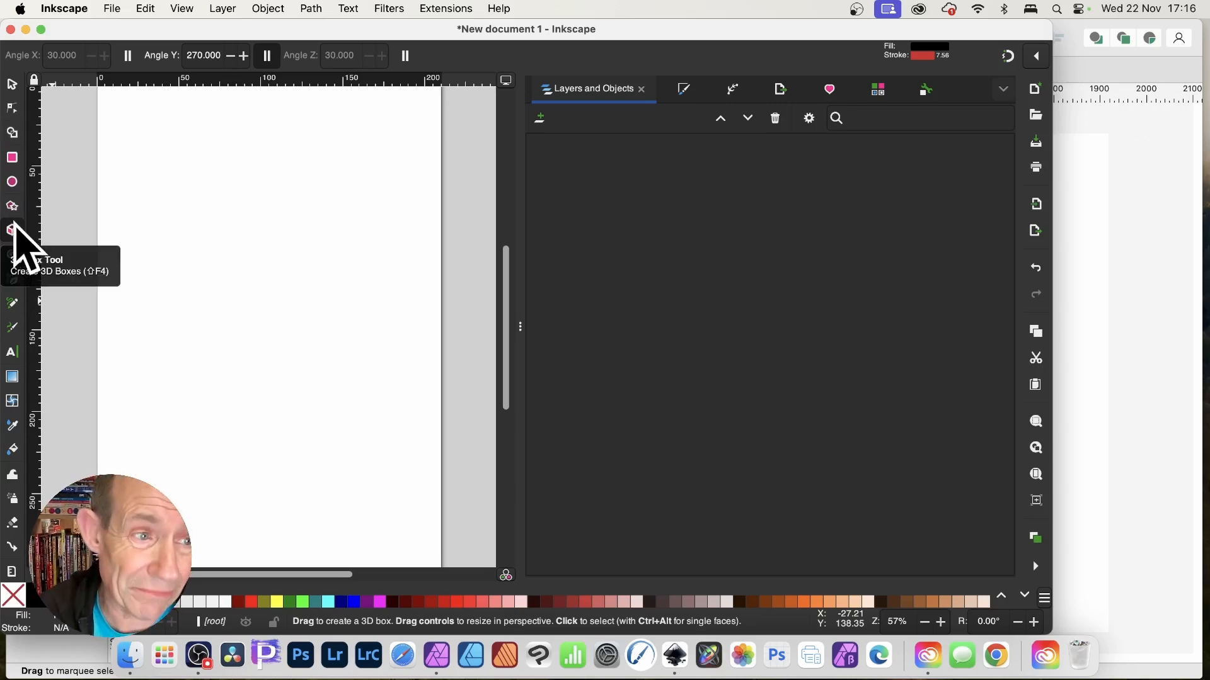
In Inkscape, draw a tall 3D box about 70 mm wide and 150 mm high on the page's right half.
drag(285, 225, 388, 417)
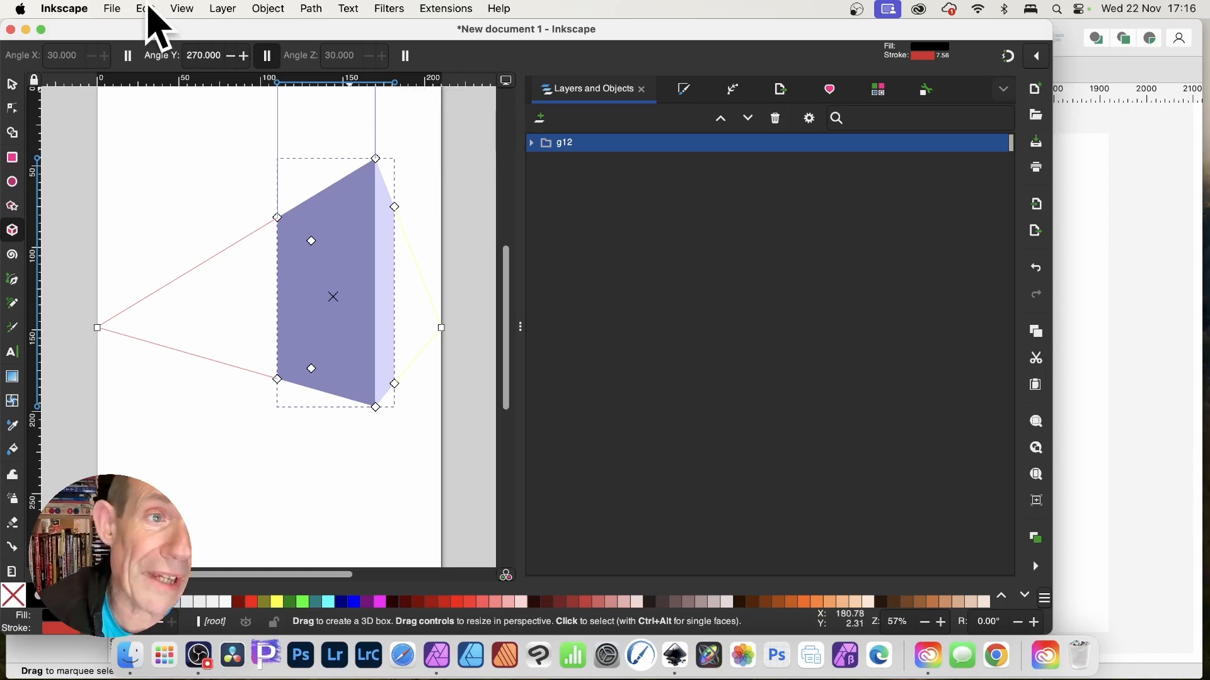
click(149, 8)
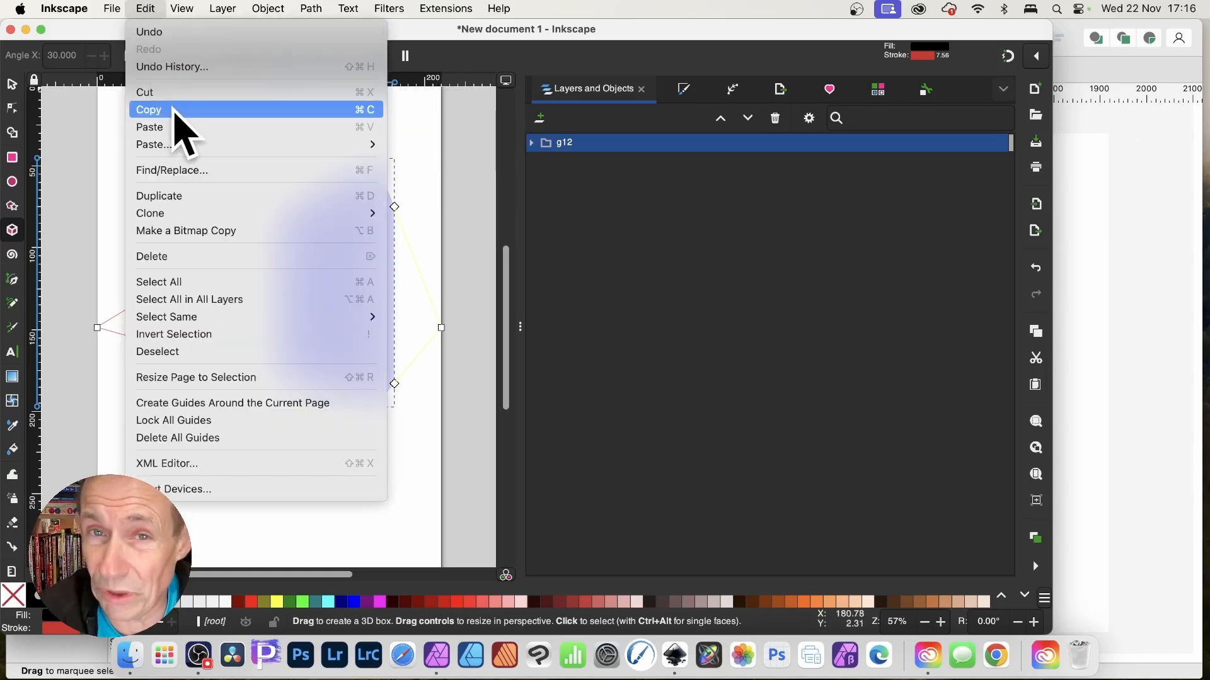
click(920, 315)
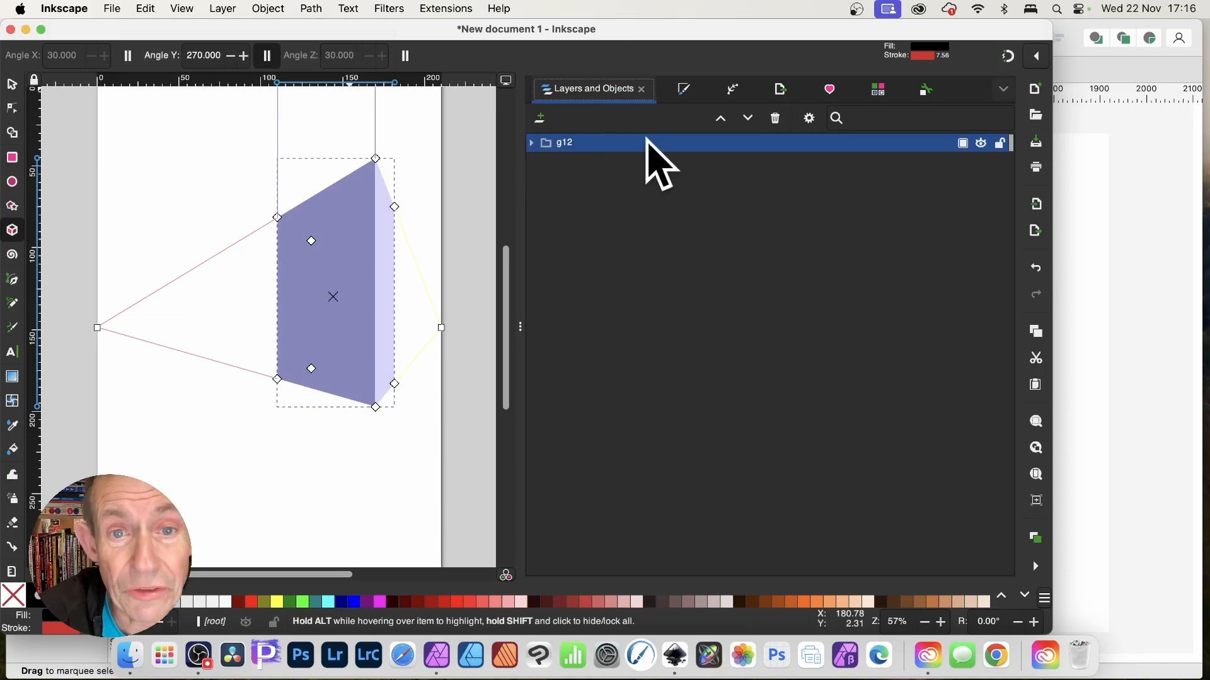
Expand the 3D box's group and copy all six of its face paths.
click(531, 142)
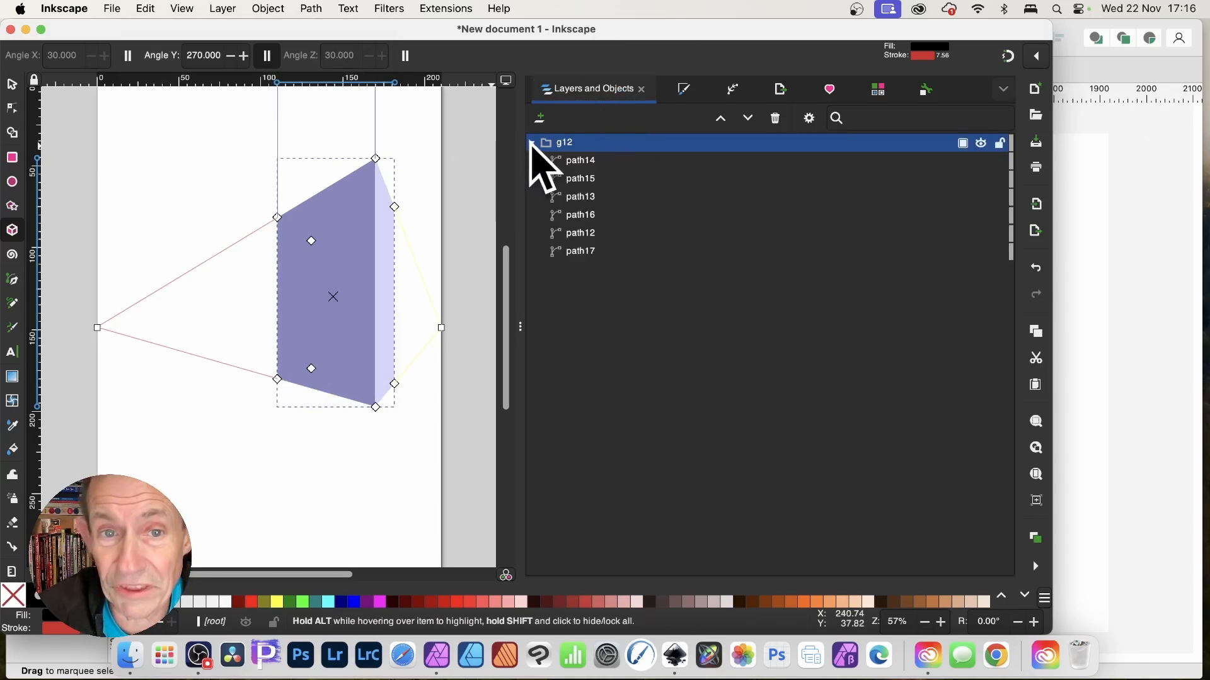
click(577, 161)
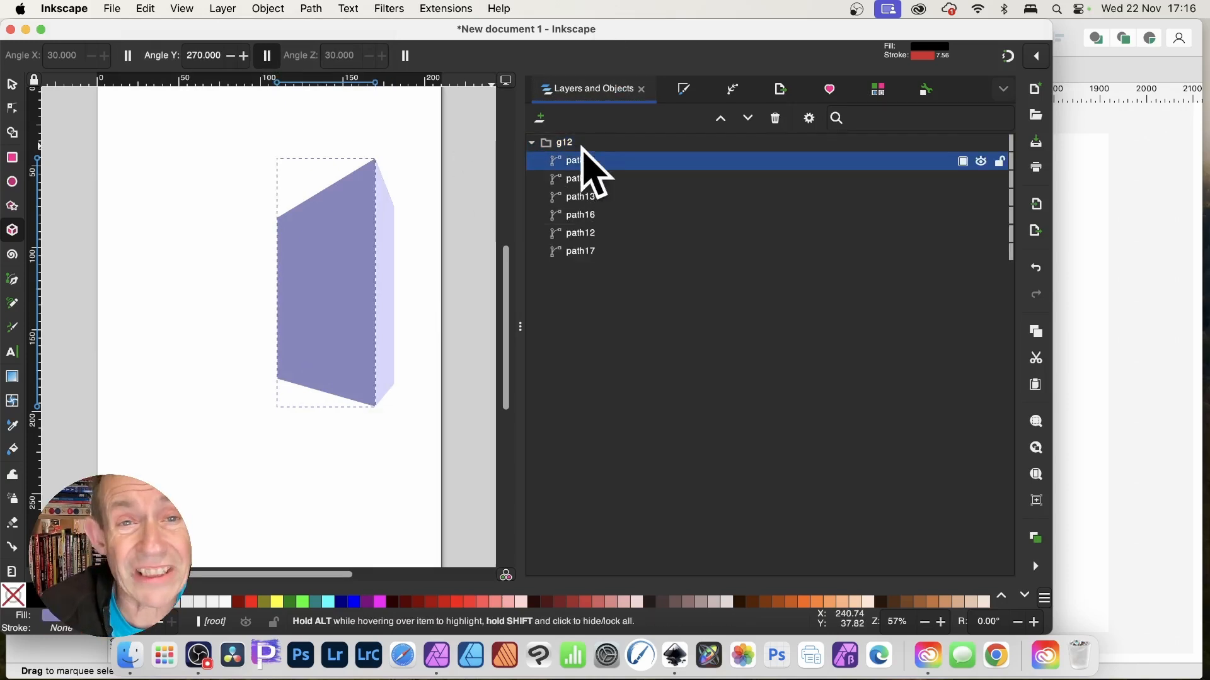
shift+click(586, 251)
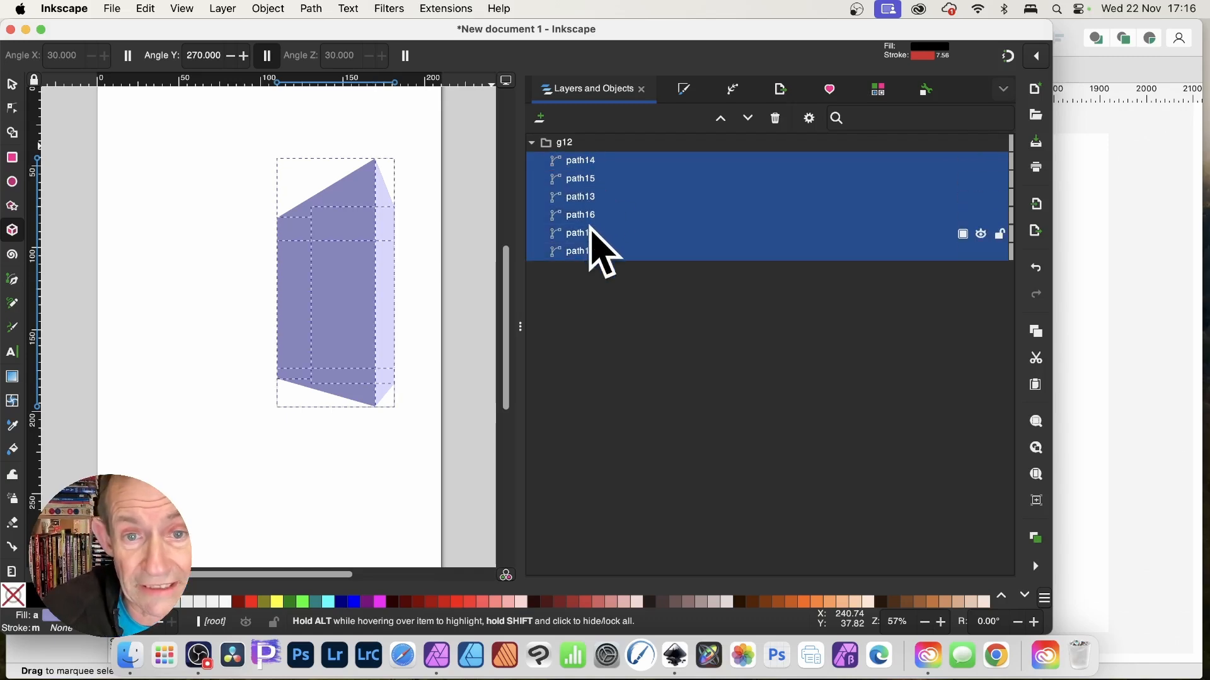
click(146, 9)
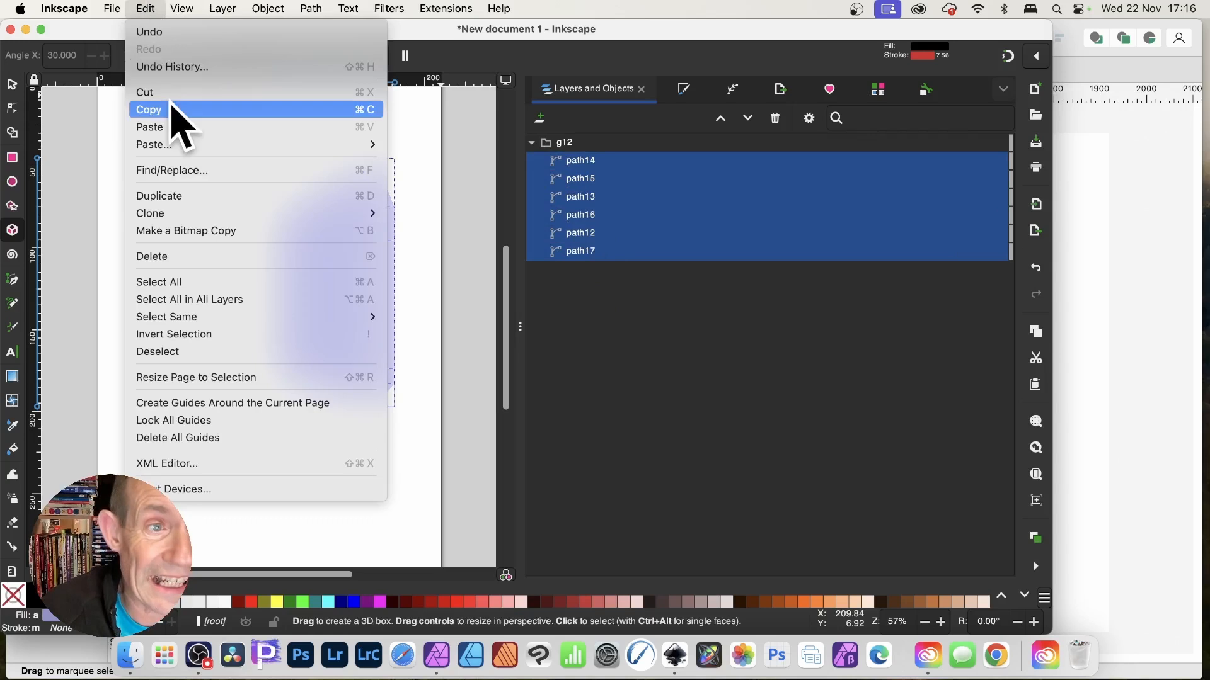
click(171, 109)
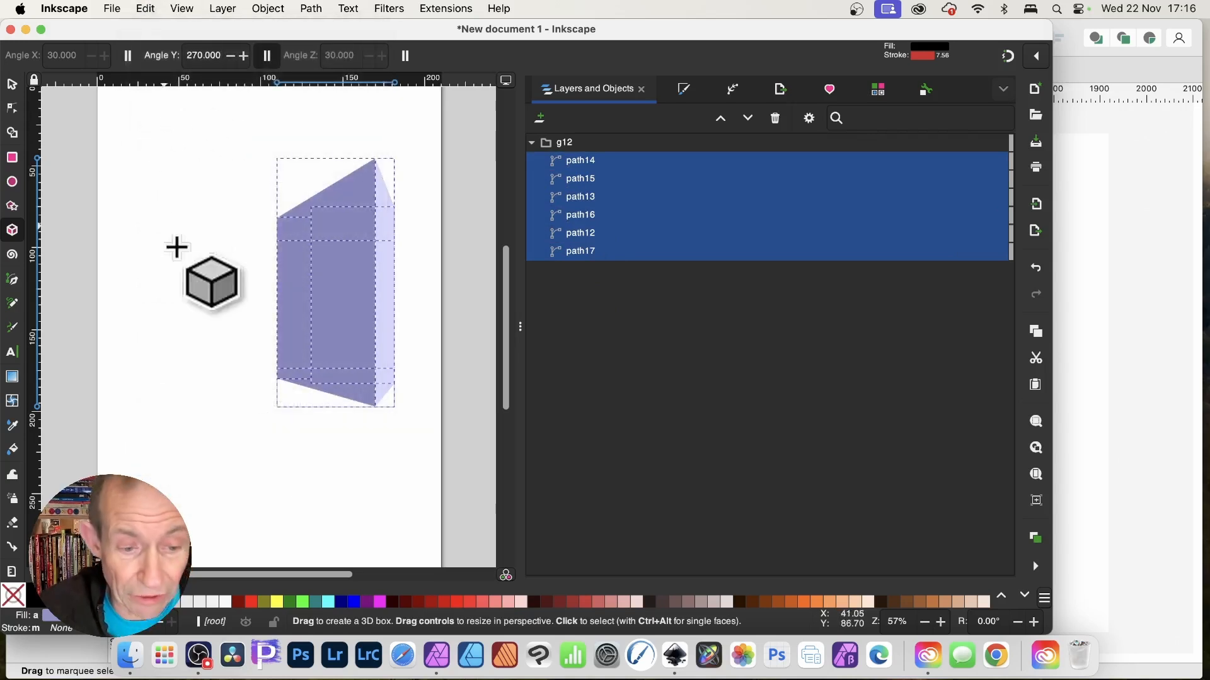
Switch to Affinity Photo 2 and paste the copied box faces as separate curves.
click(439, 653)
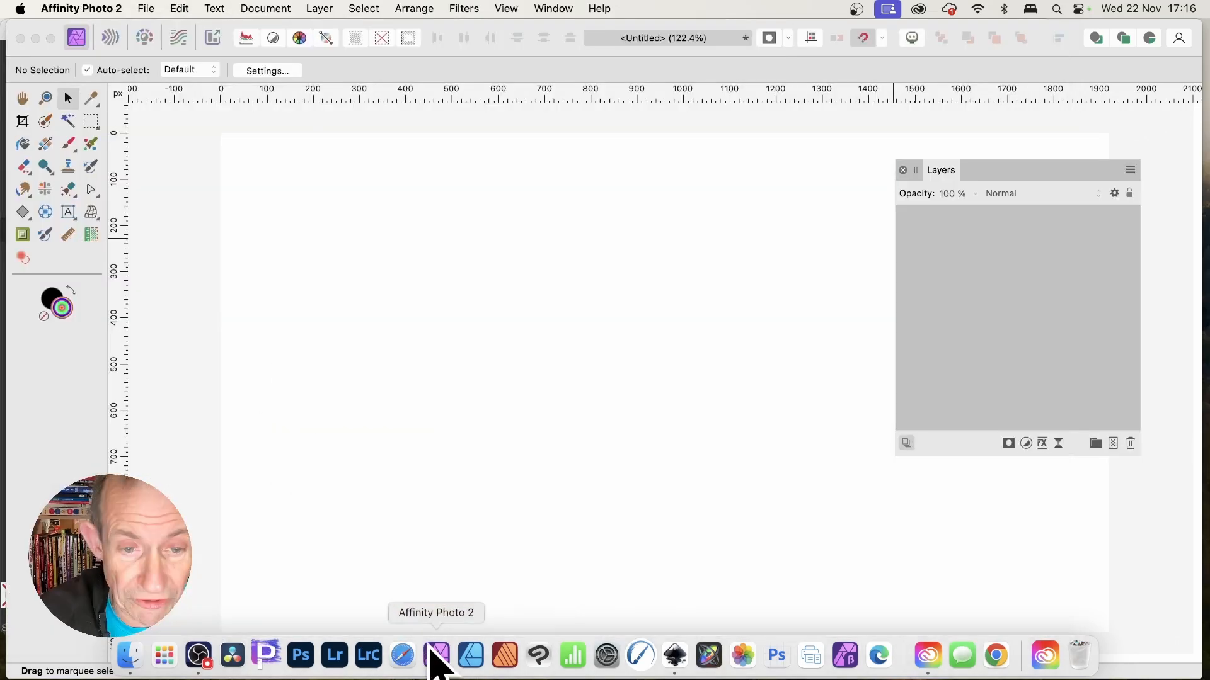
click(178, 9)
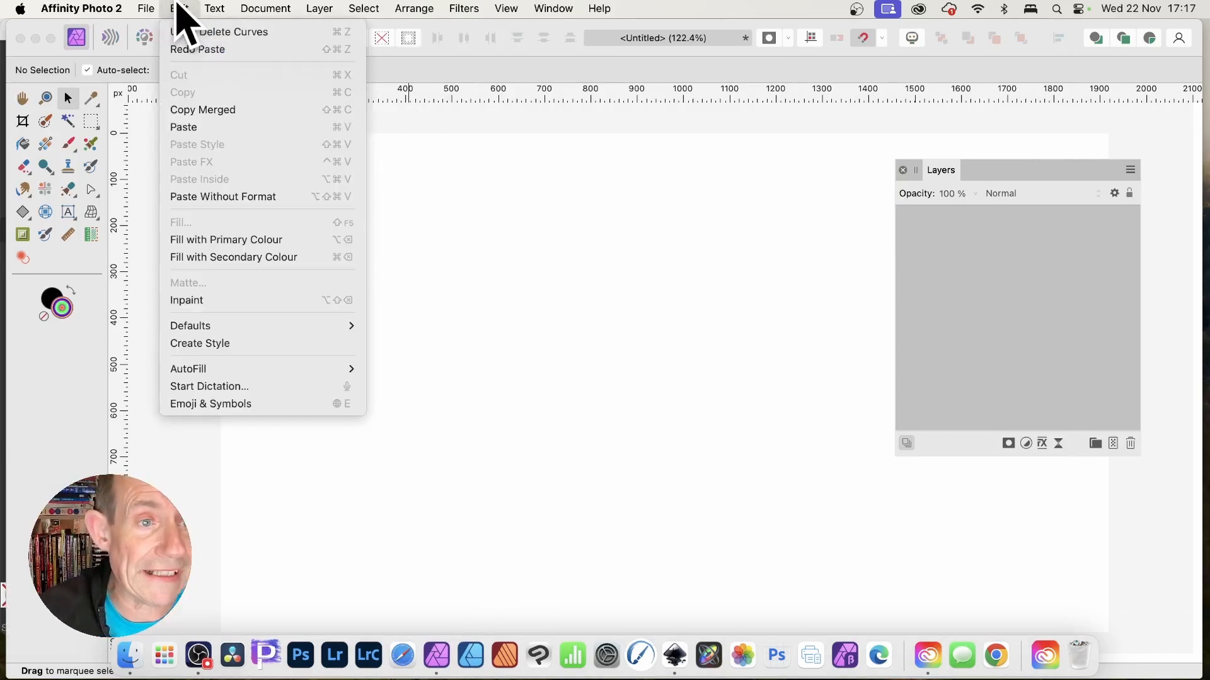
click(202, 128)
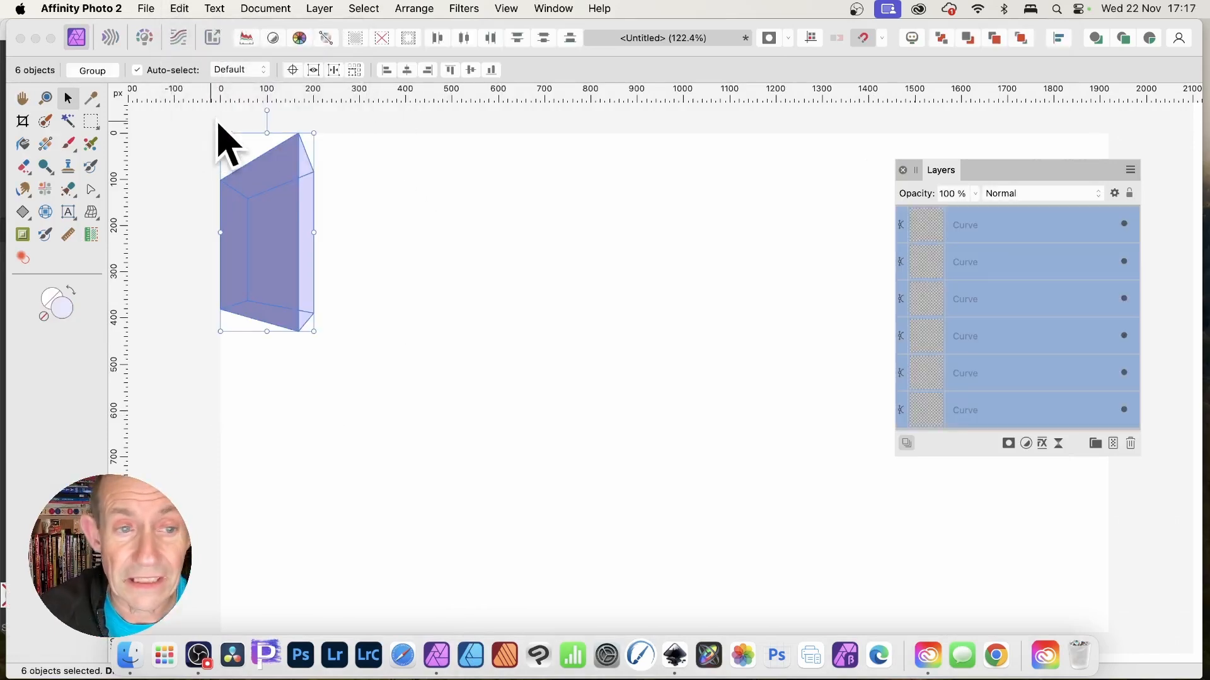
Enlarge the pasted box to about 490 × 690 px and position it on the left part of the canvas.
drag(267, 241, 387, 310)
drag(432, 405, 567, 519)
drag(549, 370, 495, 358)
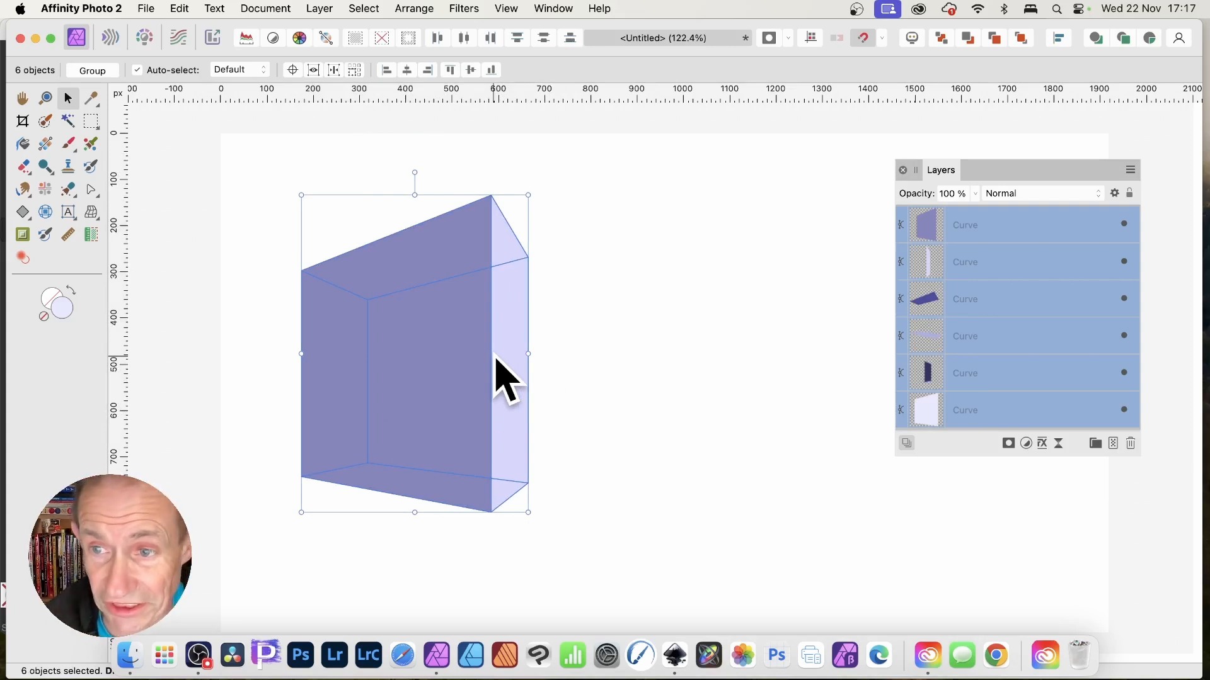
Recolour the fill of the box's large front face to light purple, DA8AFF.
drag(940, 170, 703, 160)
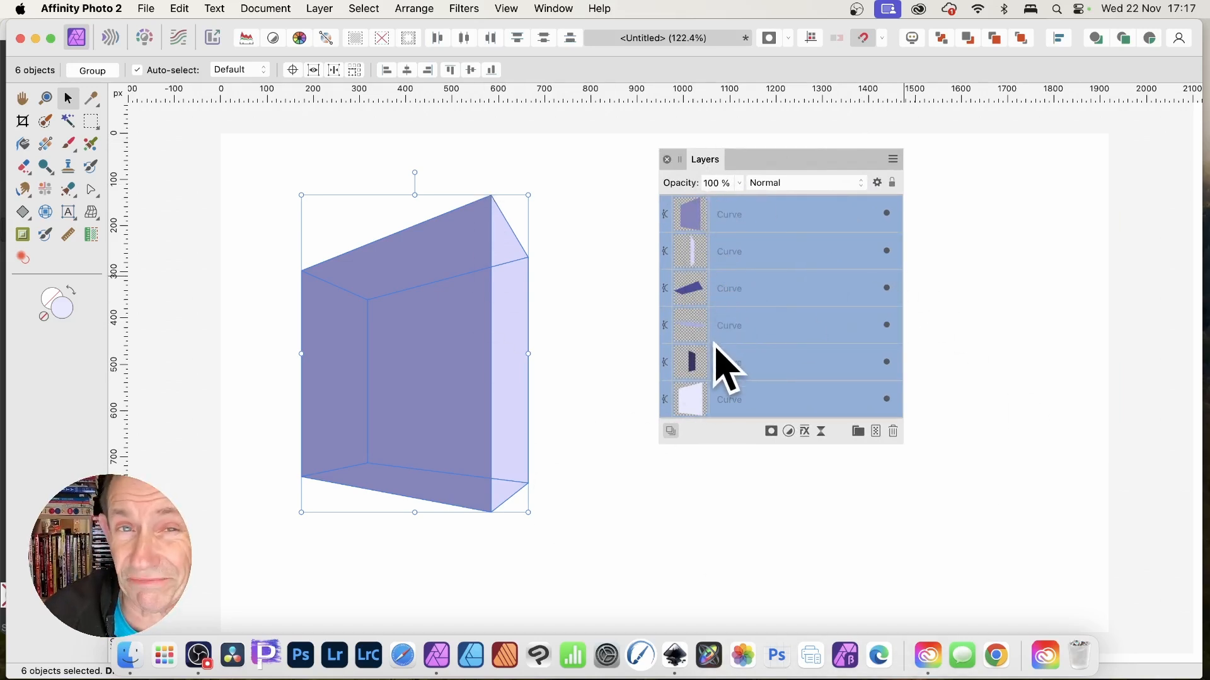
click(693, 215)
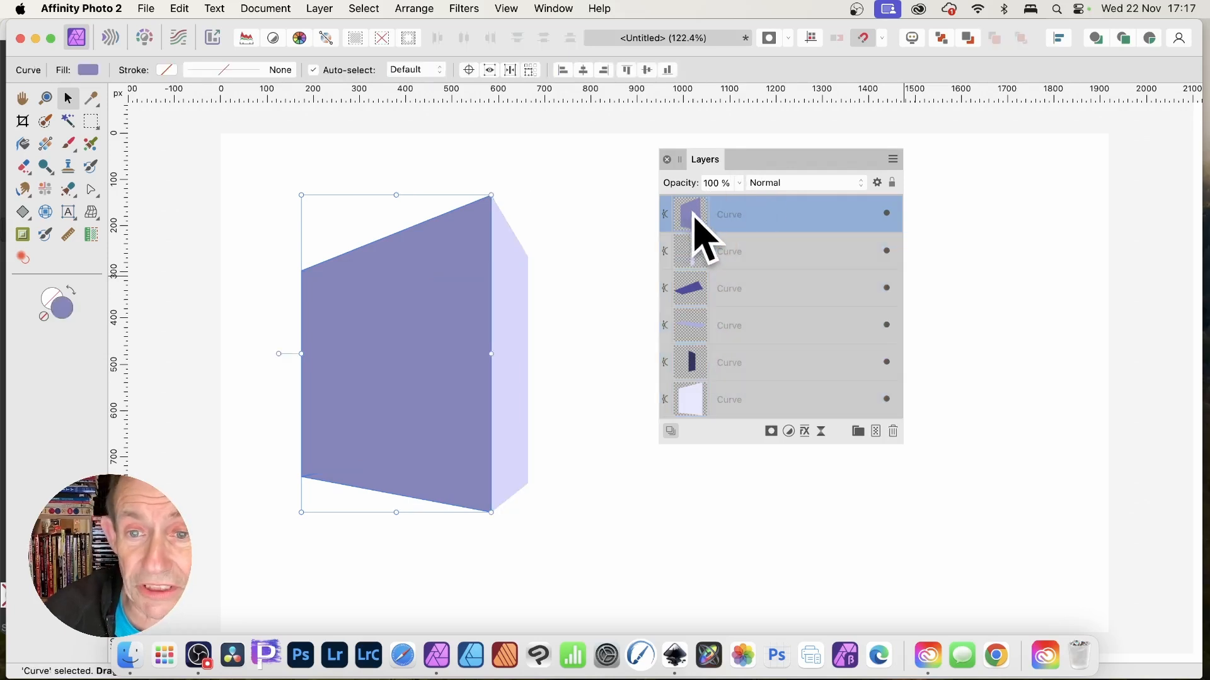
double_click(66, 310)
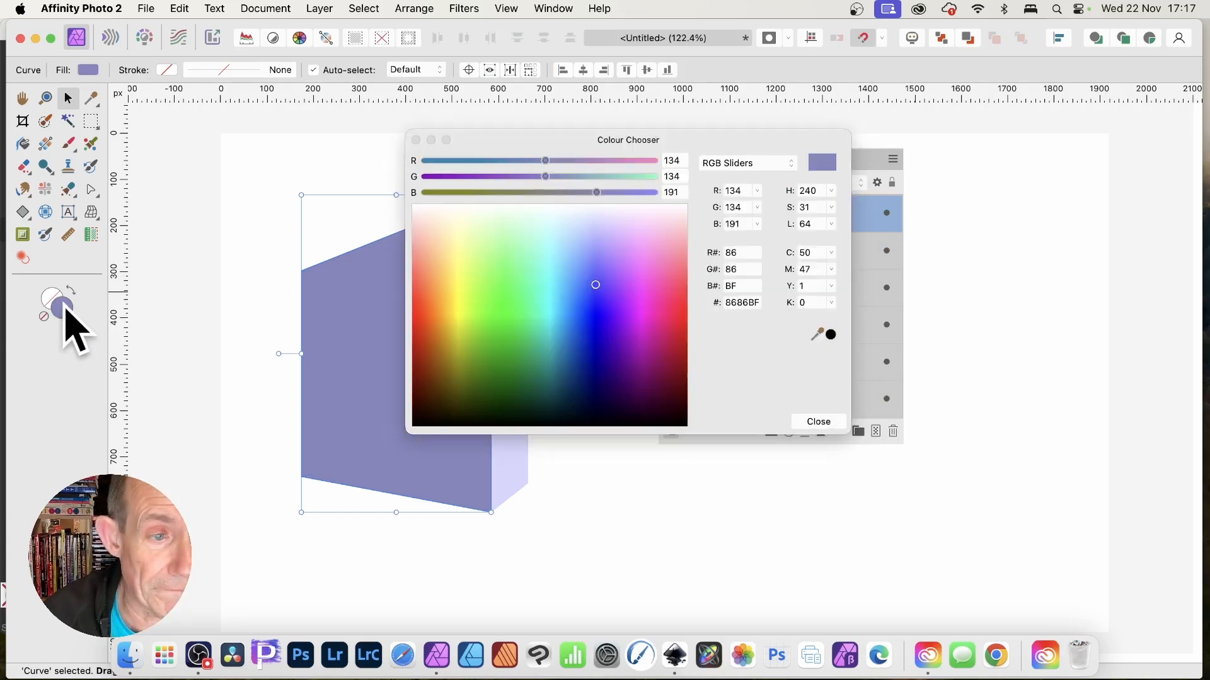
click(495, 314)
click(626, 255)
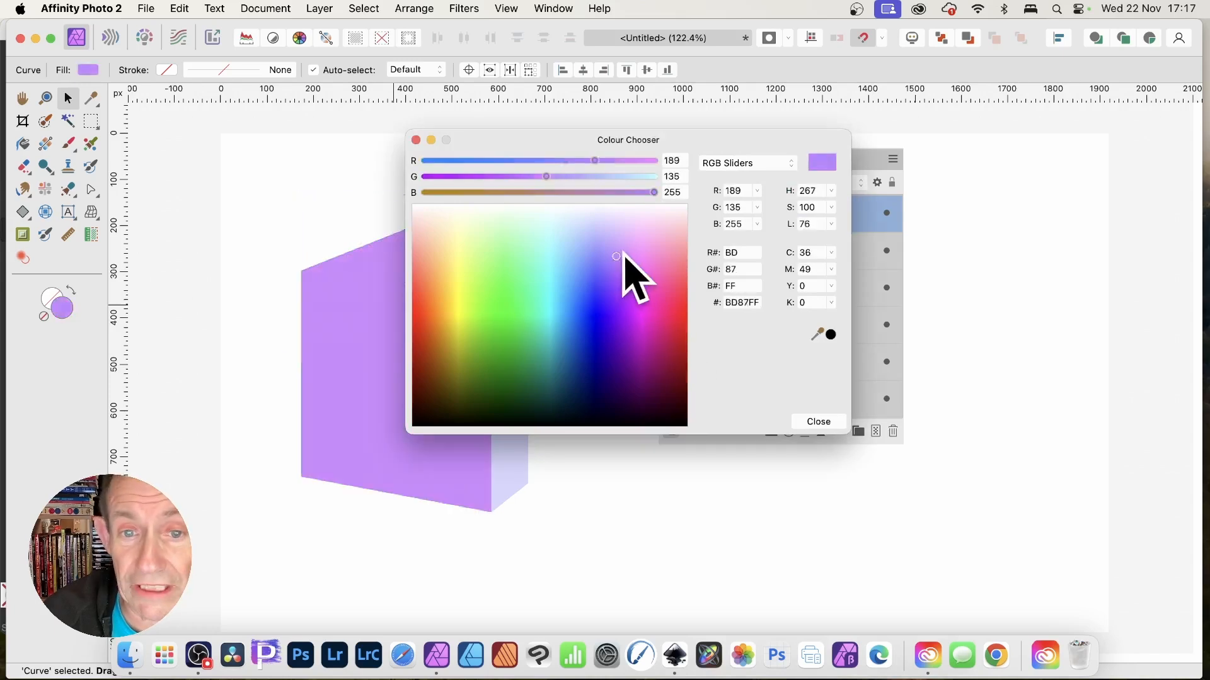
click(818, 422)
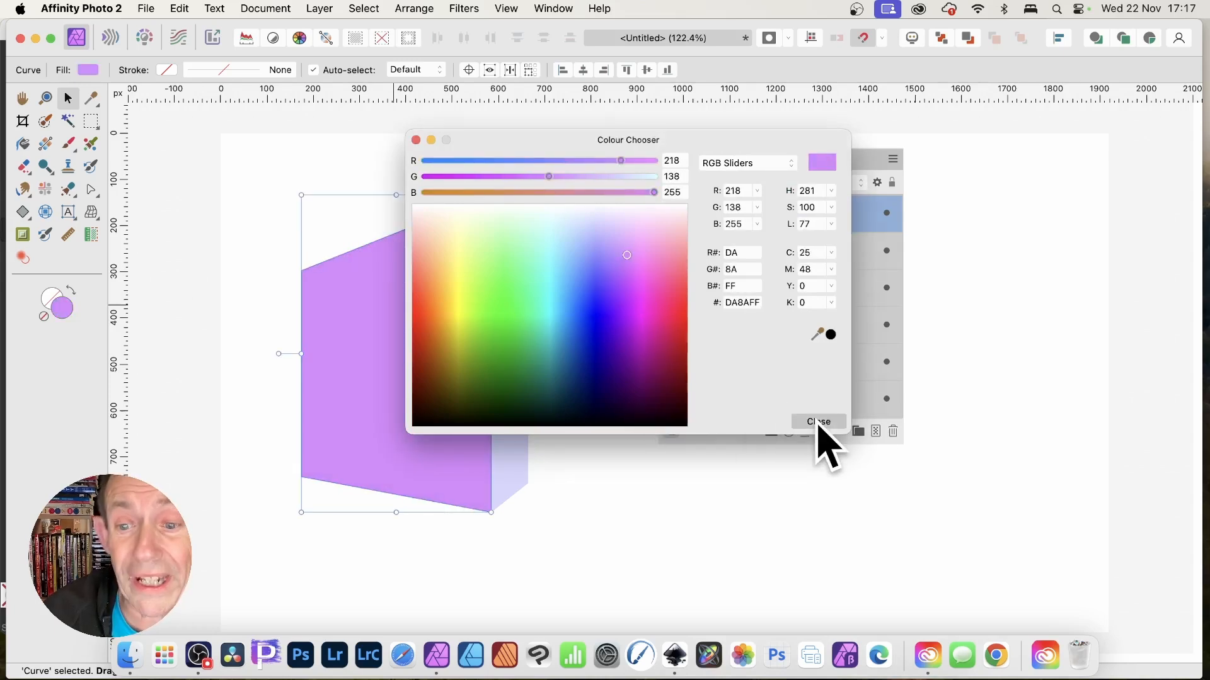
Fill the box's front face with the elliptical blue, yellow and red gradient from the Gradients swatches.
click(554, 9)
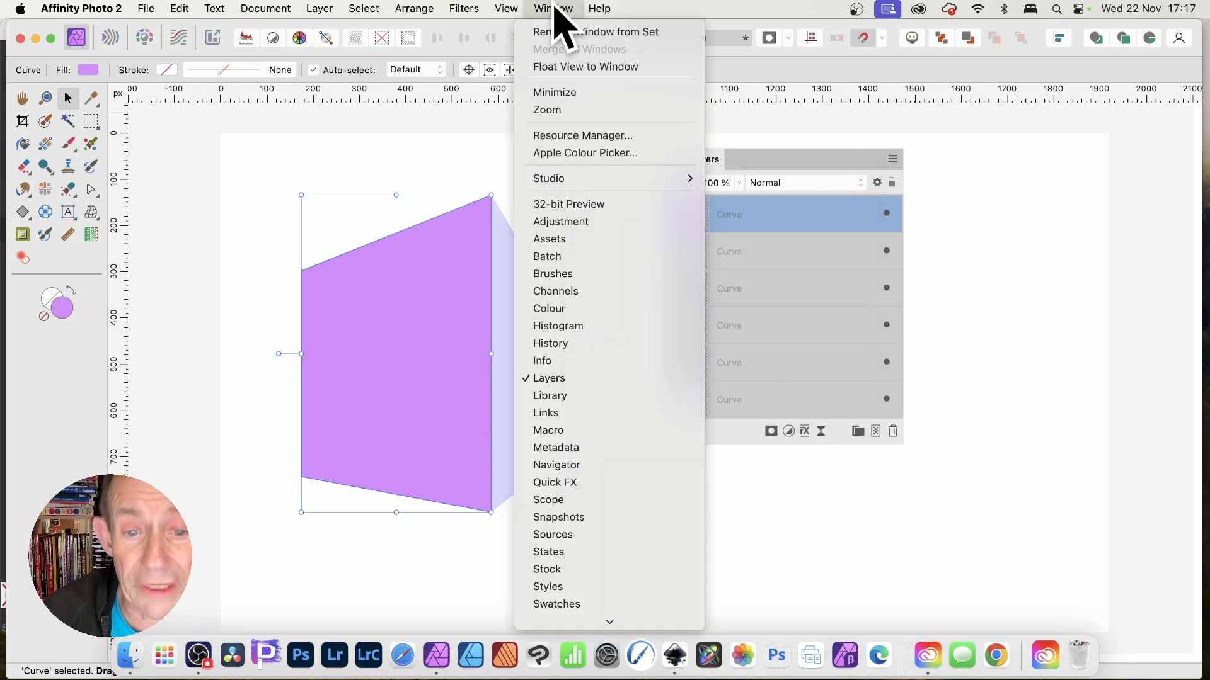
click(599, 541)
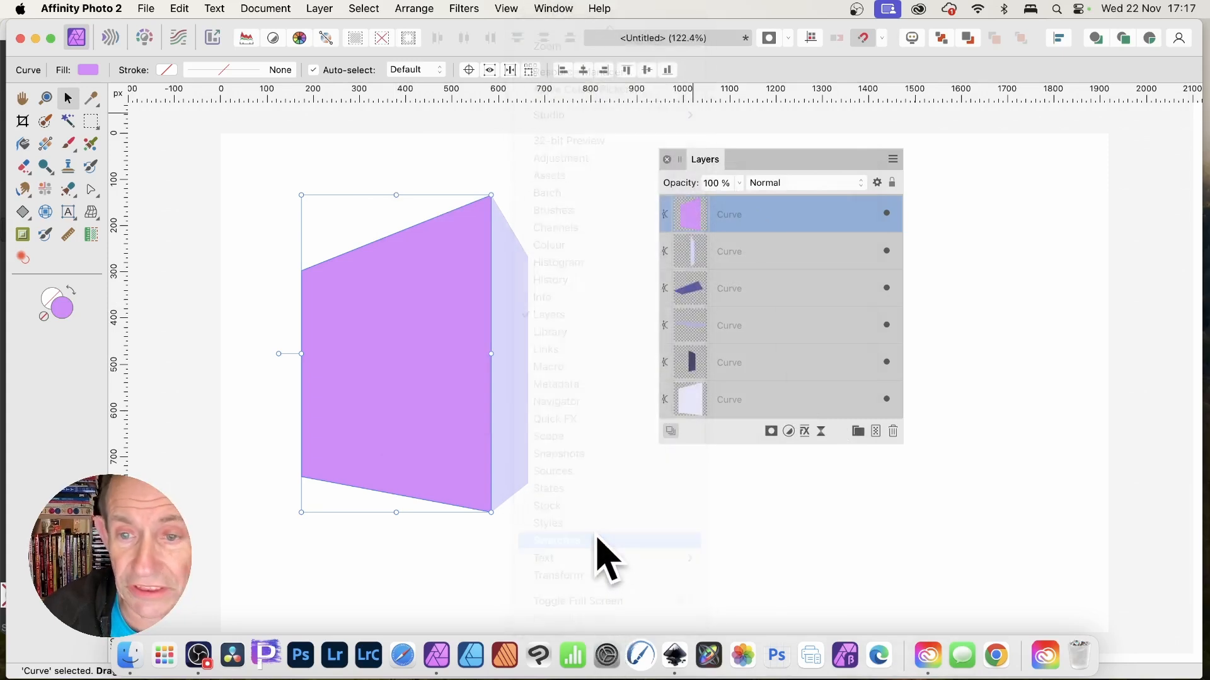
click(990, 269)
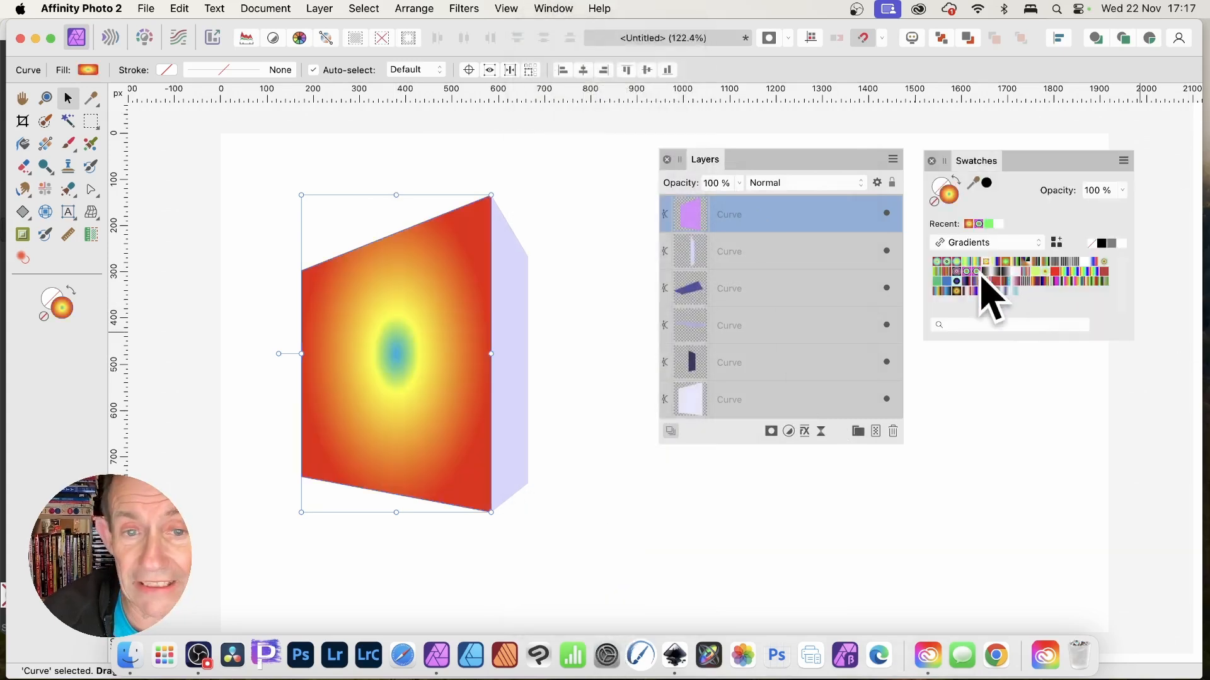
Replace the front face's fill with the elliptical magenta, blue, green and red gradient from the Gradients swatches.
click(978, 272)
click(992, 267)
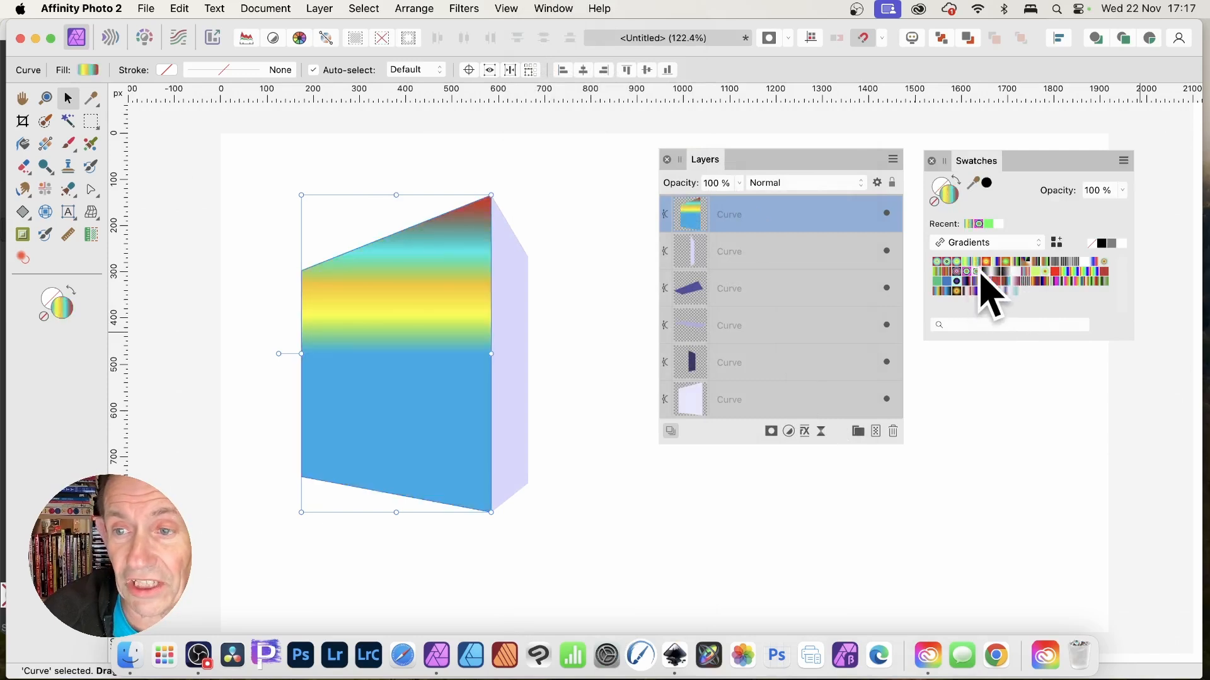
click(998, 279)
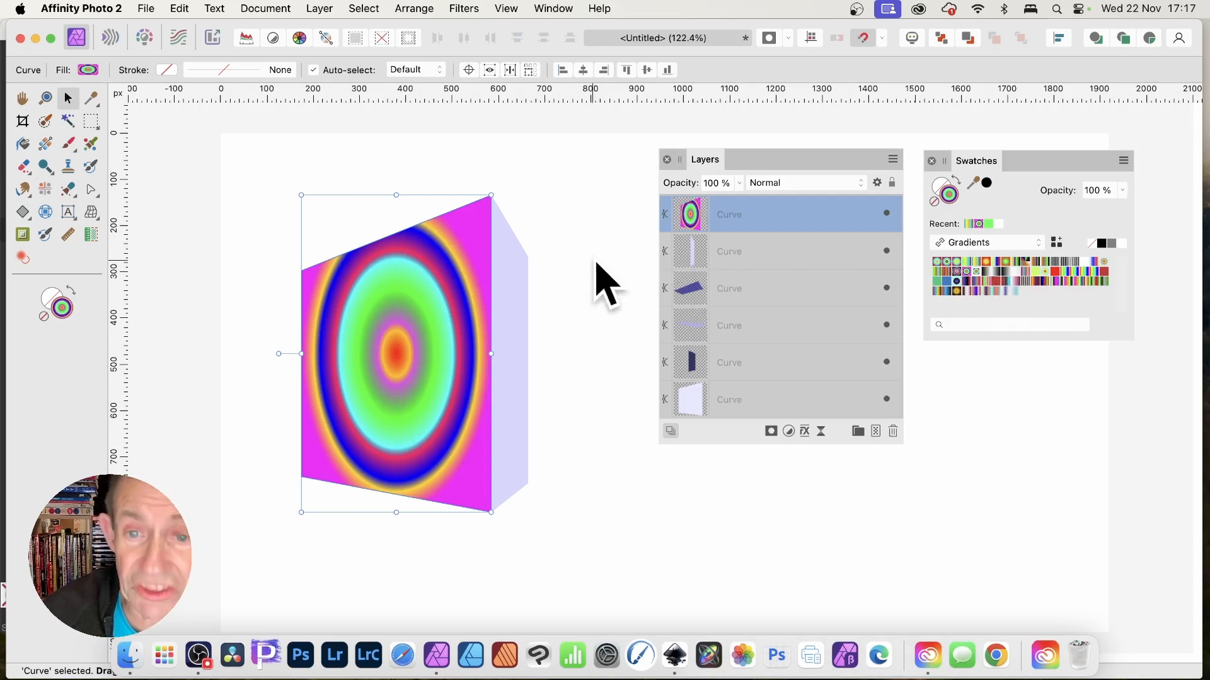
Fill the box's narrow right side face with the linear dark blue, orange and red gradient swatch.
click(703, 252)
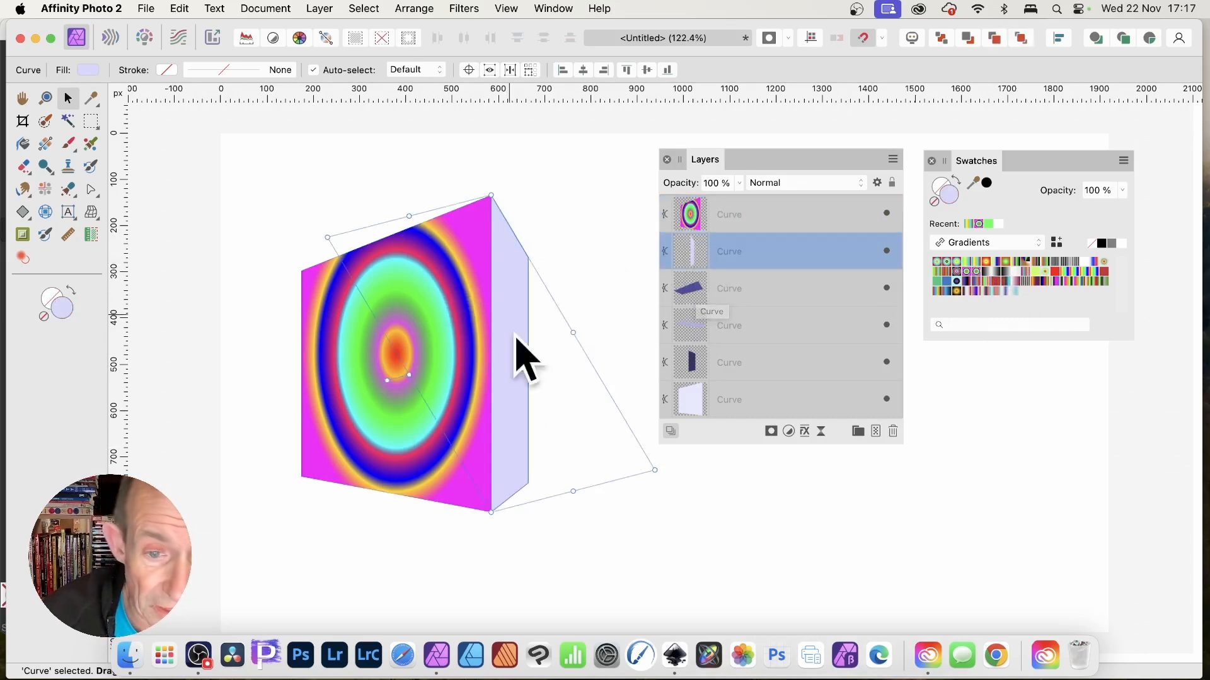
click(987, 265)
click(1027, 273)
click(1032, 281)
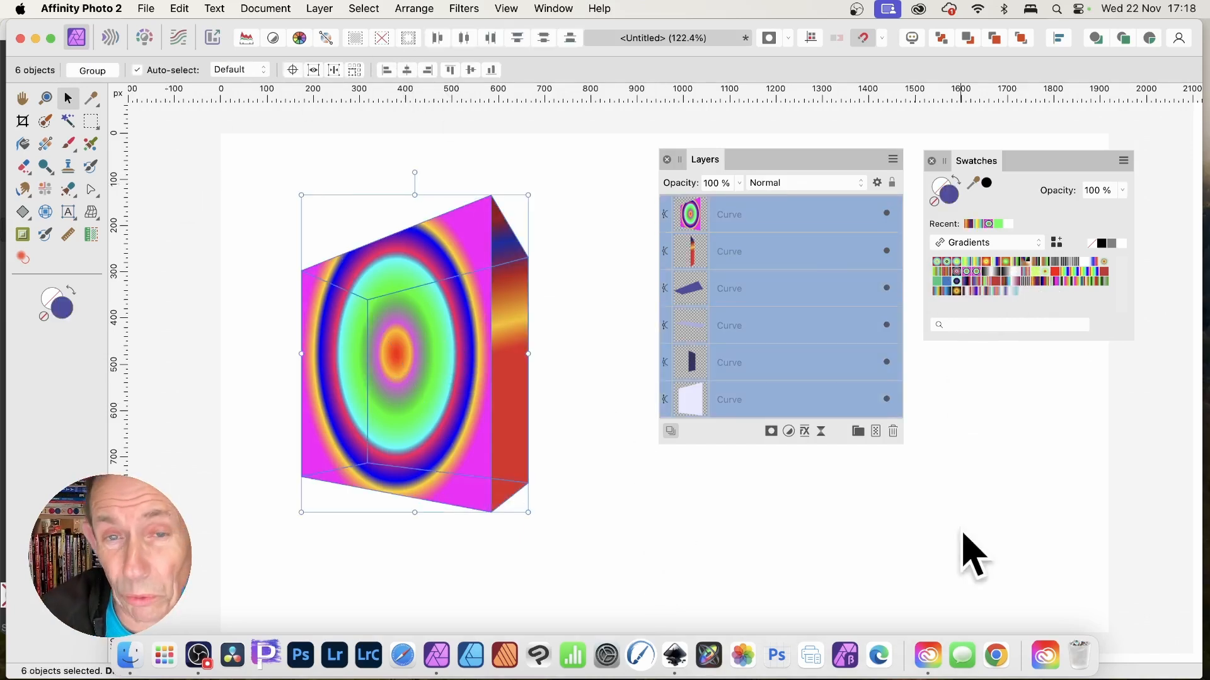
Group the six box curves and move the group up and left to the canvas's left edge.
right_click(764, 215)
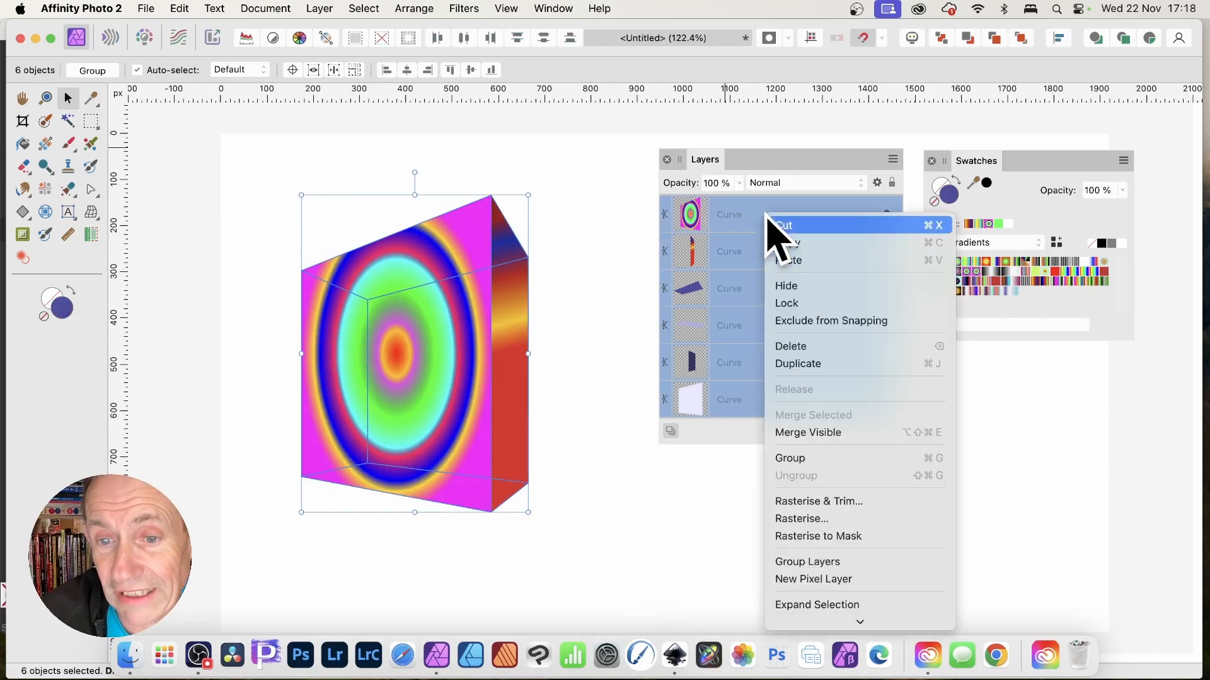
click(827, 467)
drag(457, 293, 376, 249)
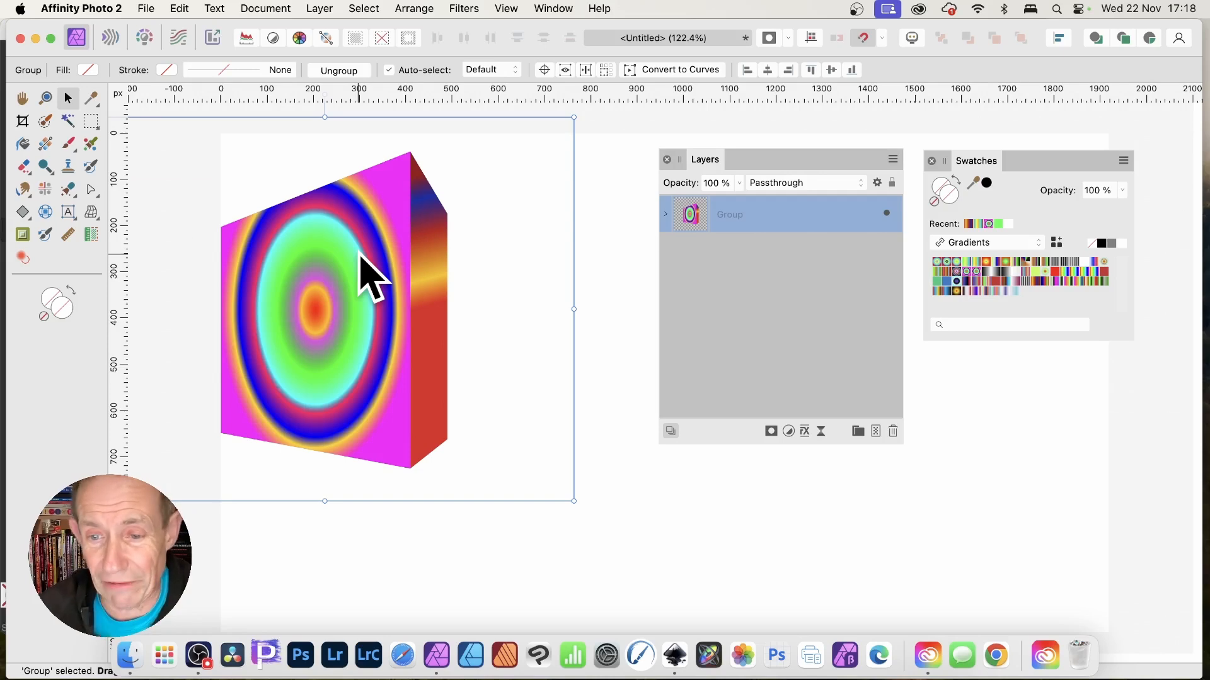
Try a 3D layer effect with a 31.6 px radius on the box group and switch it off again.
click(805, 432)
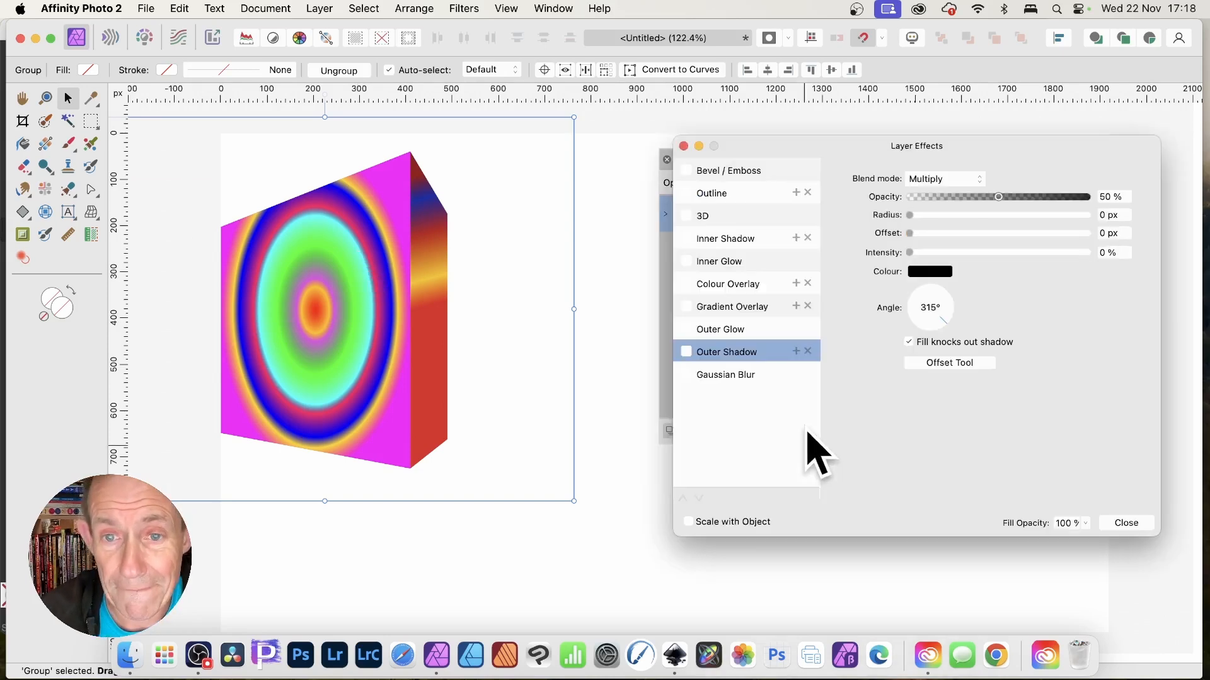
click(700, 217)
drag(994, 180, 1030, 179)
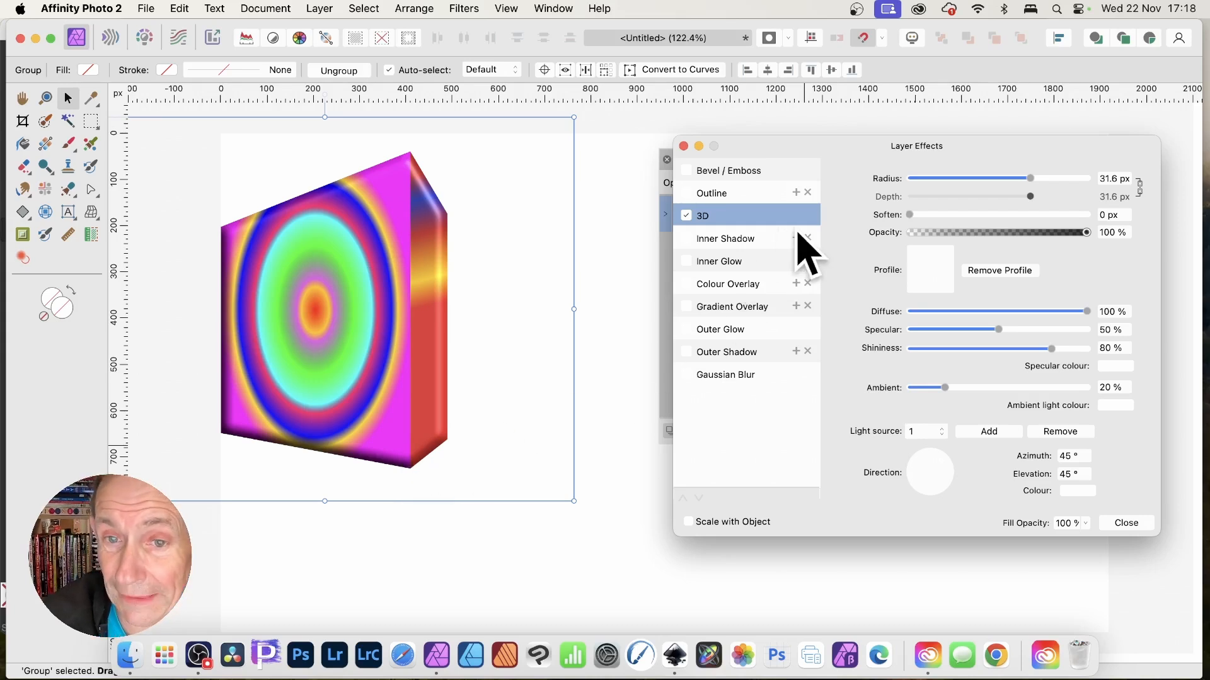
click(686, 215)
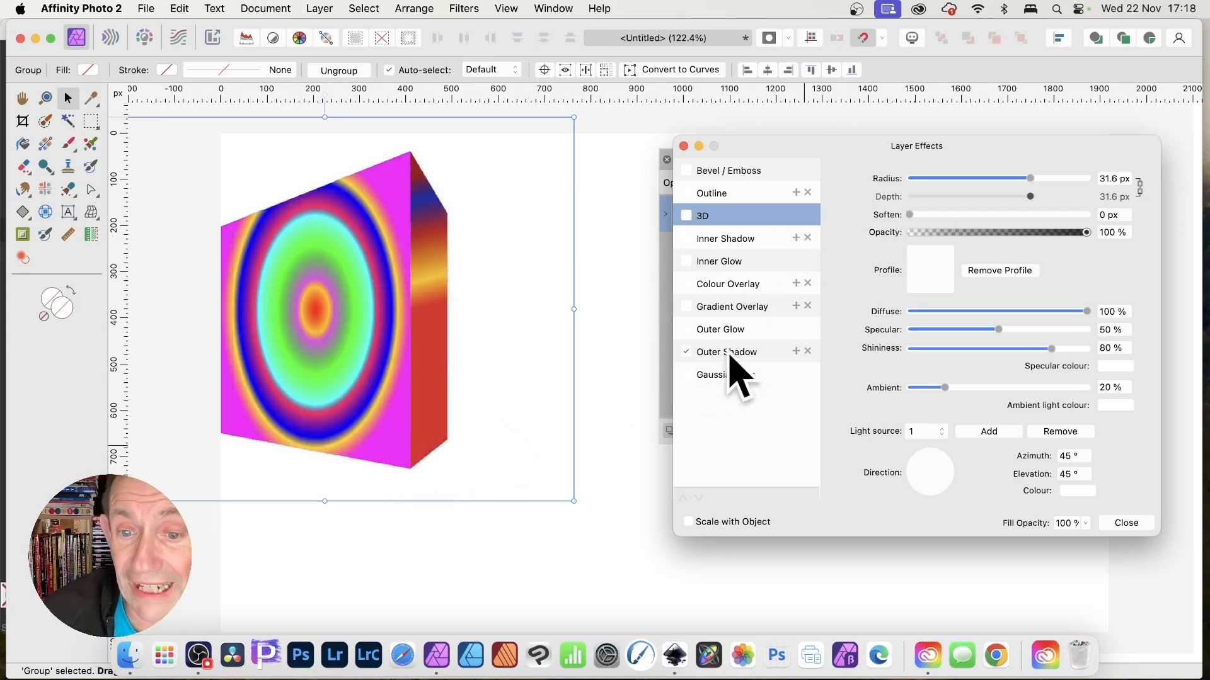
Give the group an outer shadow with 5 px radius, 19.6 px offset and 75% intensity, and move it down and right.
click(706, 351)
drag(923, 216, 1042, 257)
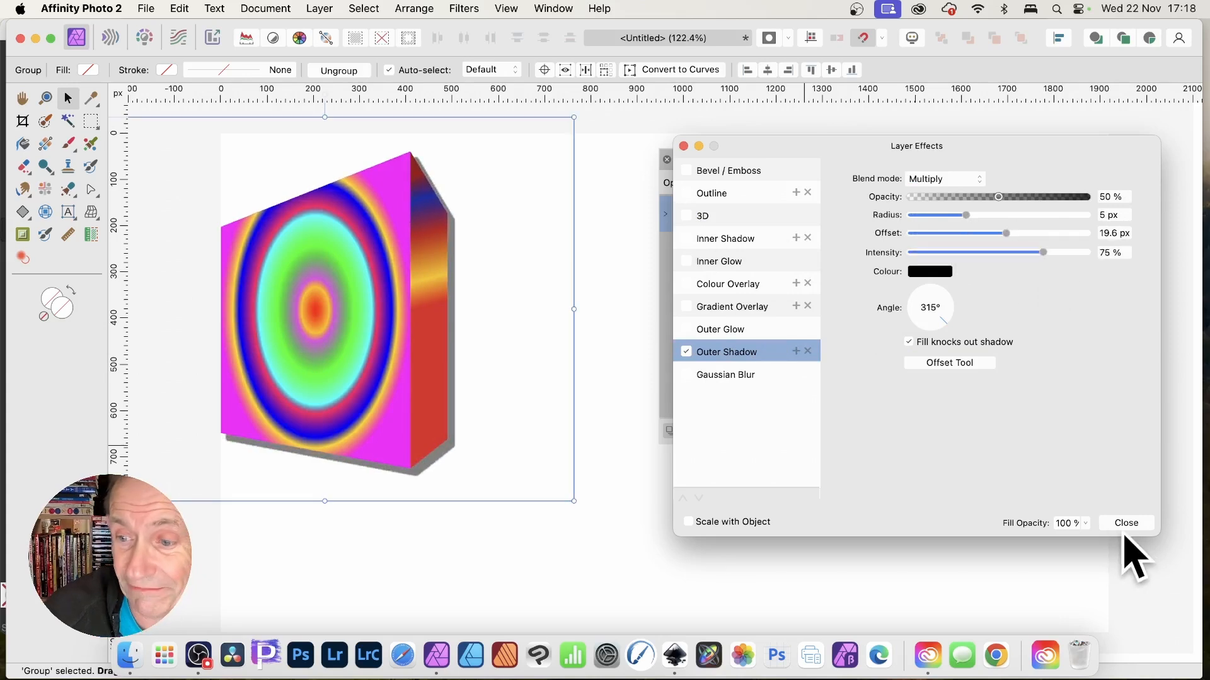
click(1126, 523)
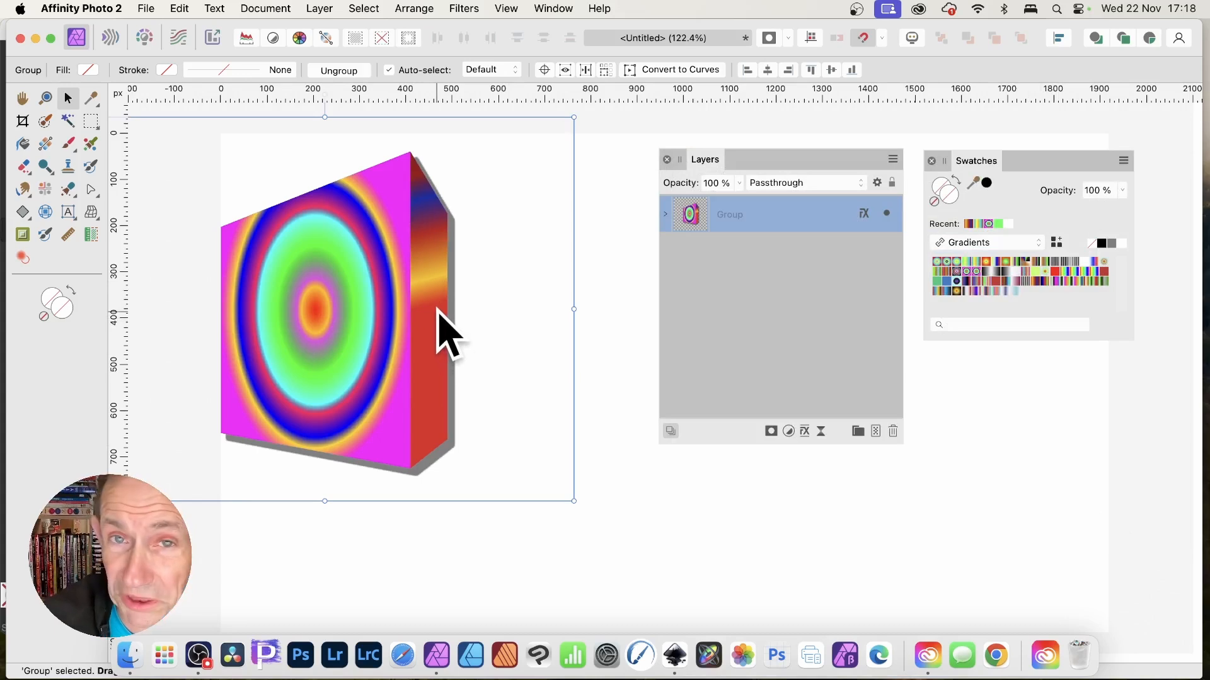
drag(361, 259, 453, 328)
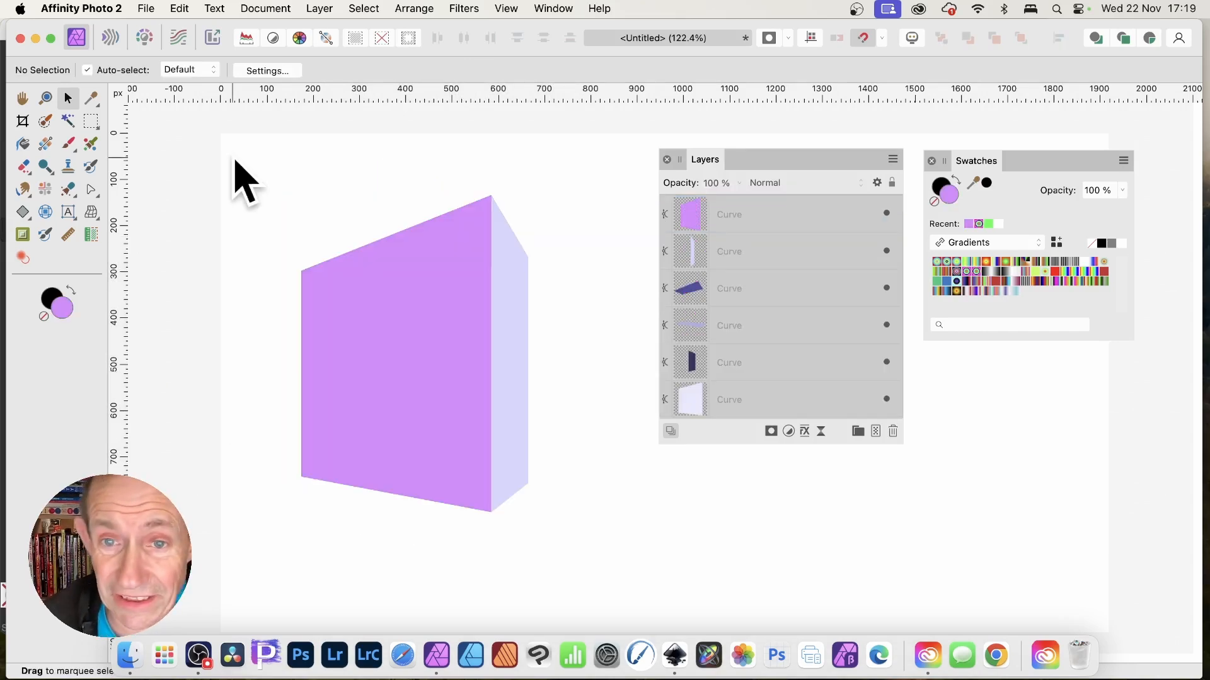
Select all six faces of the purple box and remove their fill.
drag(238, 131, 672, 568)
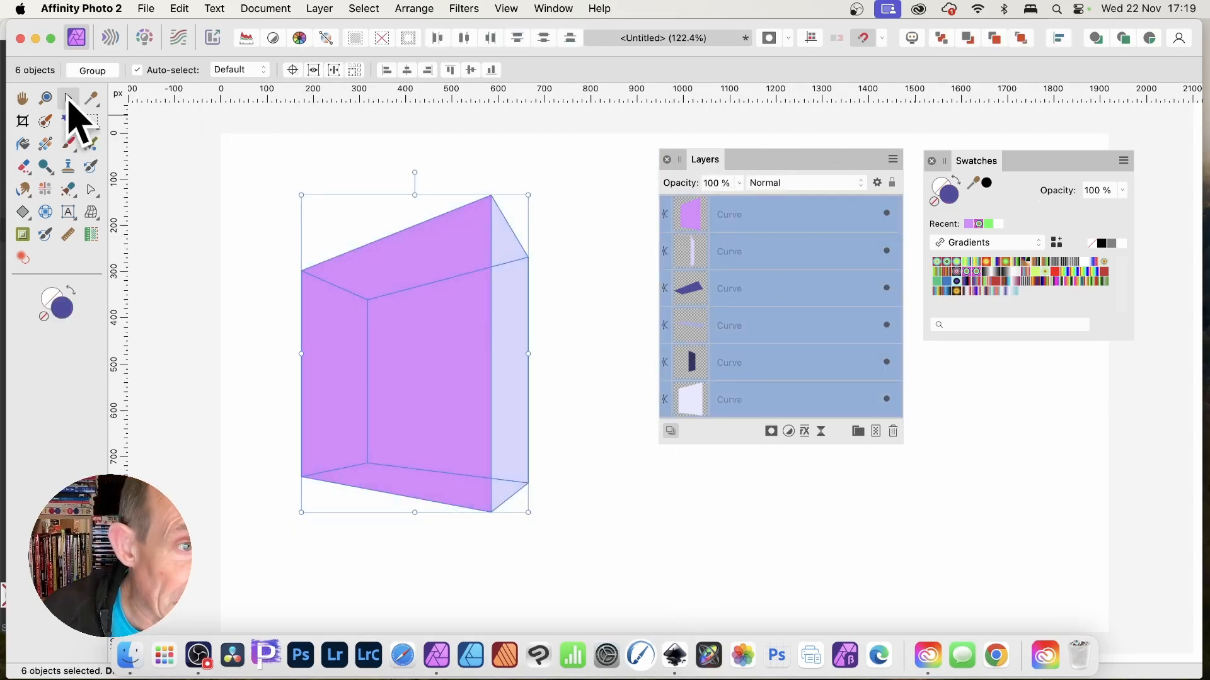
click(23, 214)
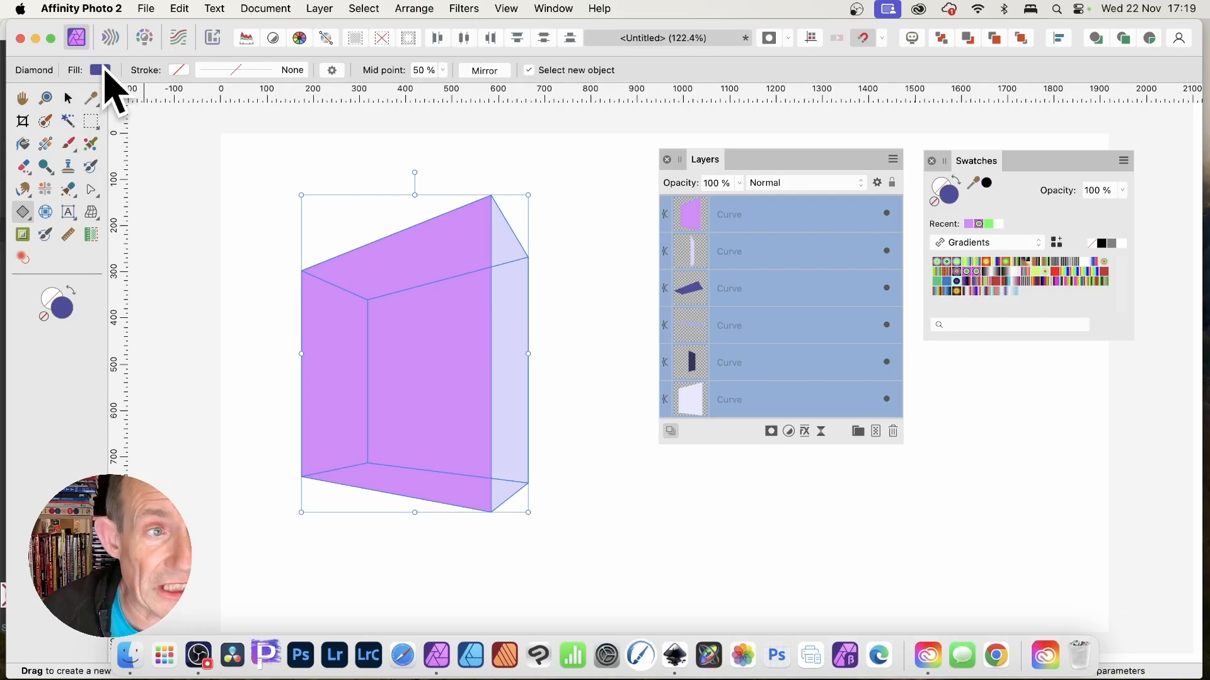
click(102, 70)
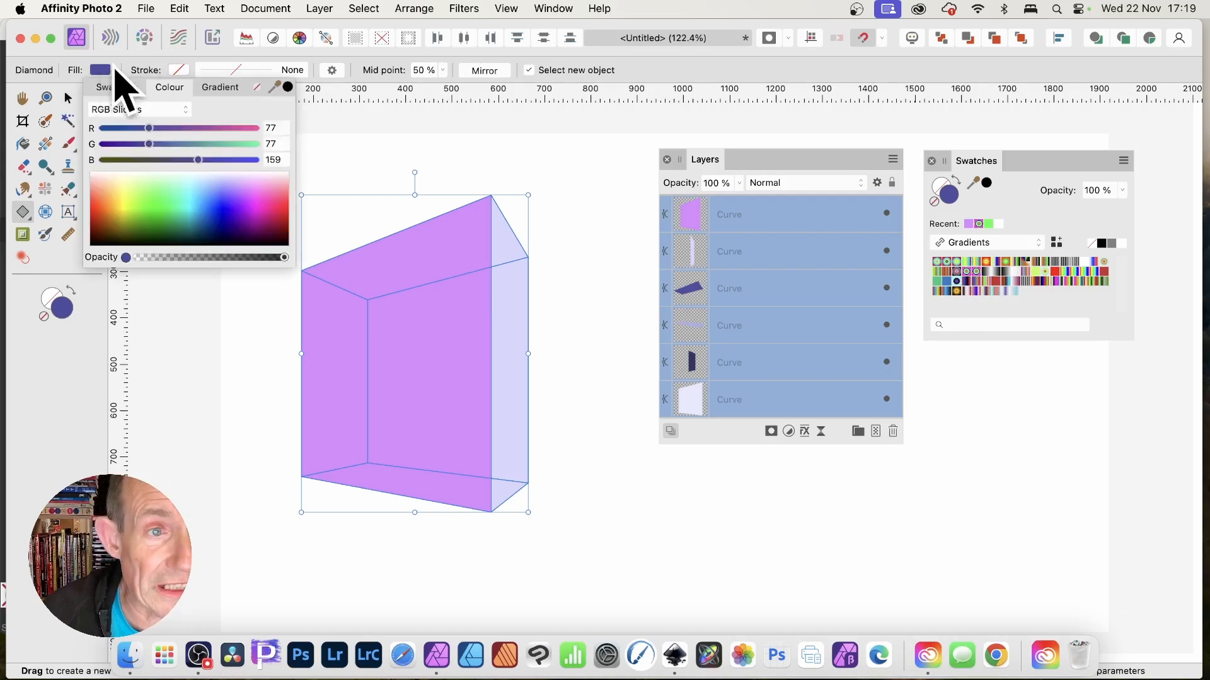
click(257, 87)
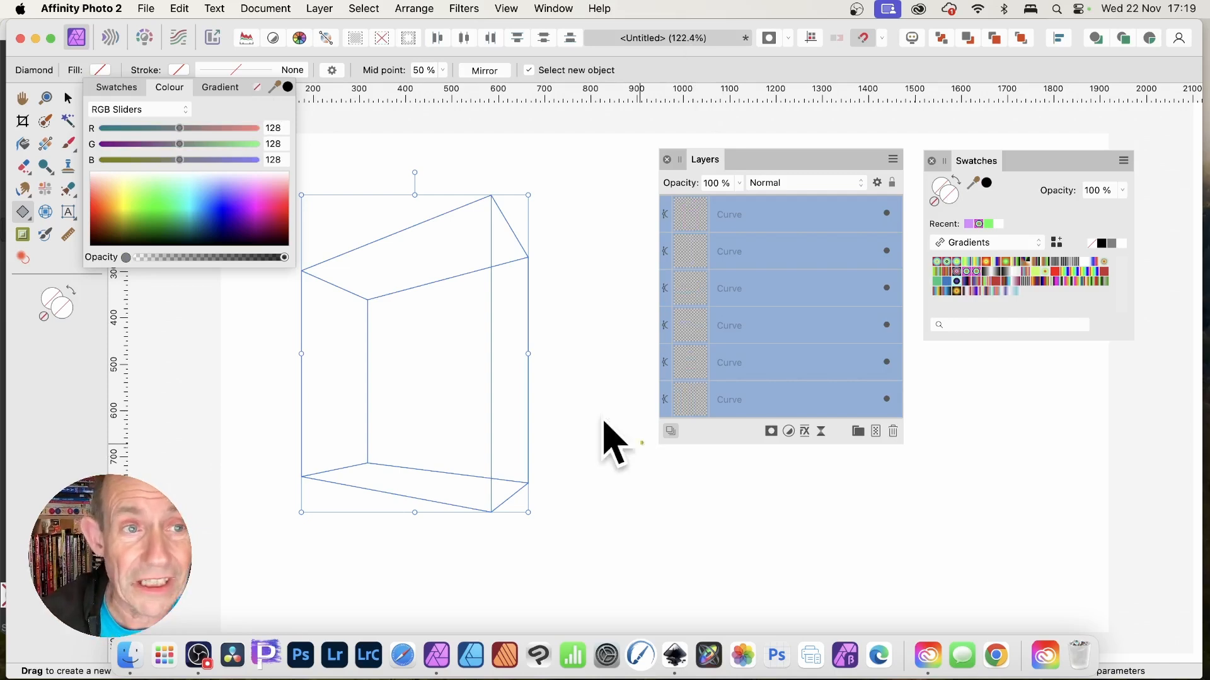
Apply a black 2.5 pt stroke to the six selected box faces.
click(180, 70)
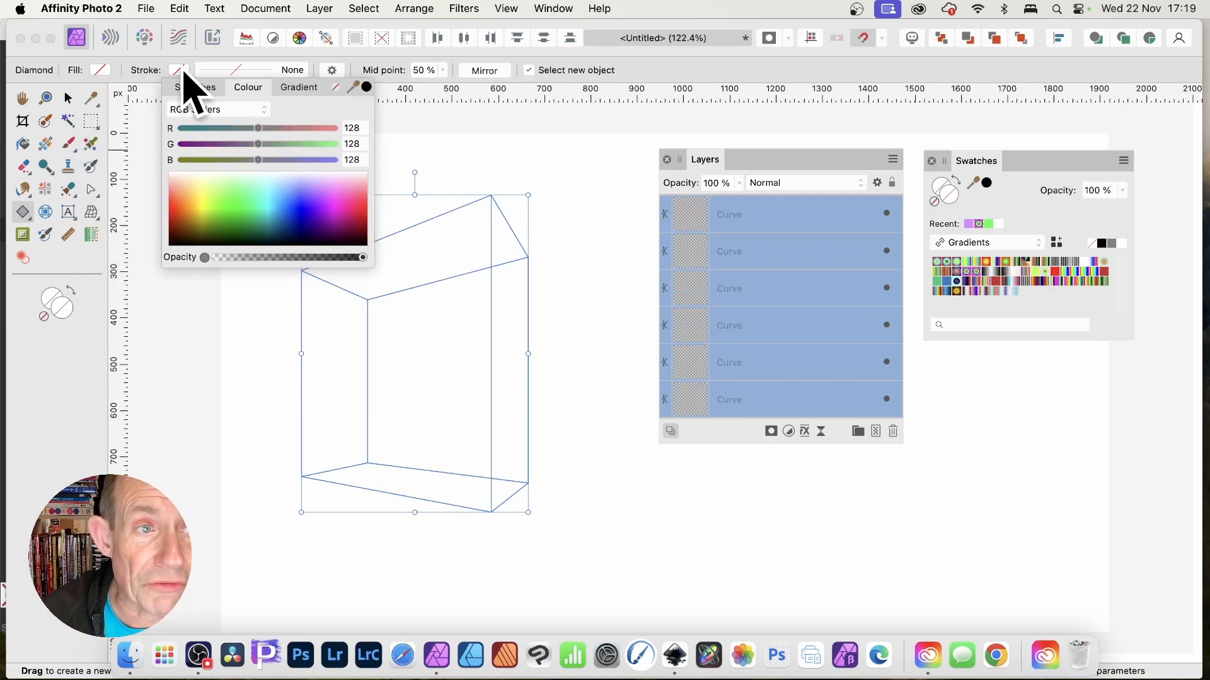
click(183, 70)
click(183, 70)
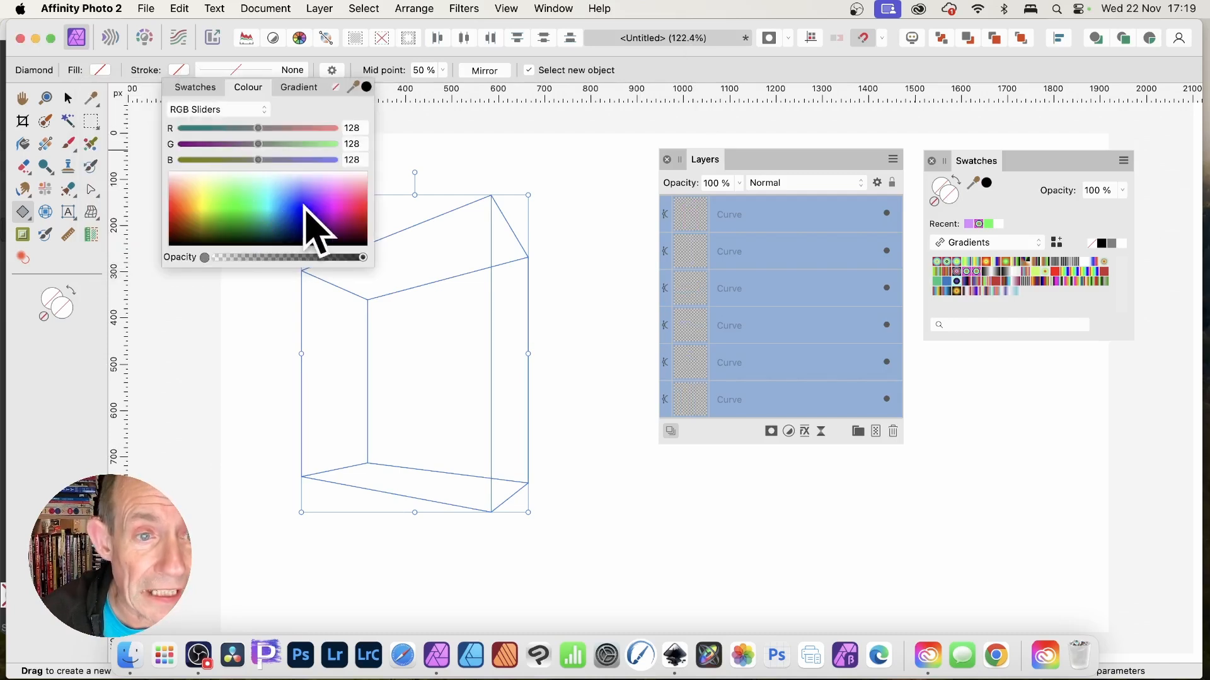
click(320, 242)
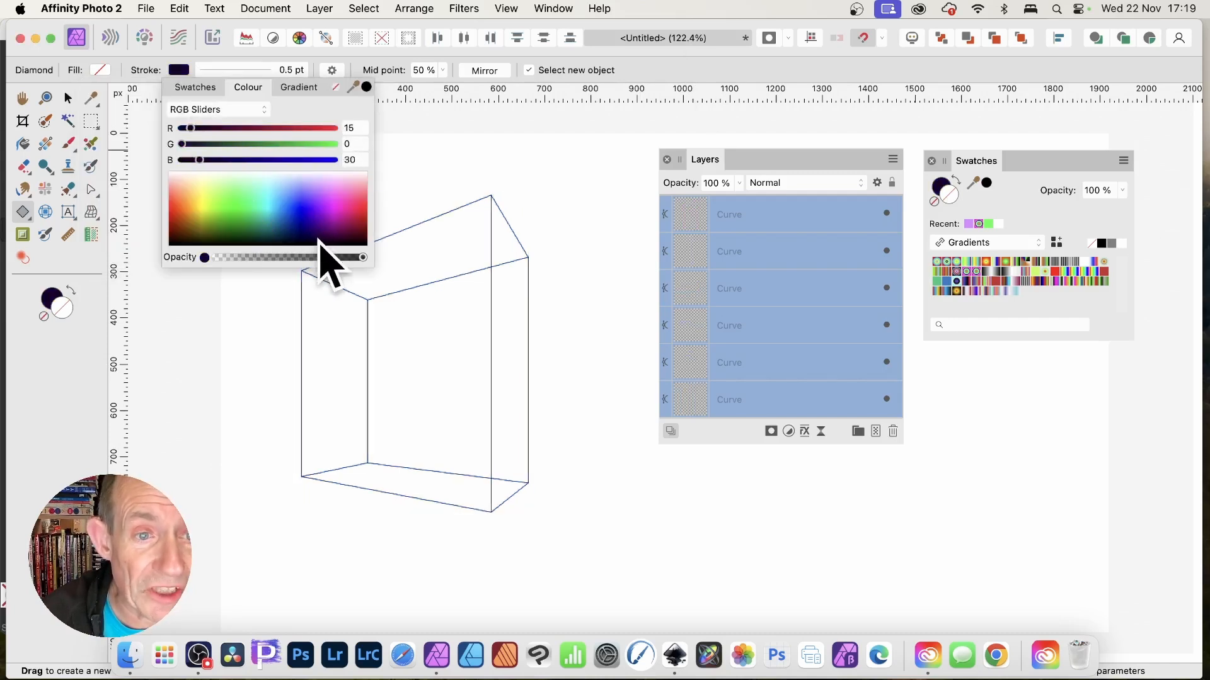
click(271, 70)
drag(199, 117, 284, 106)
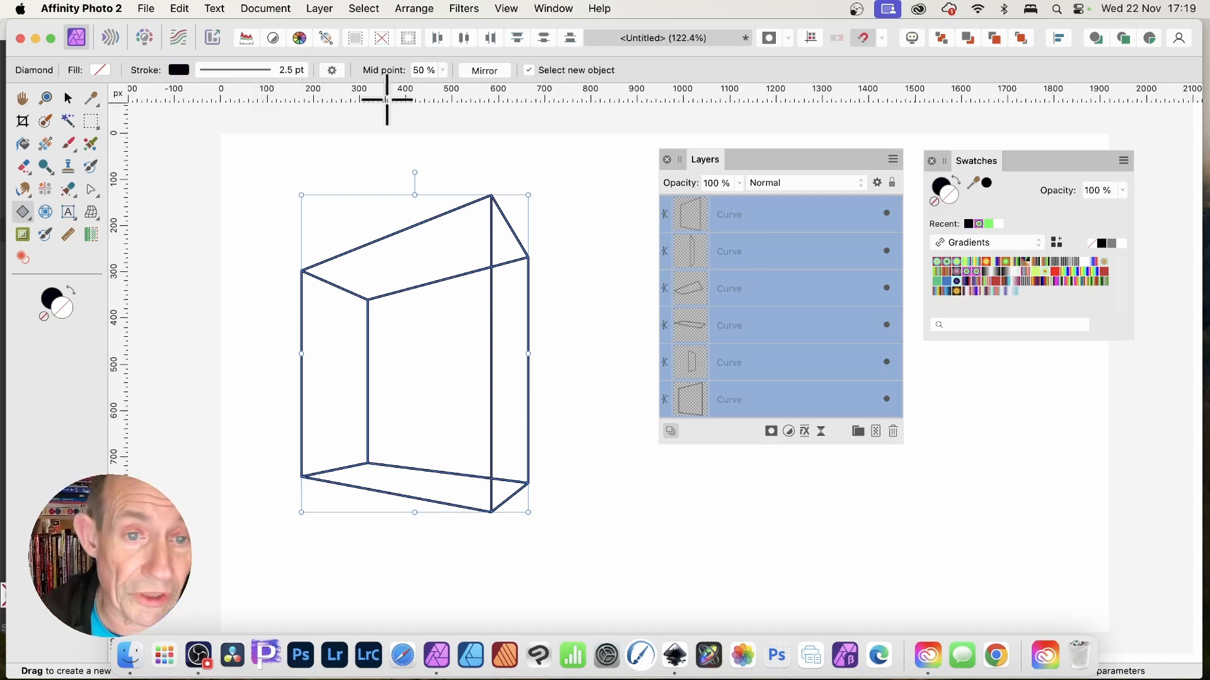
Pull the box apart by moving the front face outline up and left and the right side outline outward.
click(68, 98)
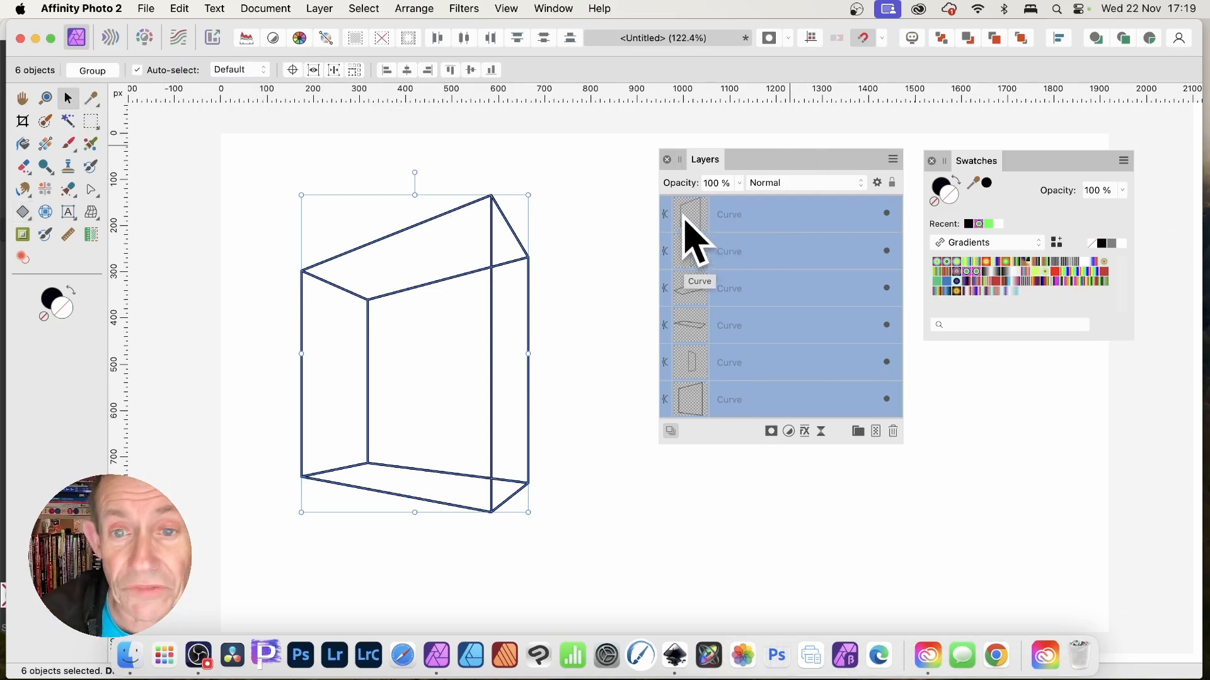
click(723, 204)
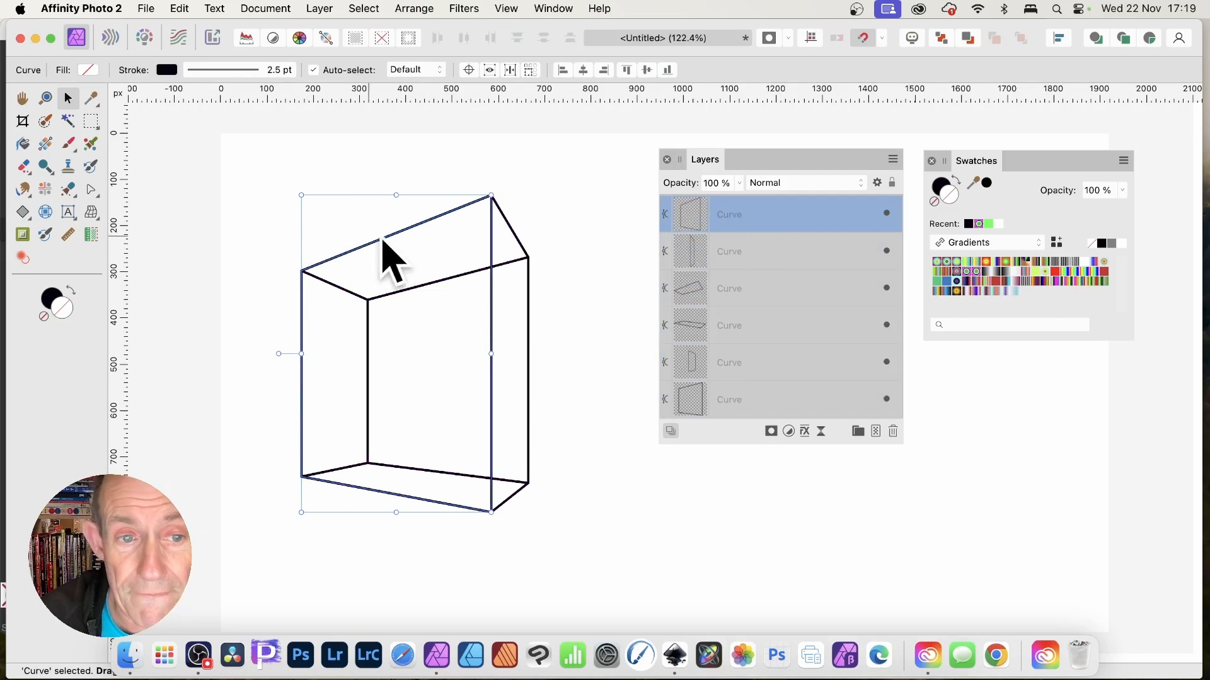
drag(389, 235, 373, 223)
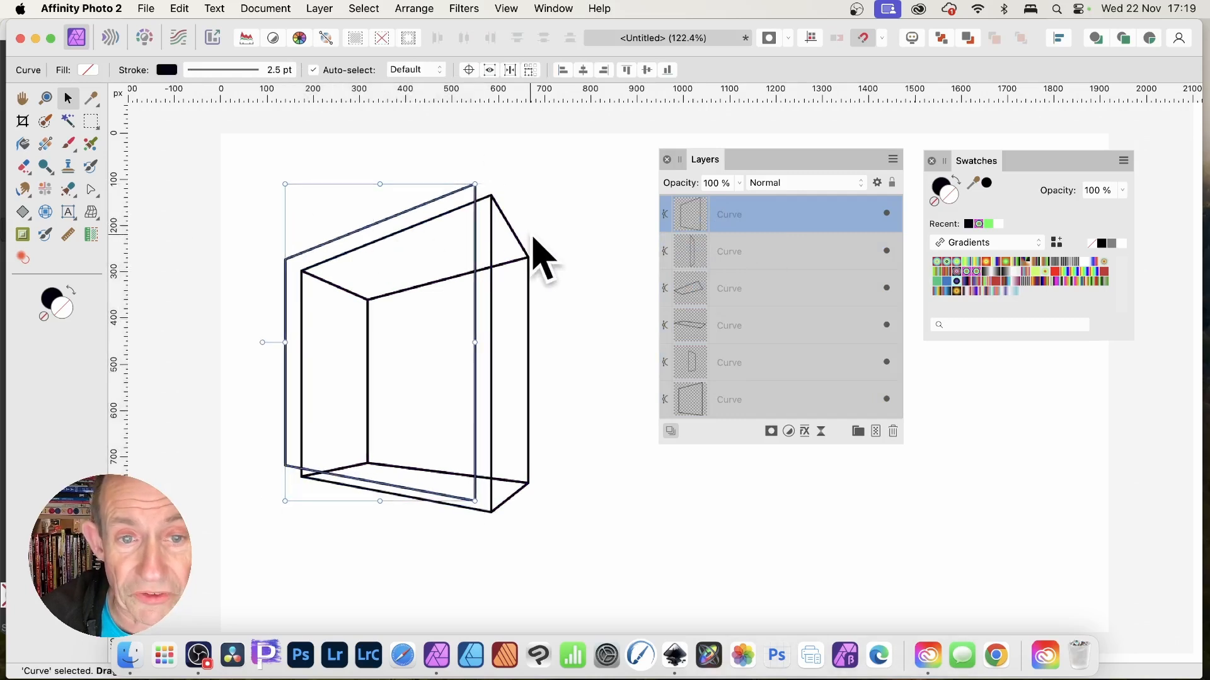
drag(512, 237, 529, 232)
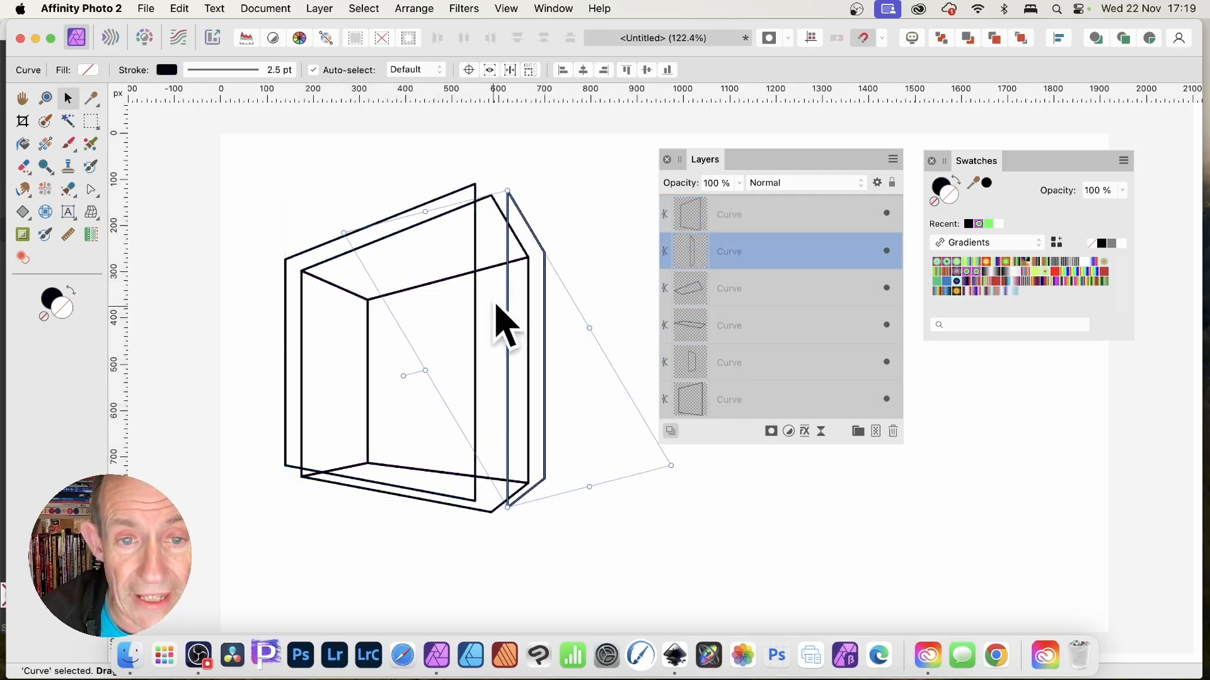
drag(490, 269, 493, 278)
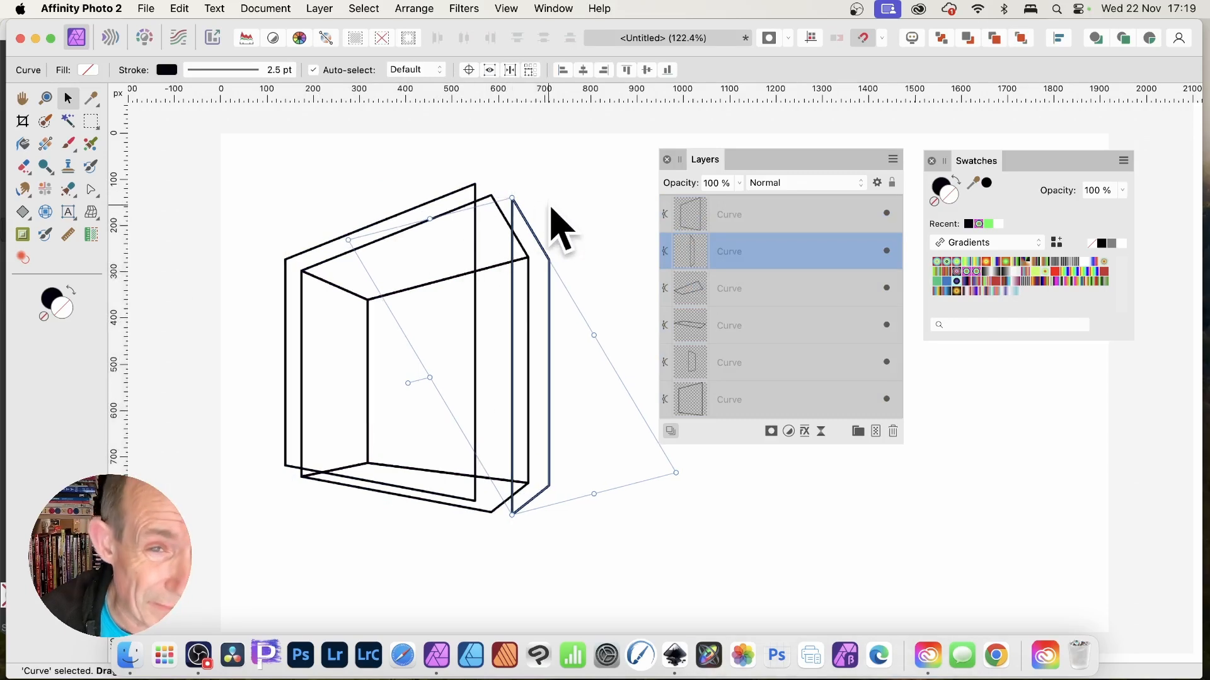
click(477, 203)
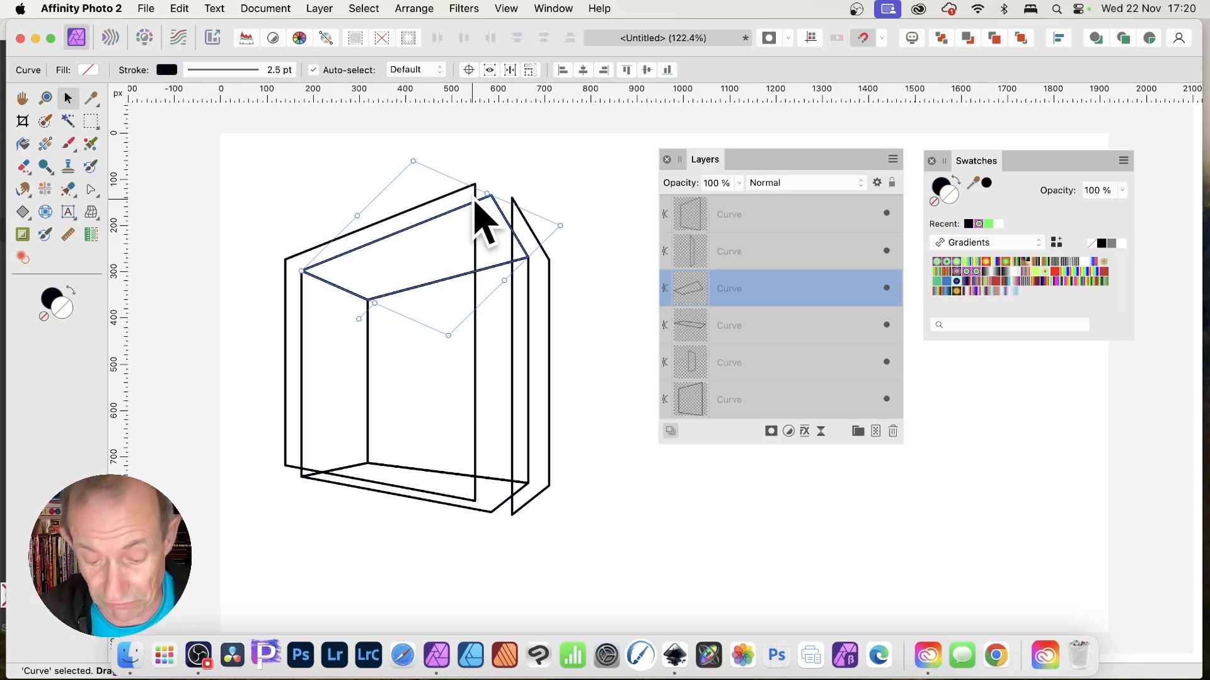
Undo the moves of the front and right side outlines.
key(super+z)
key(super+z)
key(super+z)
key(super+z)
key(super+z)
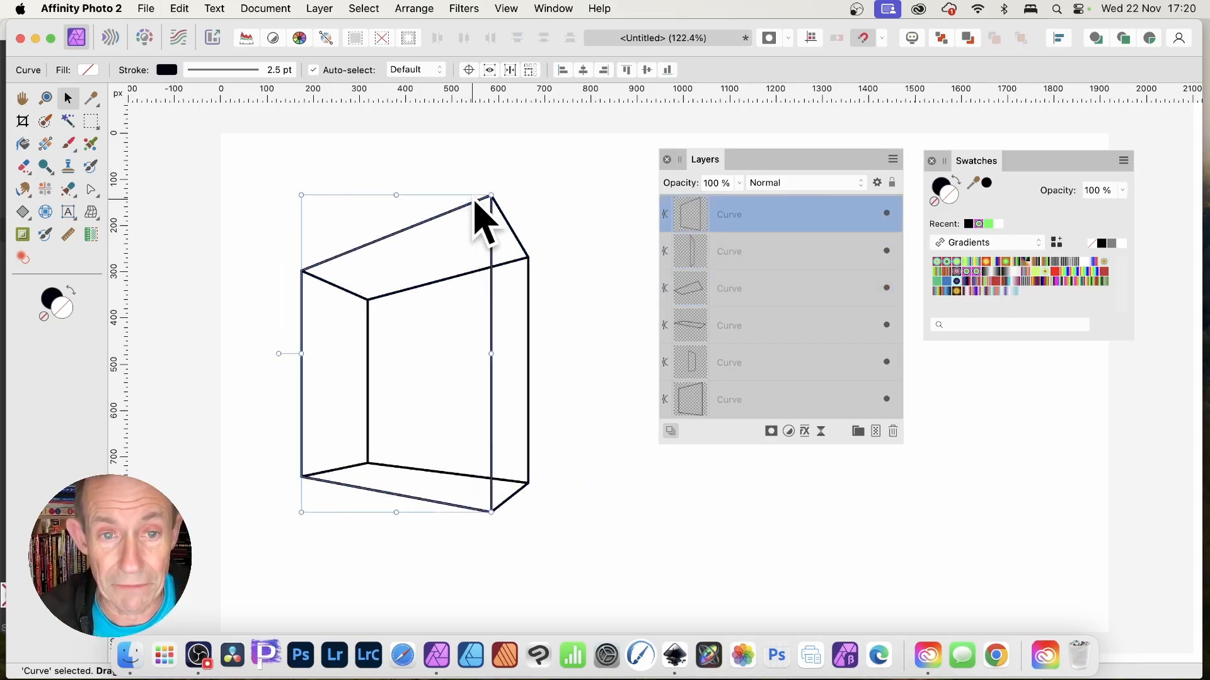
Try moving single nodes at the uppermost corner of the six selected curves with the Node Tool, and undo both moves.
drag(248, 159, 641, 615)
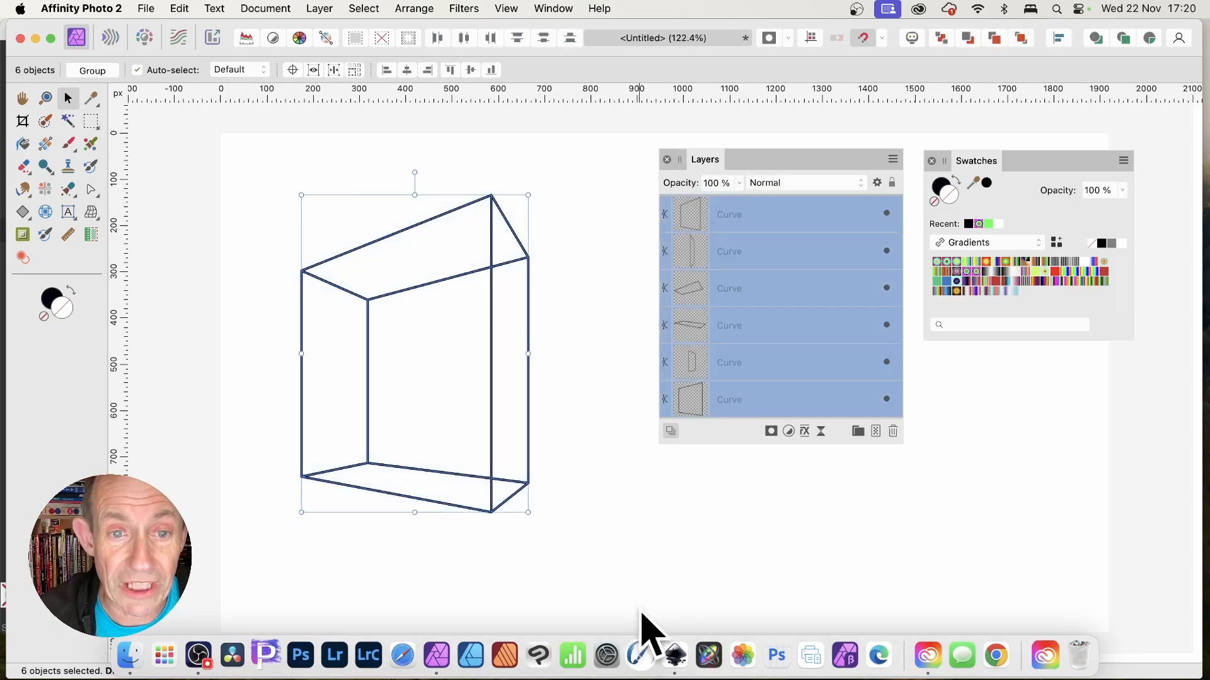
click(91, 190)
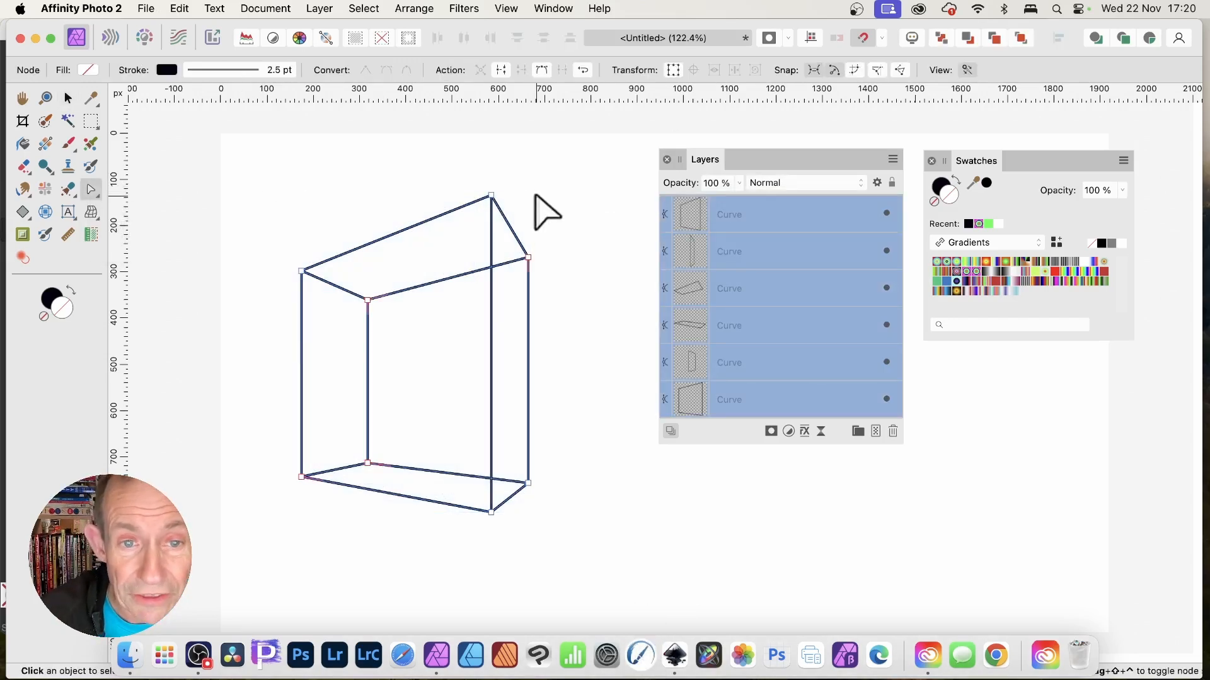
drag(491, 194, 521, 150)
drag(491, 194, 476, 172)
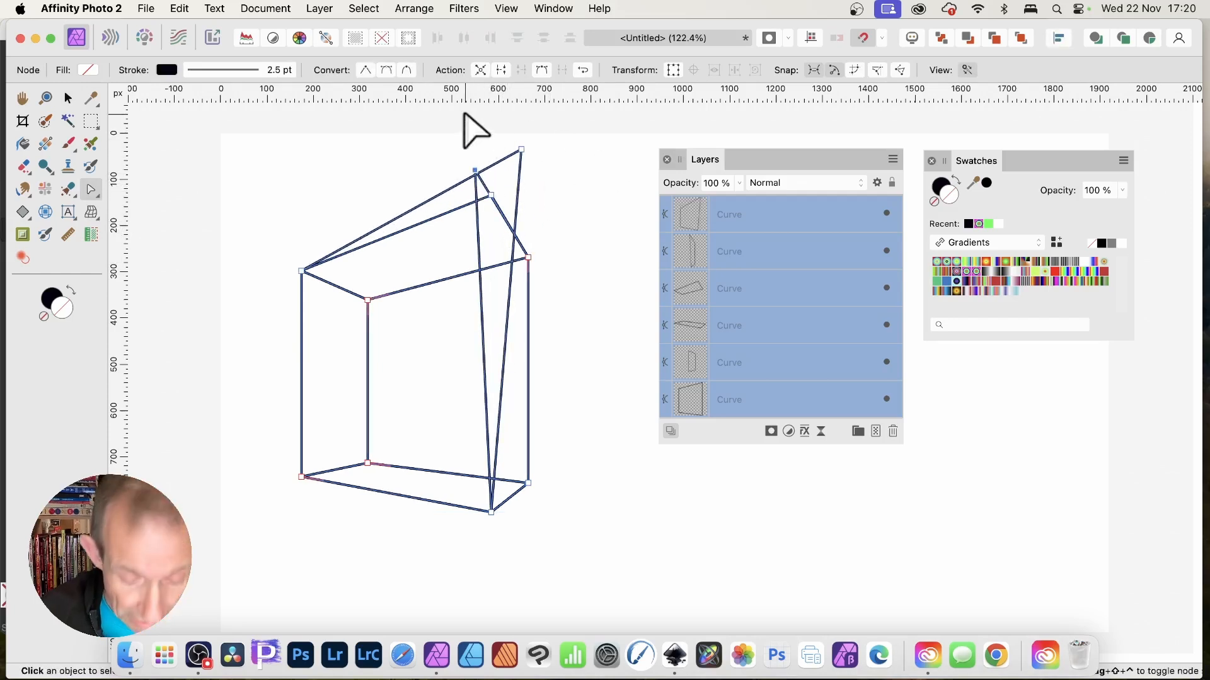
key(super+z)
key(super+z)
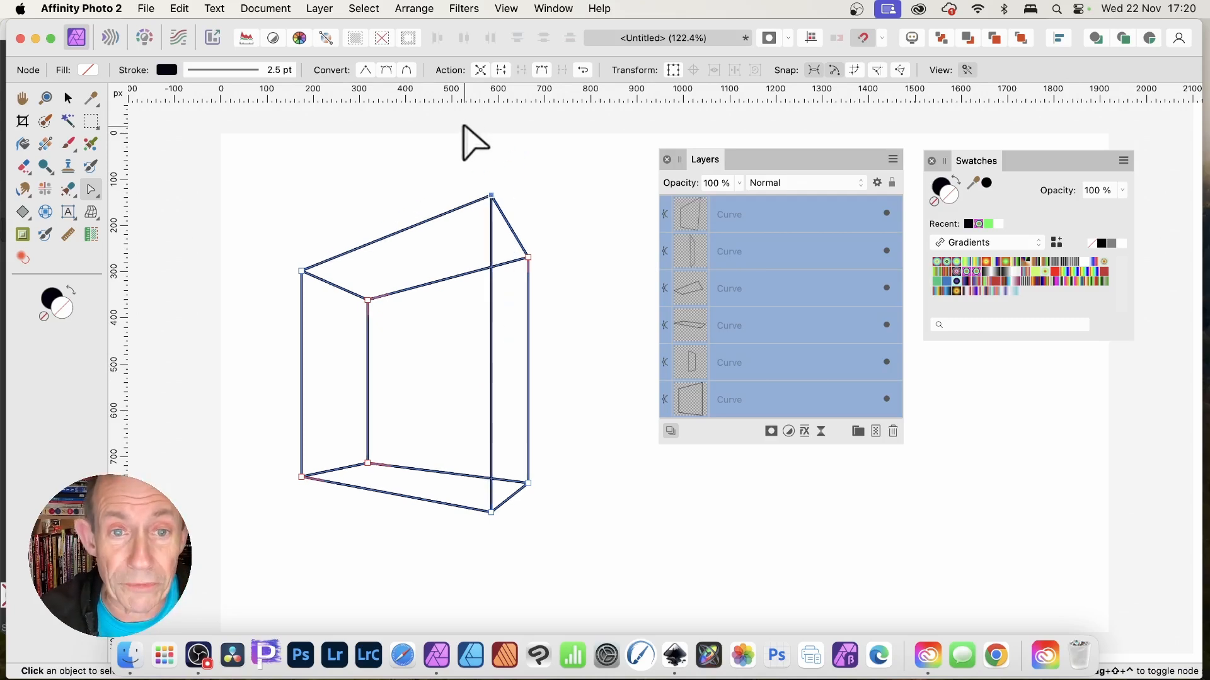
Select all overlapping nodes at the box's uppermost corner and move them together up and left to form a peak.
drag(448, 162, 558, 261)
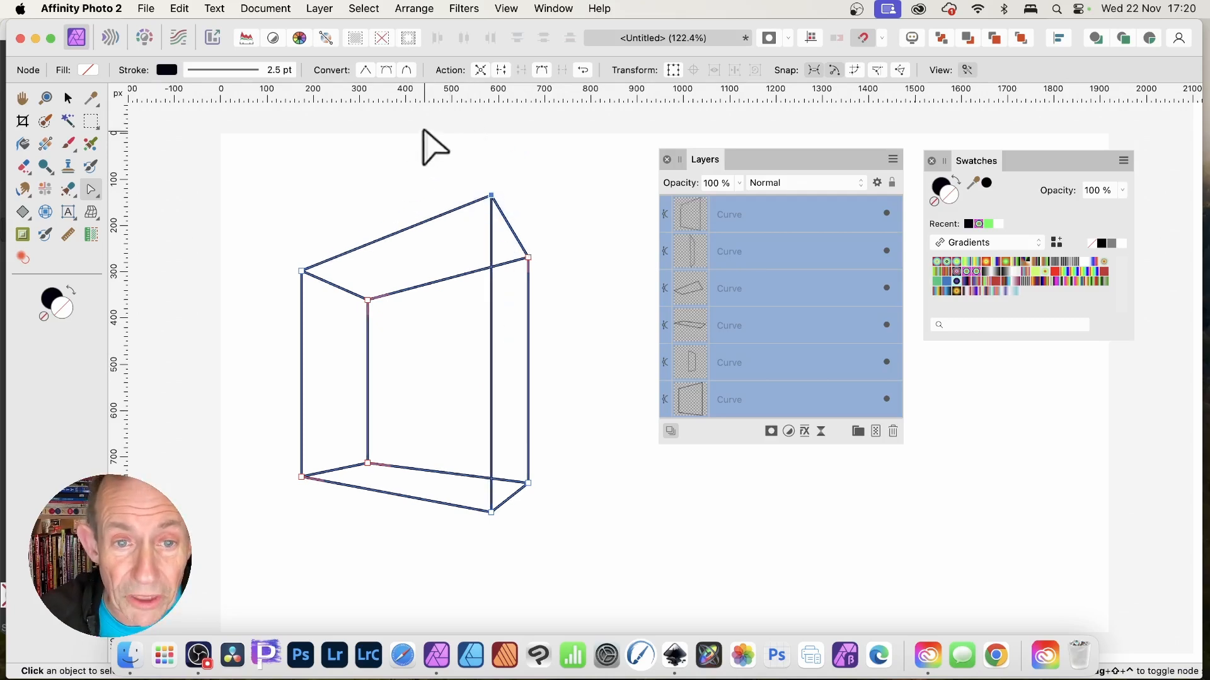
drag(493, 197, 419, 138)
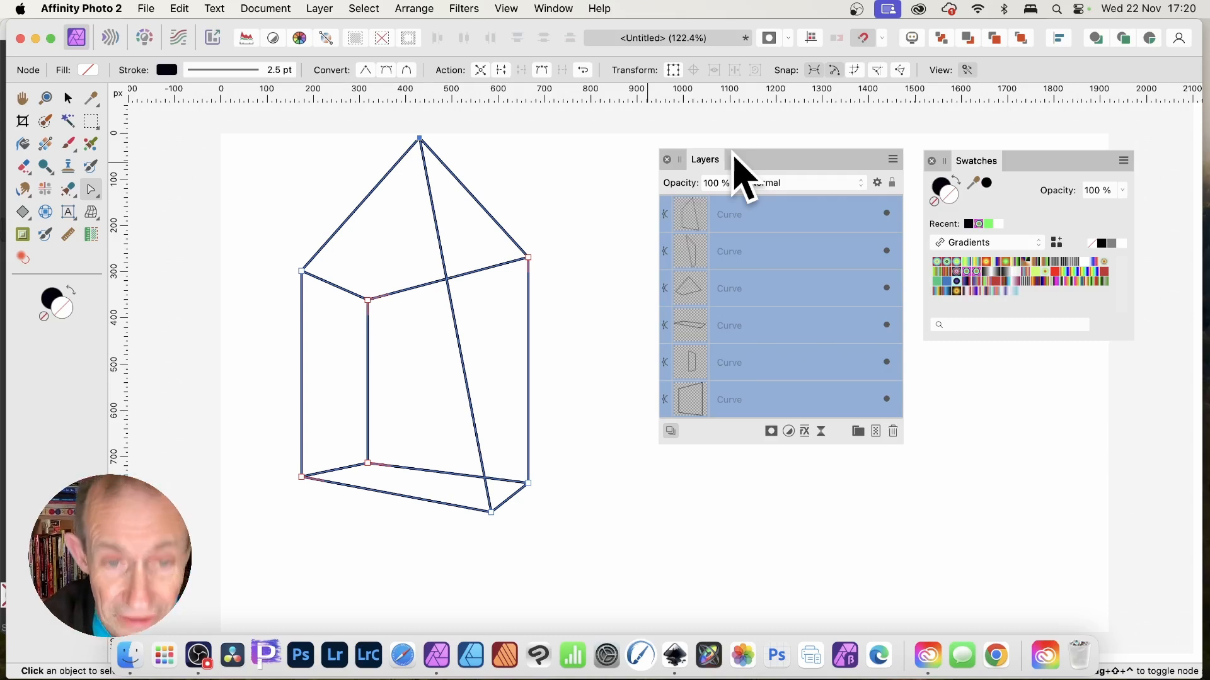
Undo the wireframe edits back to the purple-filled box and select the overlapping nodes at its uppermost corner.
key(super+z)
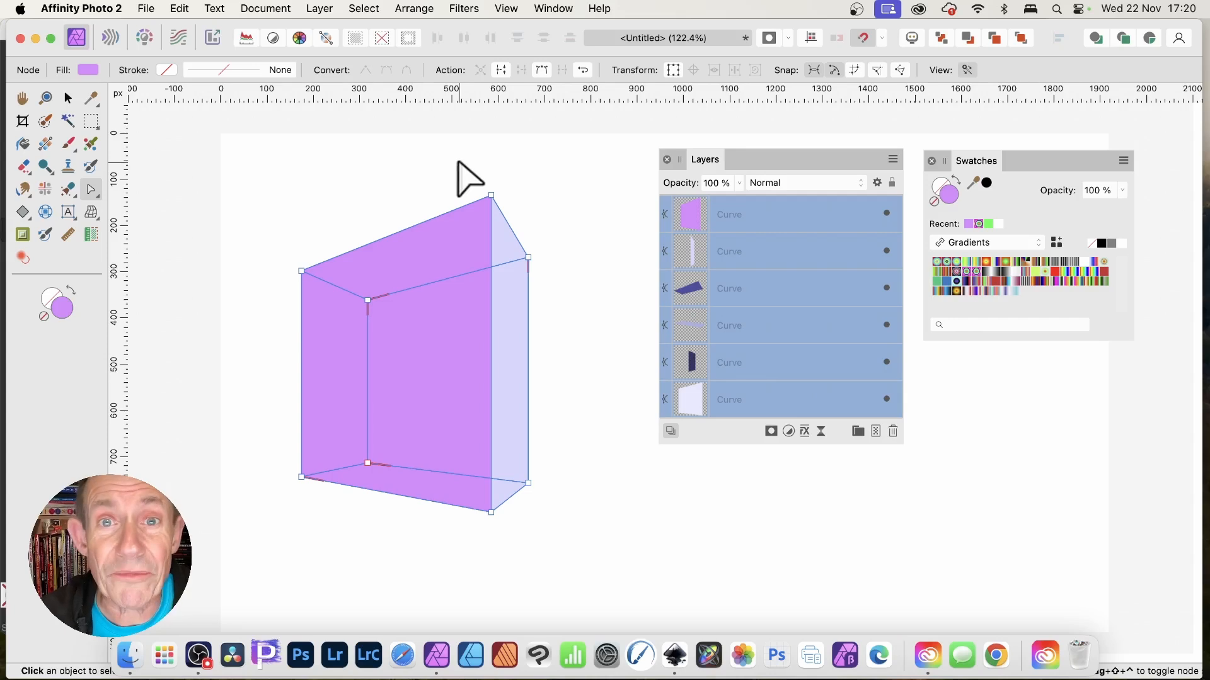
drag(458, 162, 530, 228)
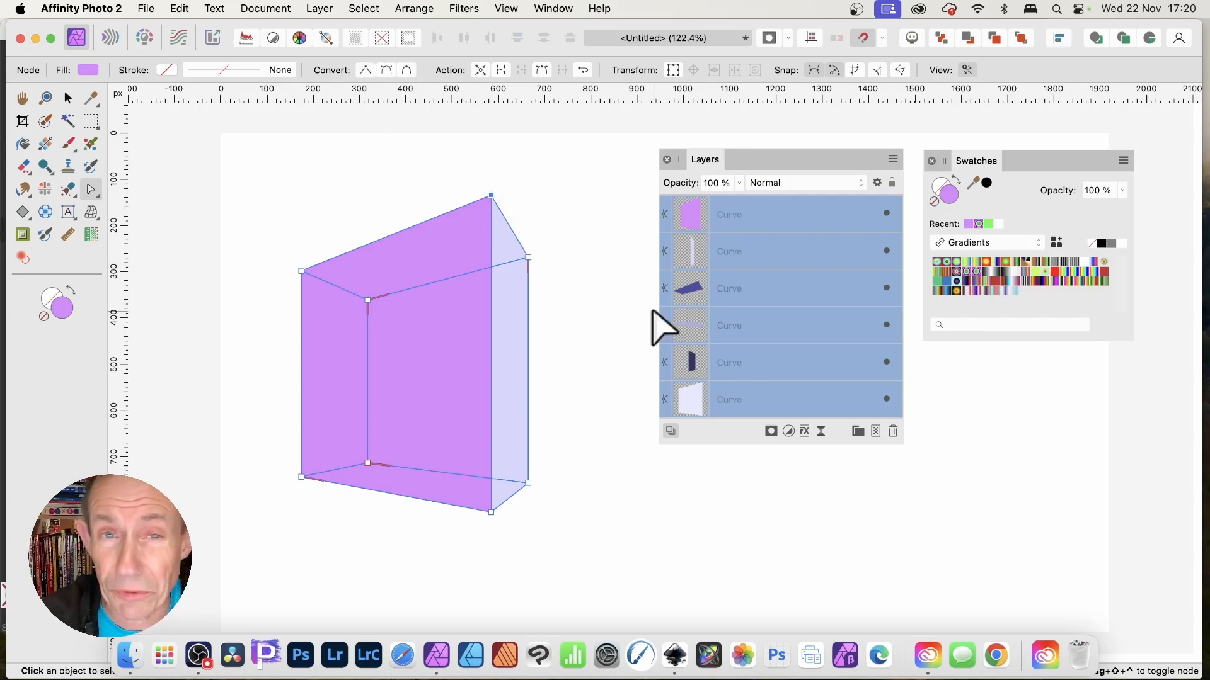
Move the selected nodes at the box's uppermost corner up and left to form a peak, and group all six curves.
drag(490, 195, 400, 147)
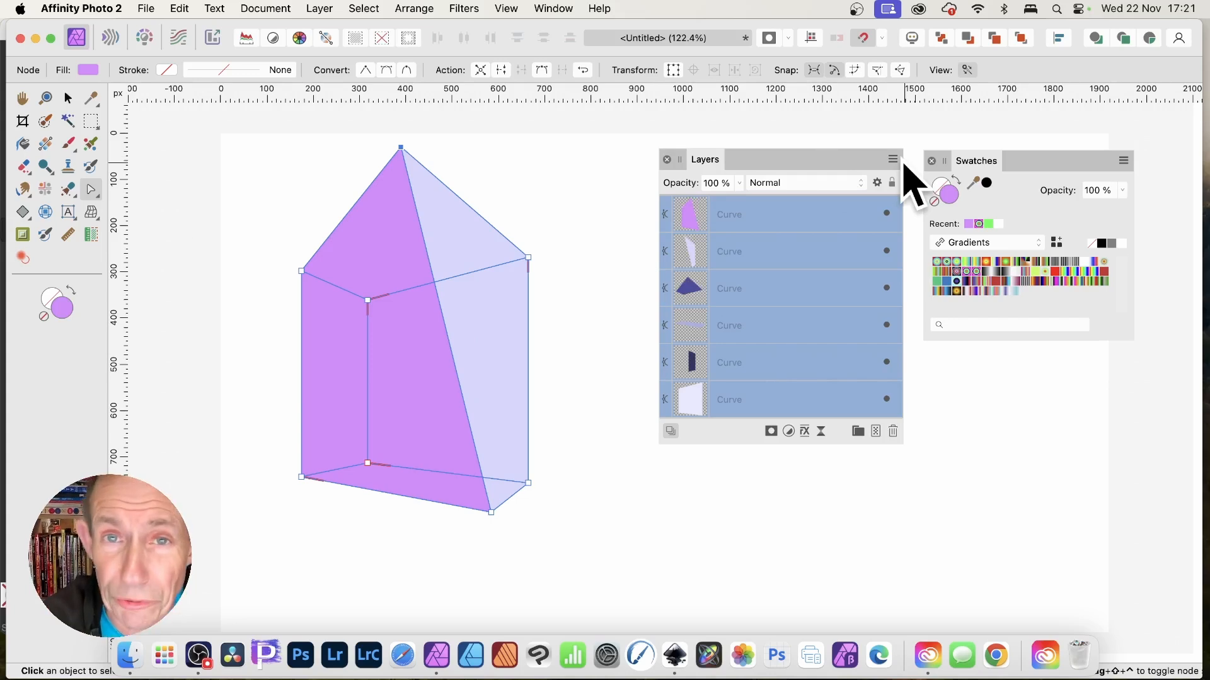
key(v)
drag(202, 136, 718, 618)
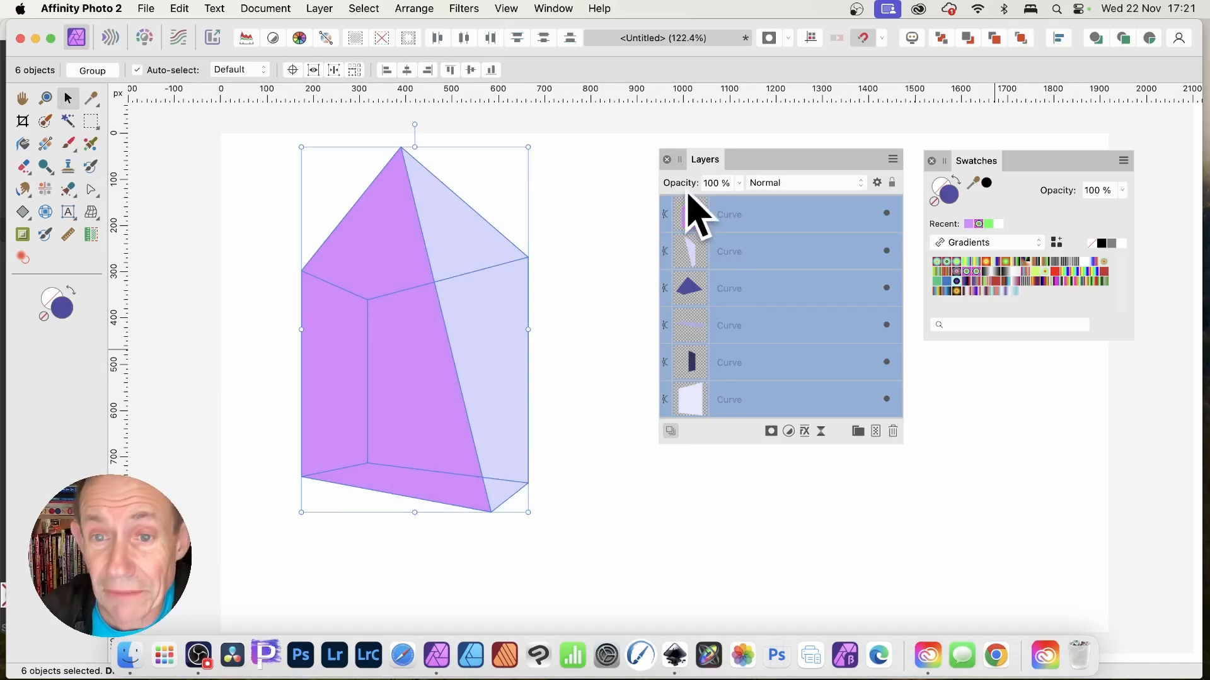
right_click(756, 215)
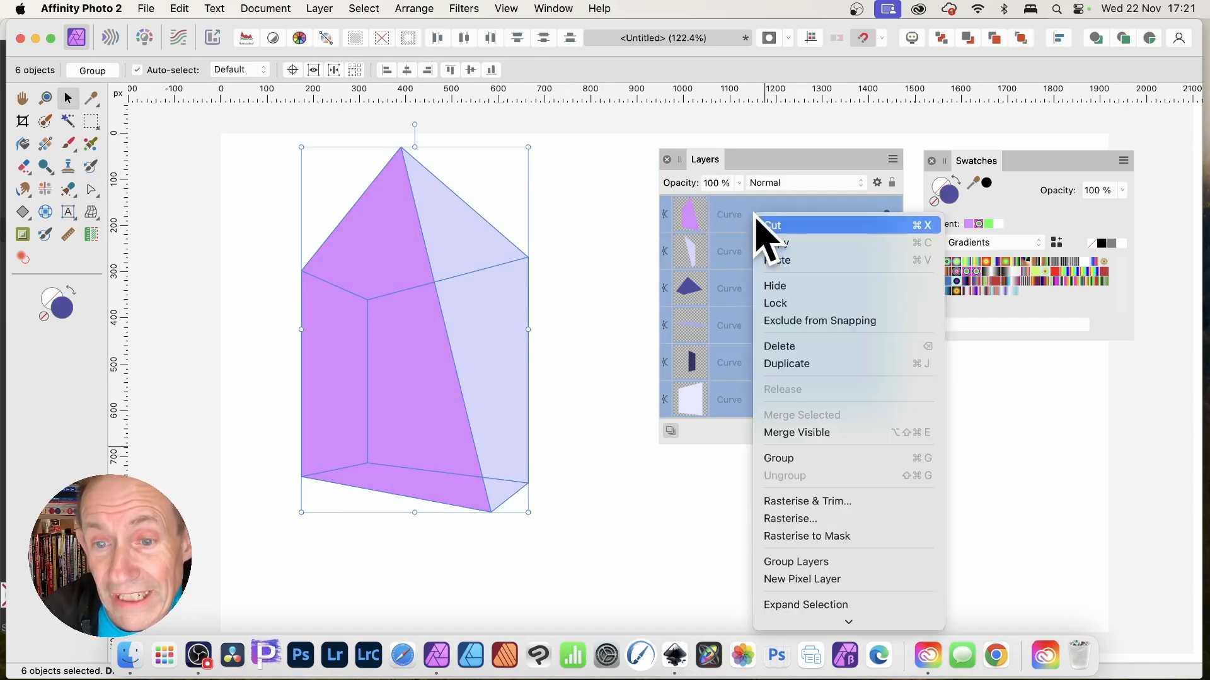
click(817, 457)
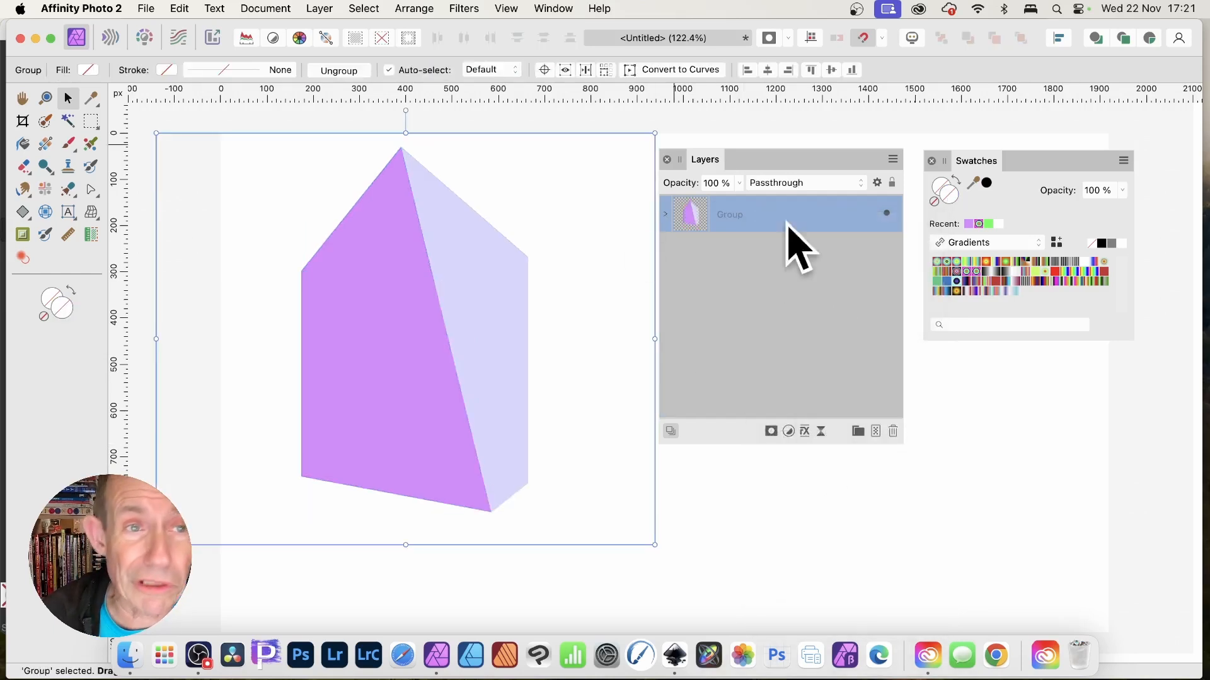
Rasterise the group and warp it with the Deform filter, pinning several points and pulling the two upper ones outward.
click(320, 8)
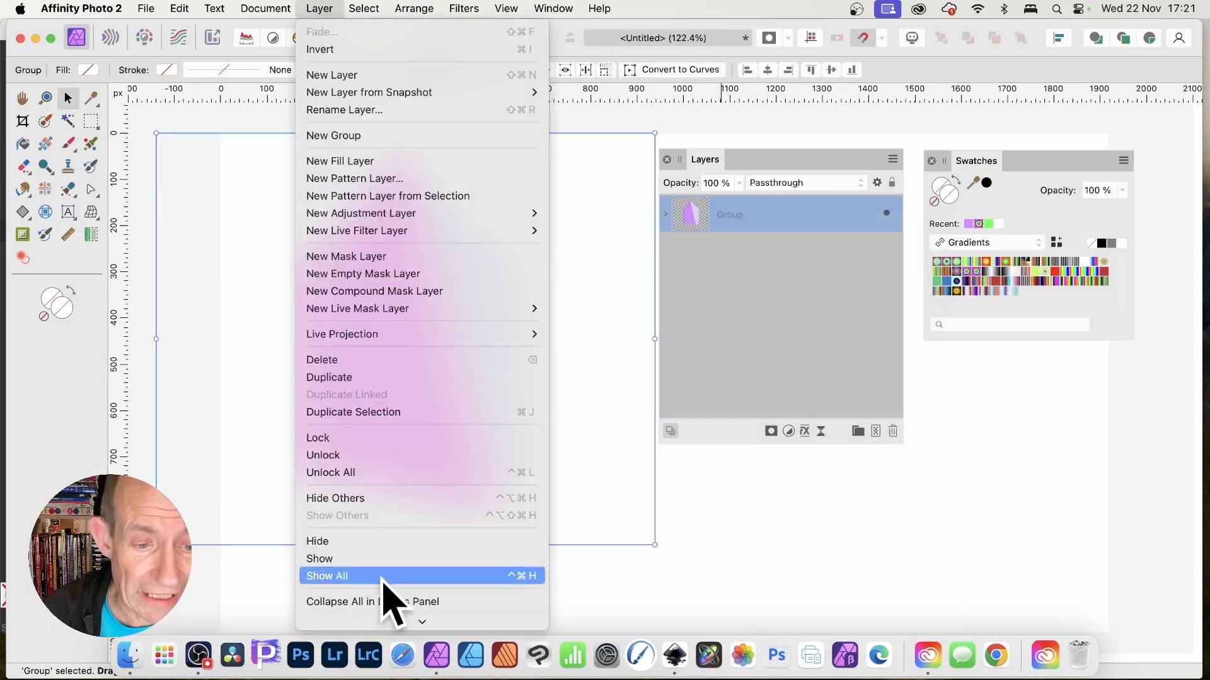
click(397, 565)
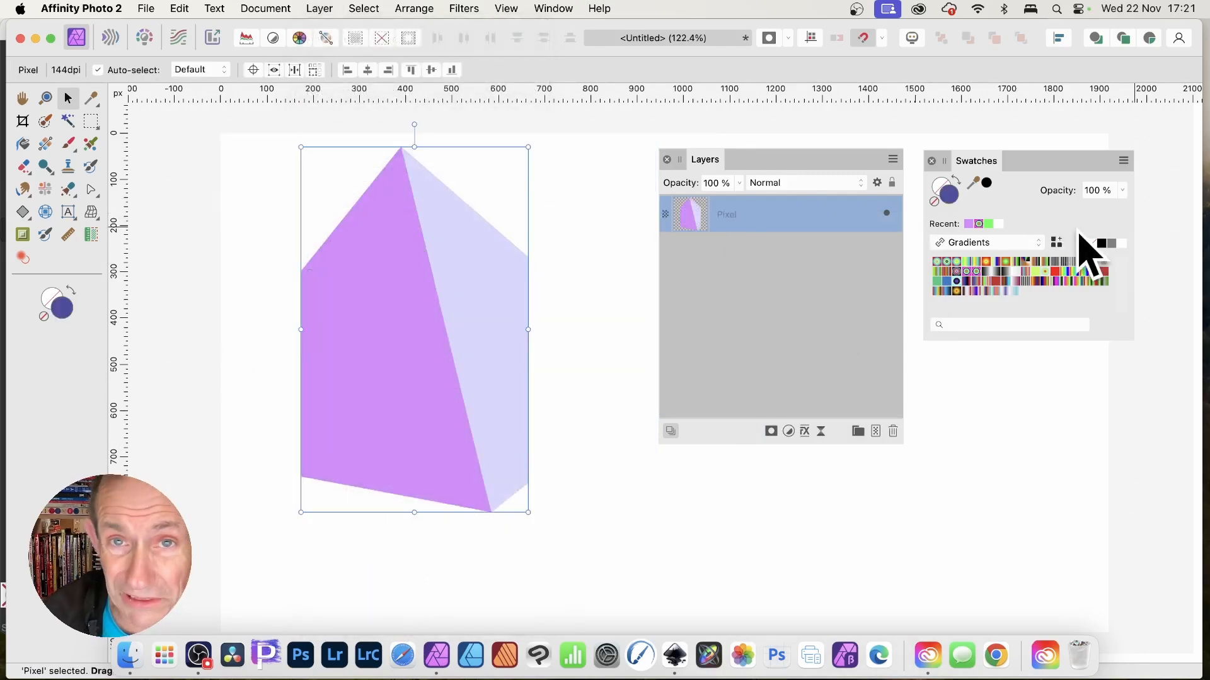
click(466, 8)
mouse_move(466, 93)
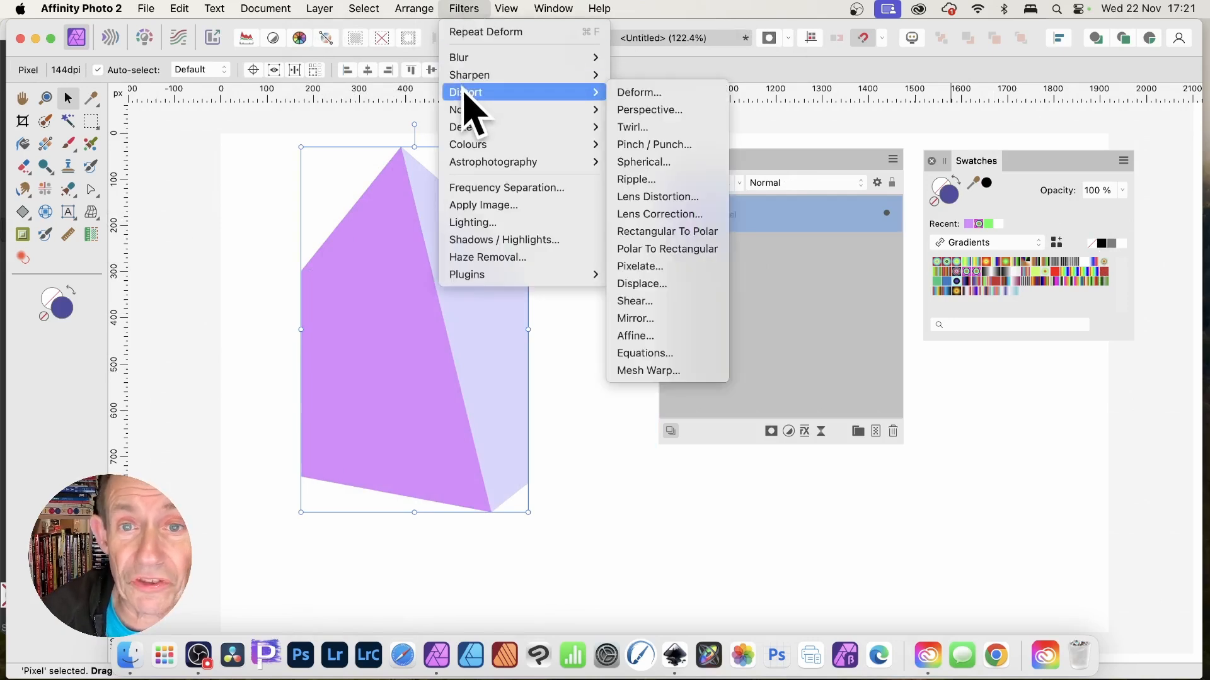
click(639, 93)
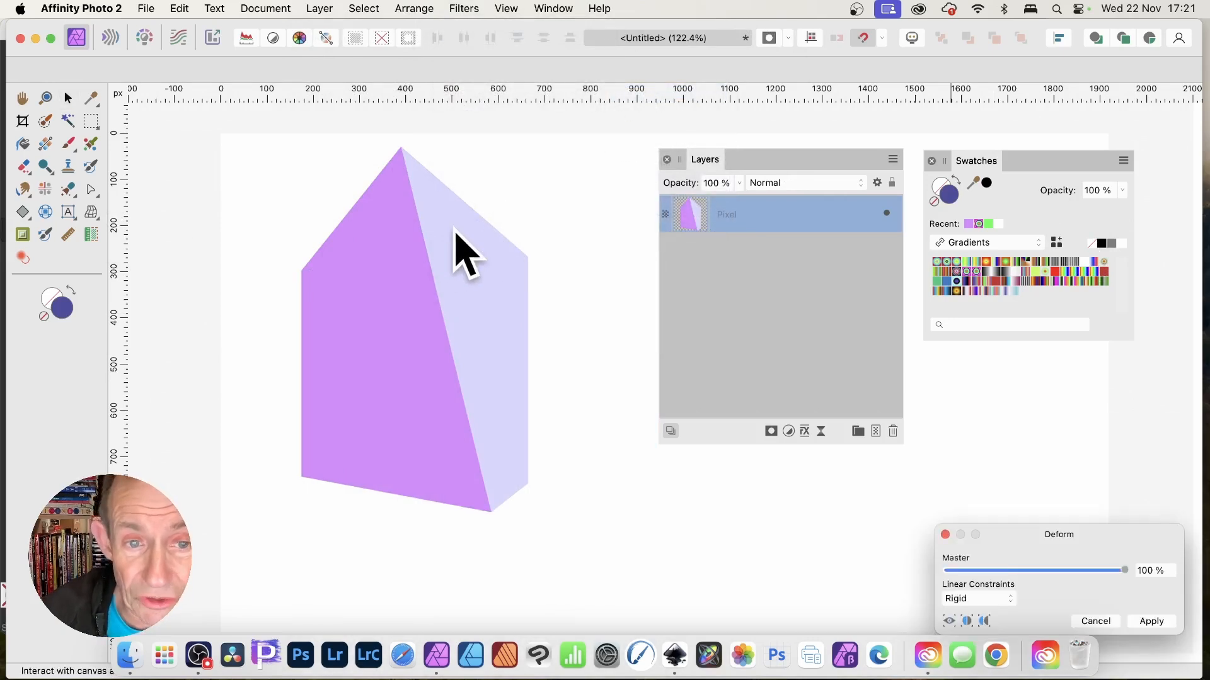
click(452, 232)
click(480, 335)
click(502, 335)
mouse_move(496, 262)
mouse_down()
mouse_move(535, 247)
mouse_move(510, 252)
mouse_up()
click(417, 300)
drag(416, 301, 352, 285)
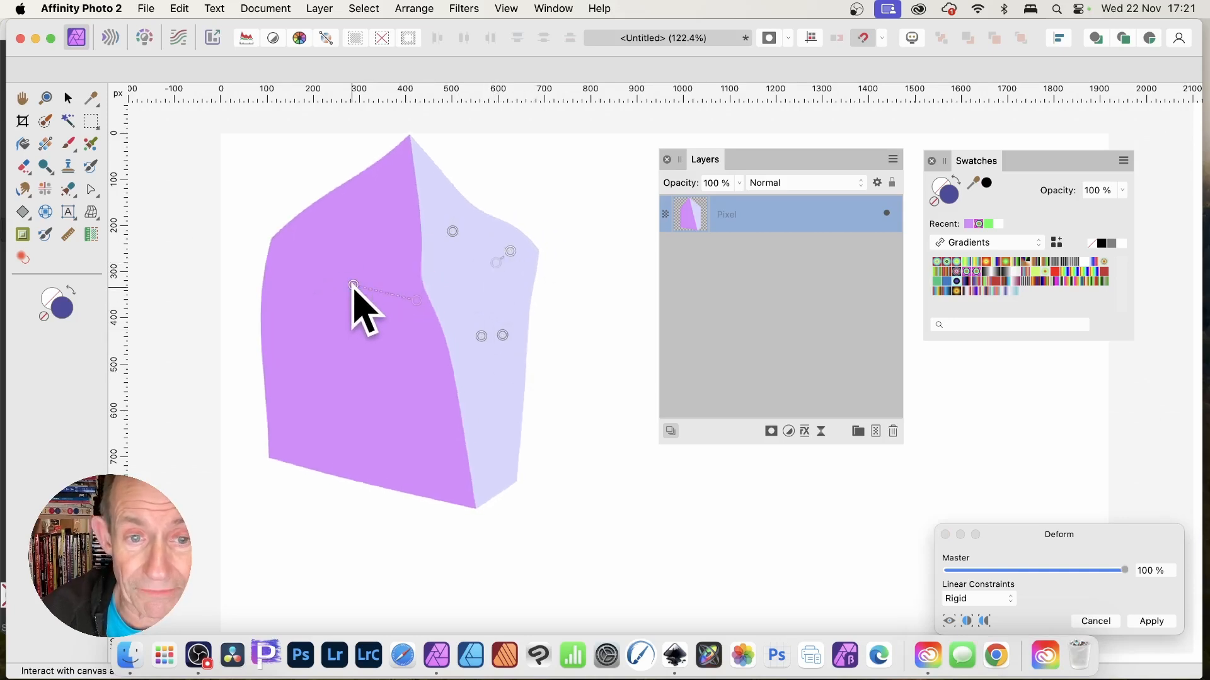
click(1145, 621)
click(715, 459)
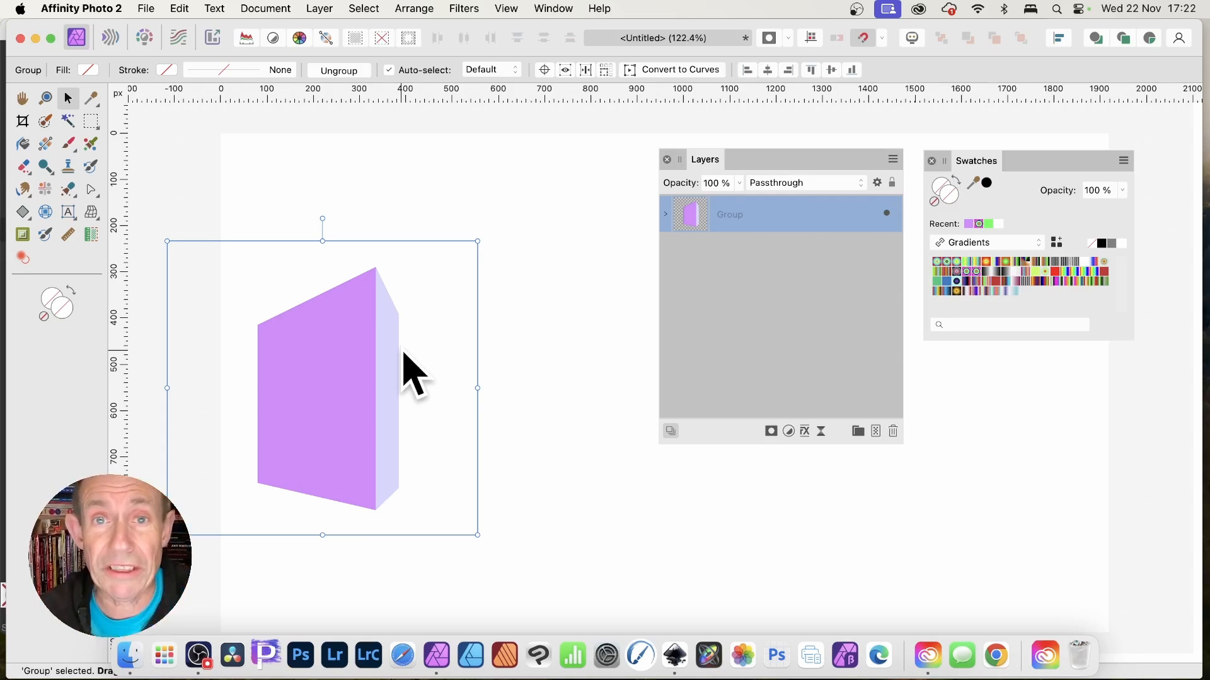
Move the grouped box up and right, and set up Move / Duplicate with a -22 px horizontal offset and duplication enabled.
drag(318, 350, 365, 300)
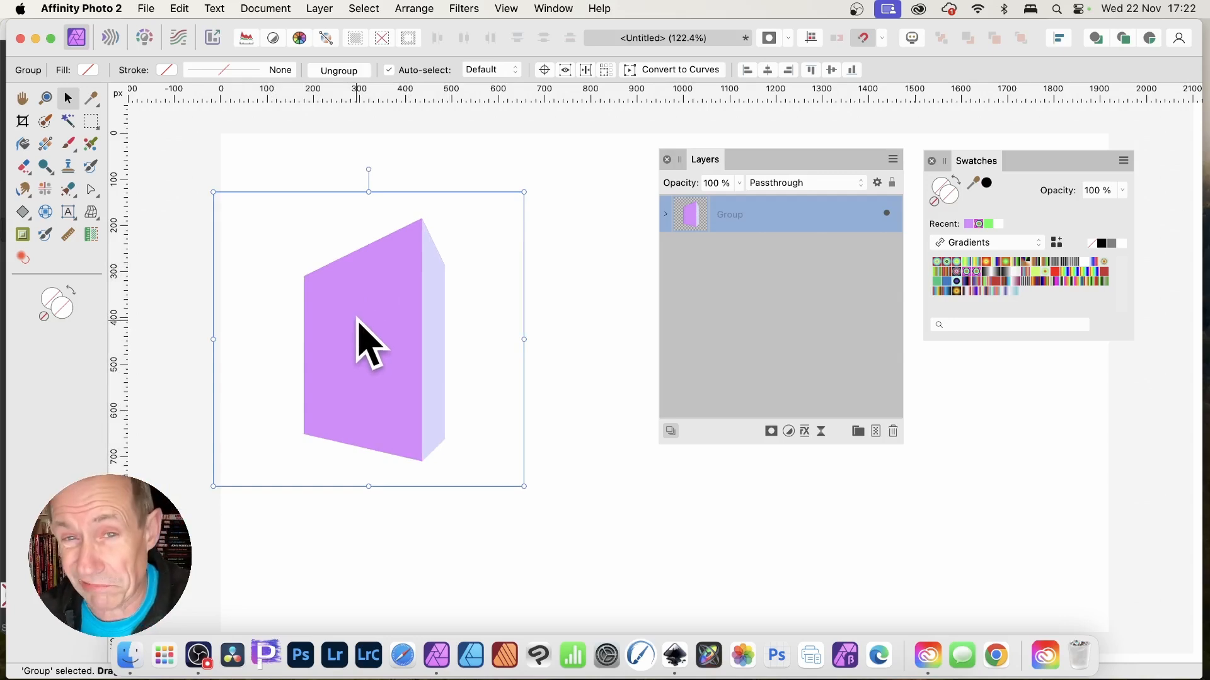
key(Return)
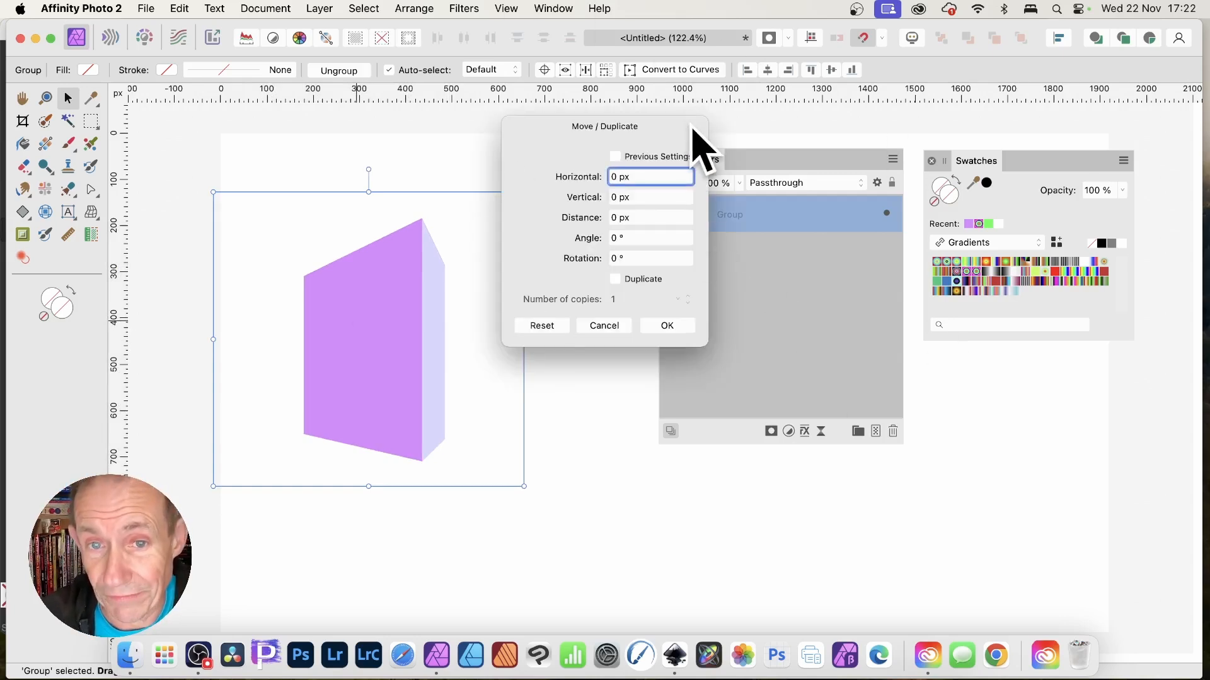
drag(579, 182, 663, 287)
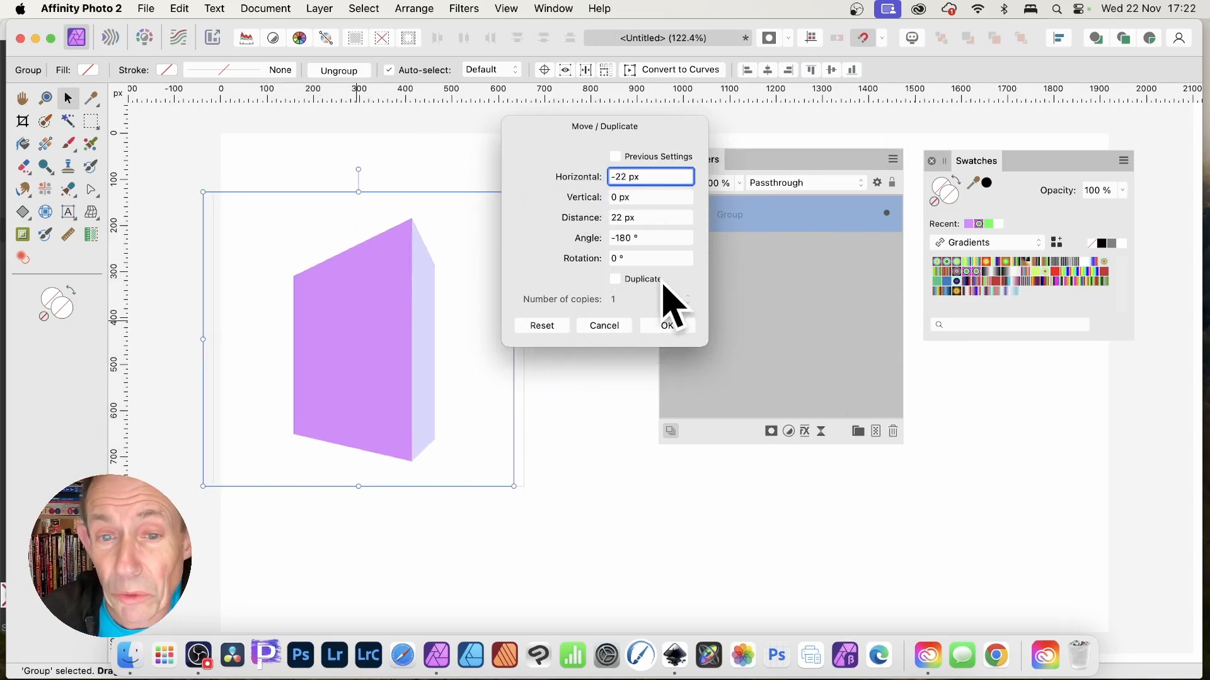
click(616, 279)
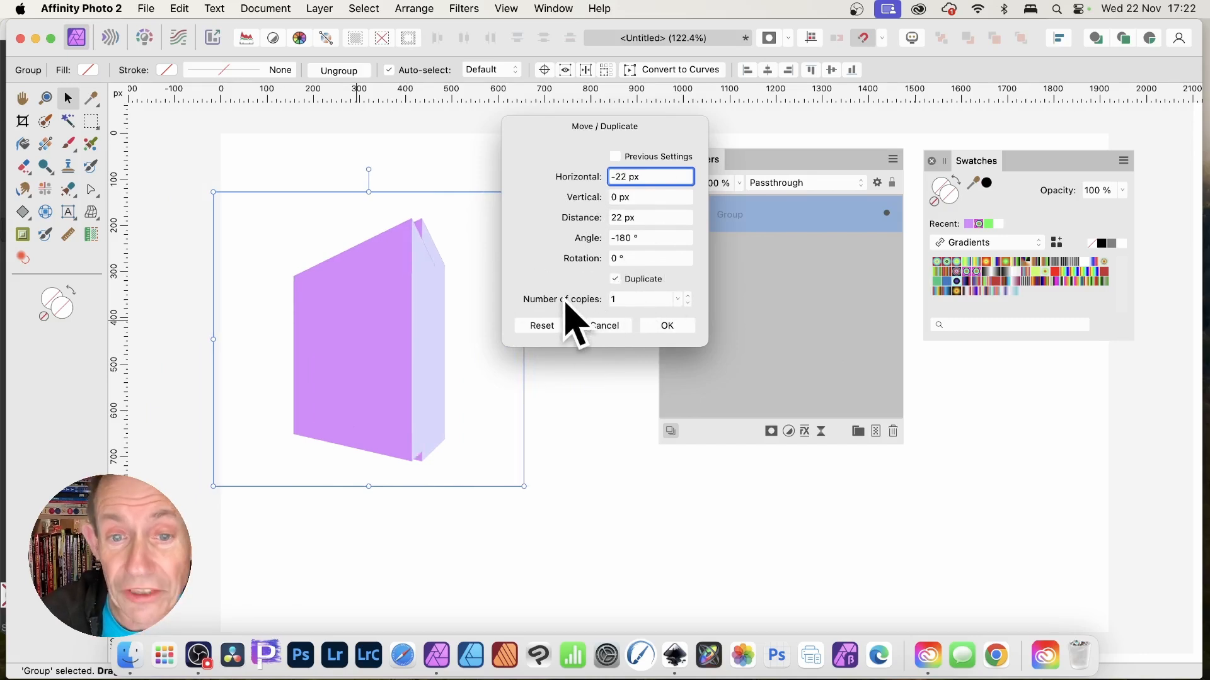
Try duplicating the grouped box as 15 copies with a 90 px horizontal offset and -14° rotation.
drag(563, 305, 572, 305)
drag(589, 184, 639, 187)
key(Up)
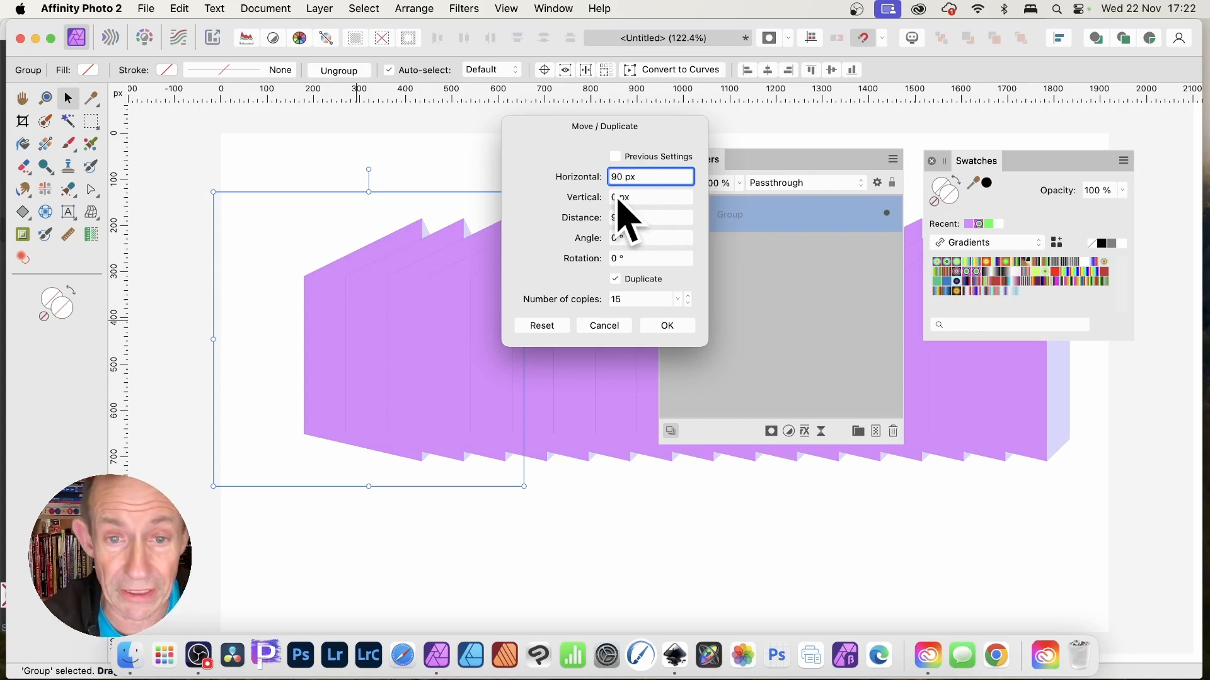
drag(589, 256, 579, 254)
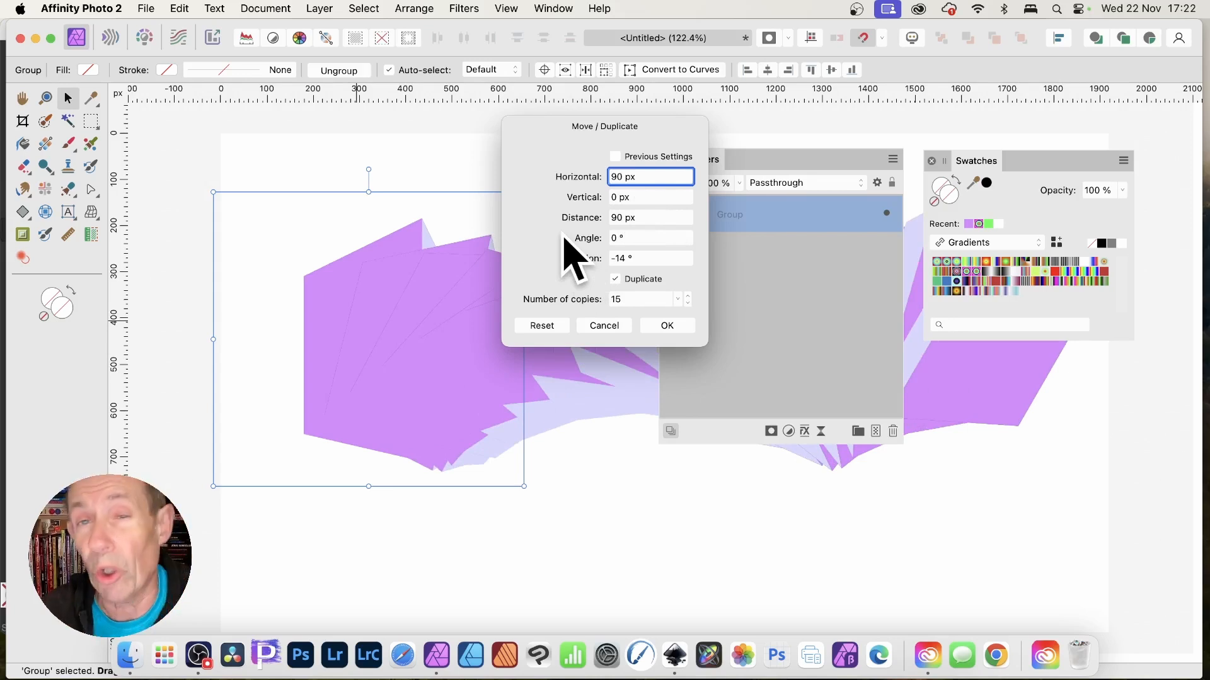
click(680, 329)
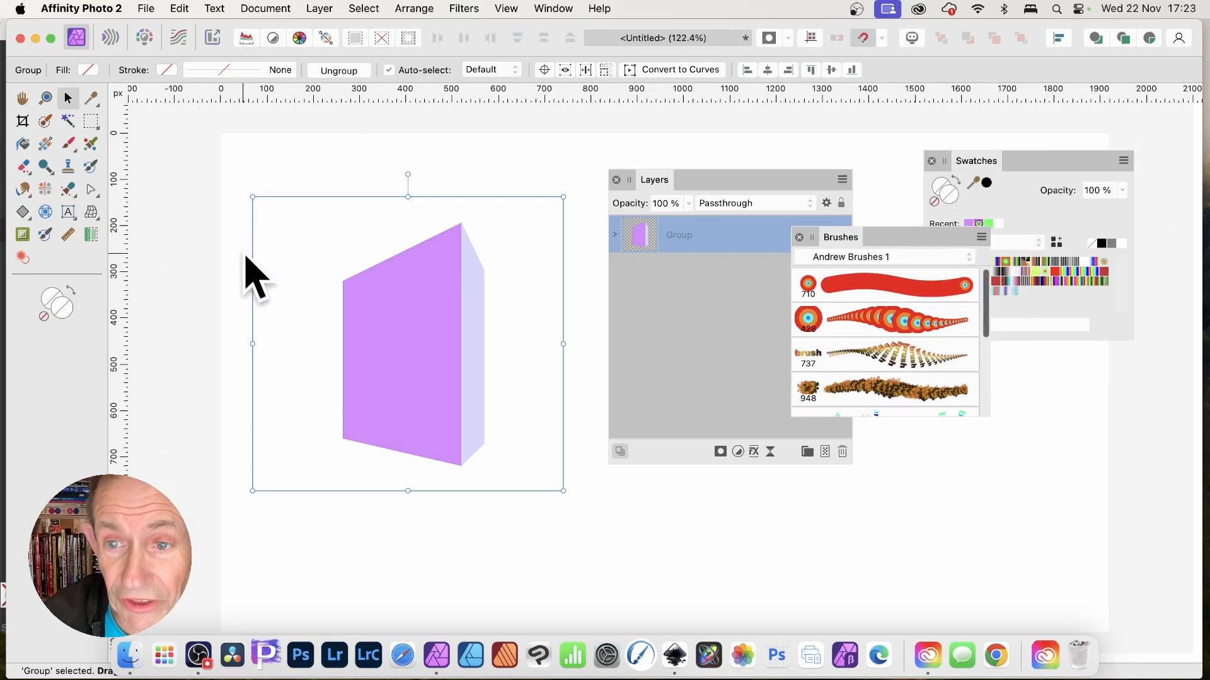
Rasterise the grouped box into a pixel layer and create a new brush from it in the current brush category.
click(981, 238)
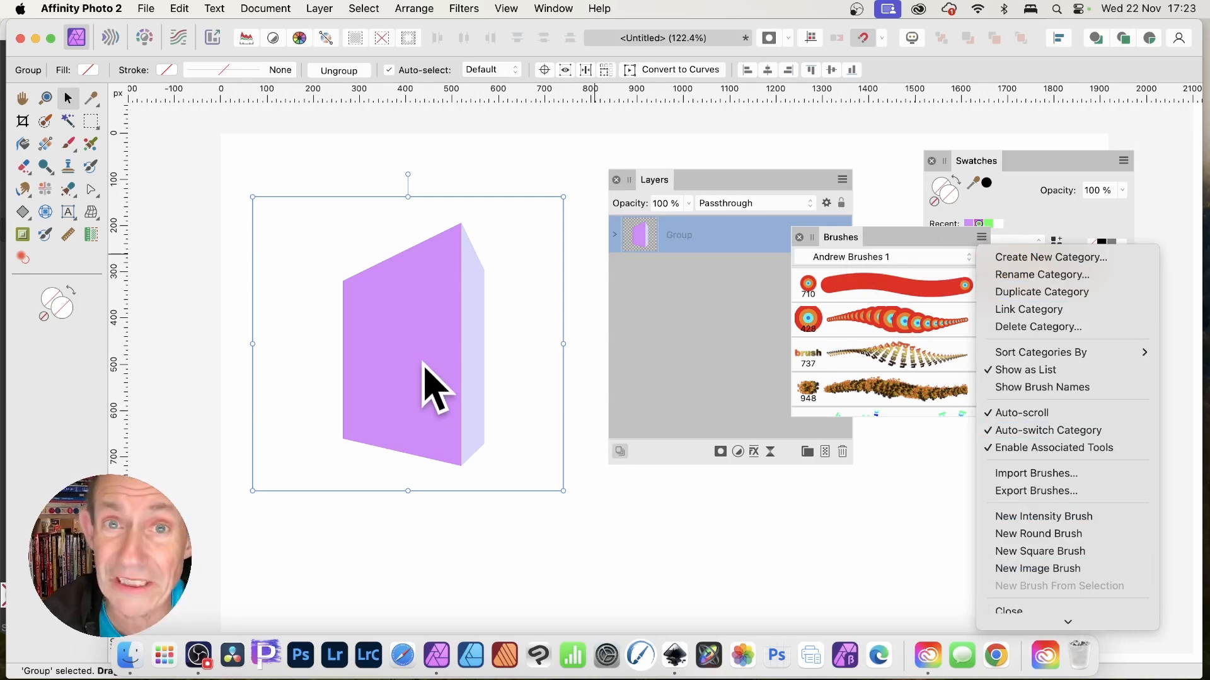
click(335, 9)
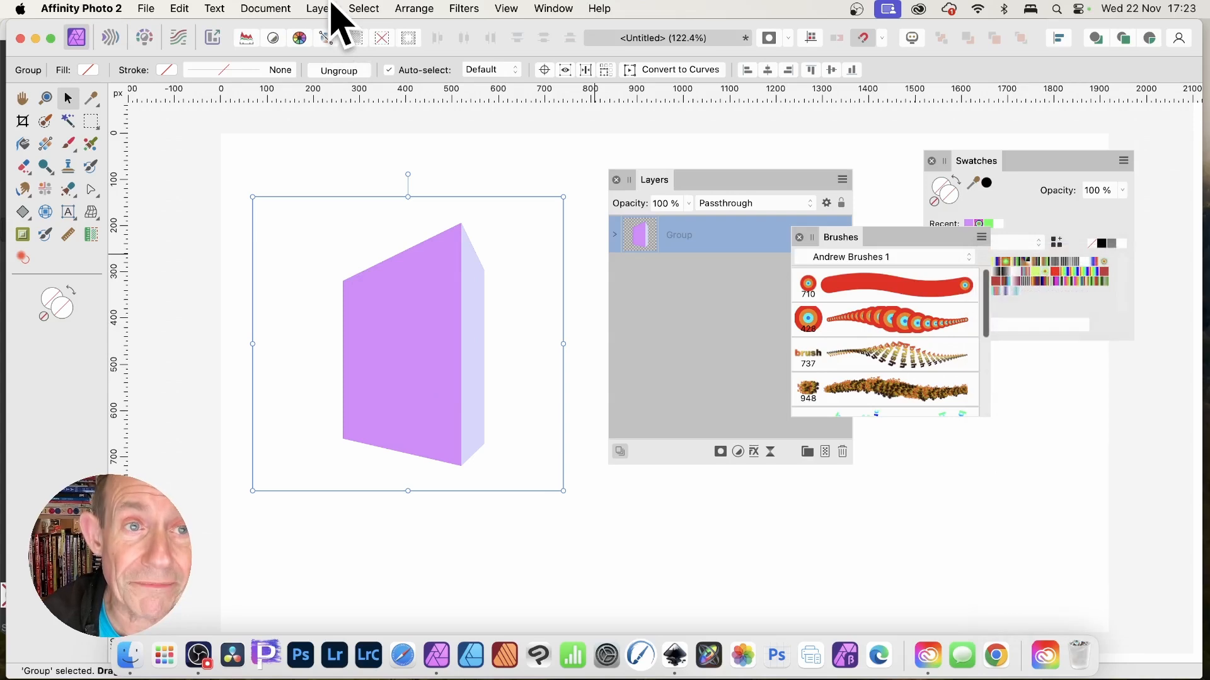
click(332, 9)
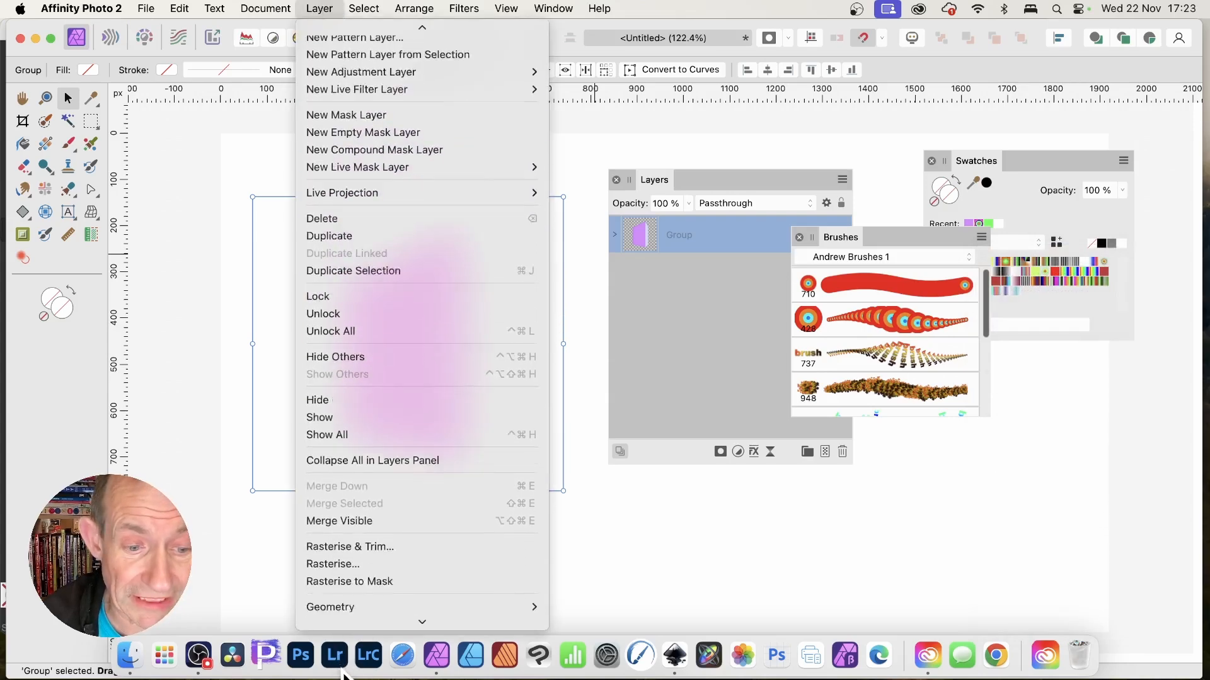
click(356, 523)
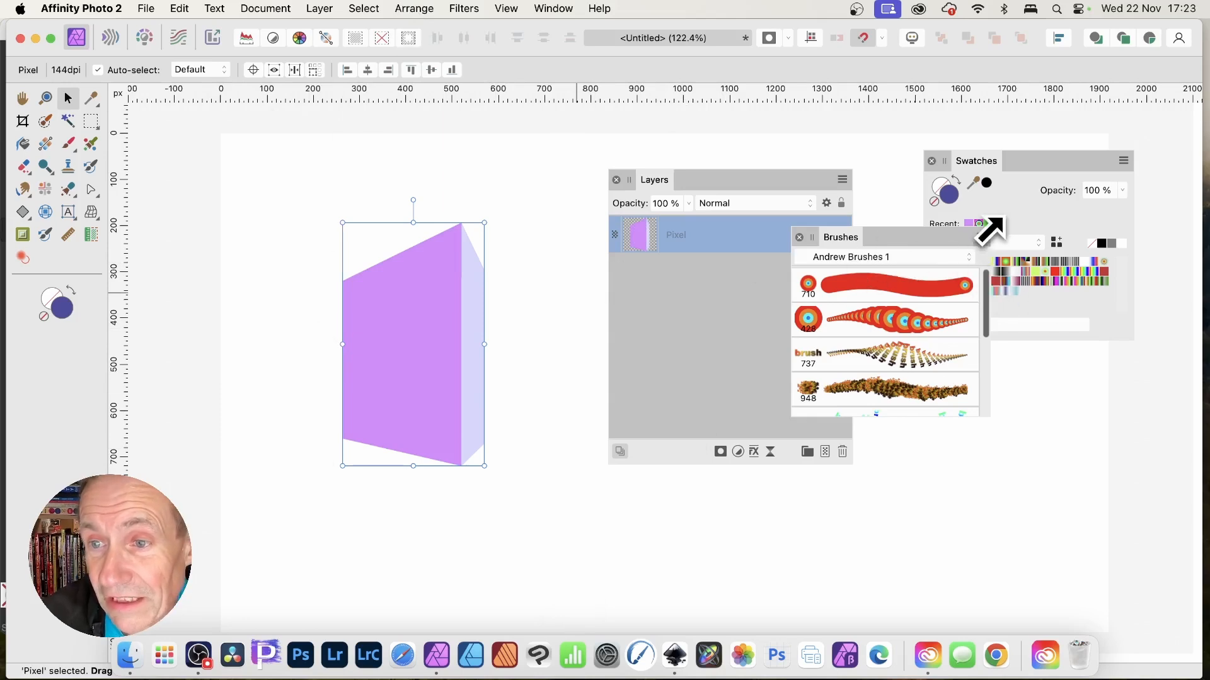
click(981, 237)
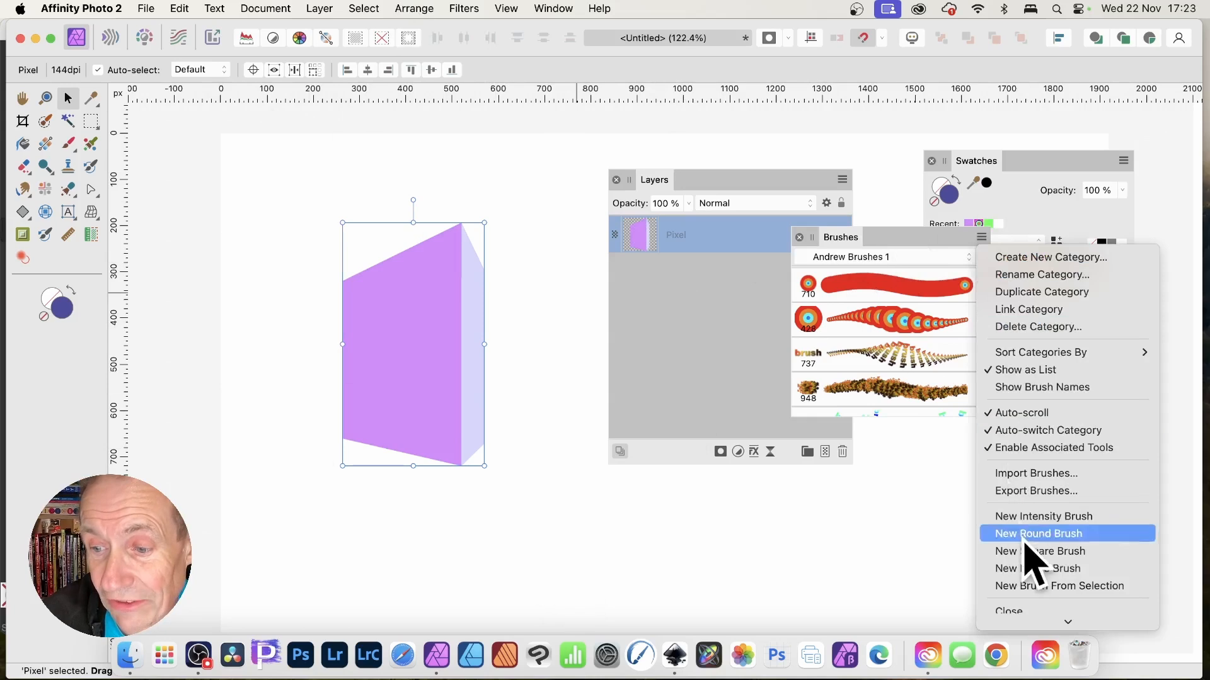
click(1057, 588)
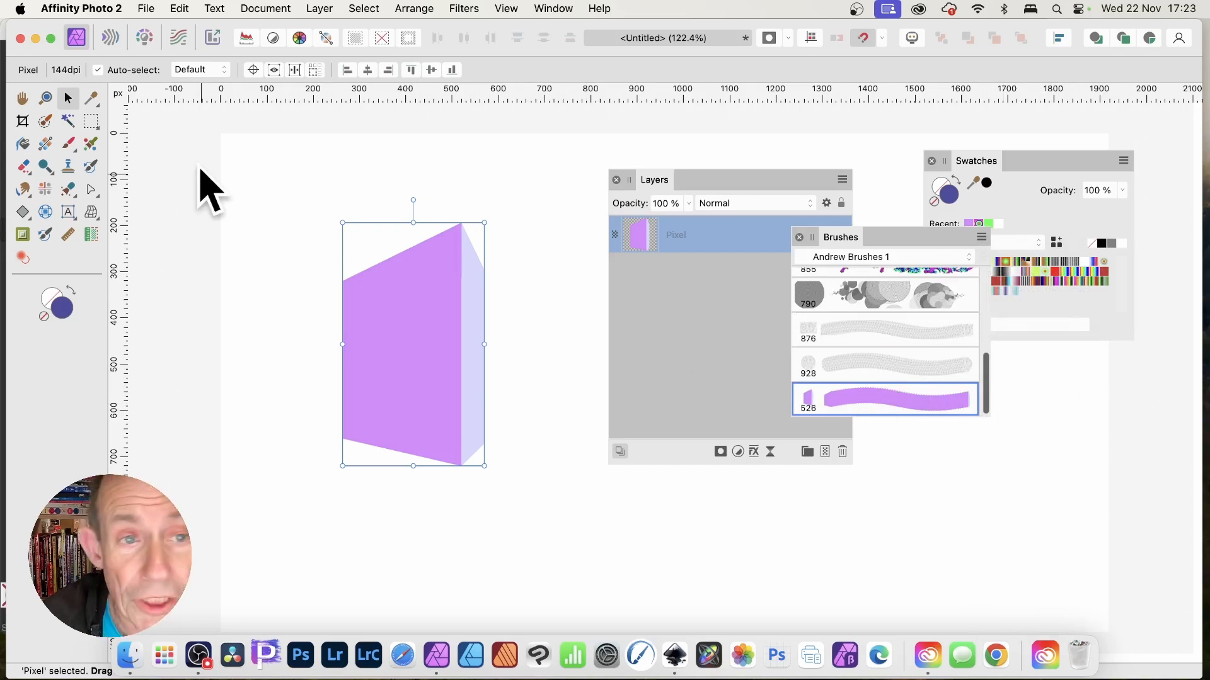
Create a pattern layer from the box's pixel layer, and rotate and shrink its tile so the repeated boxes run diagonally.
click(323, 12)
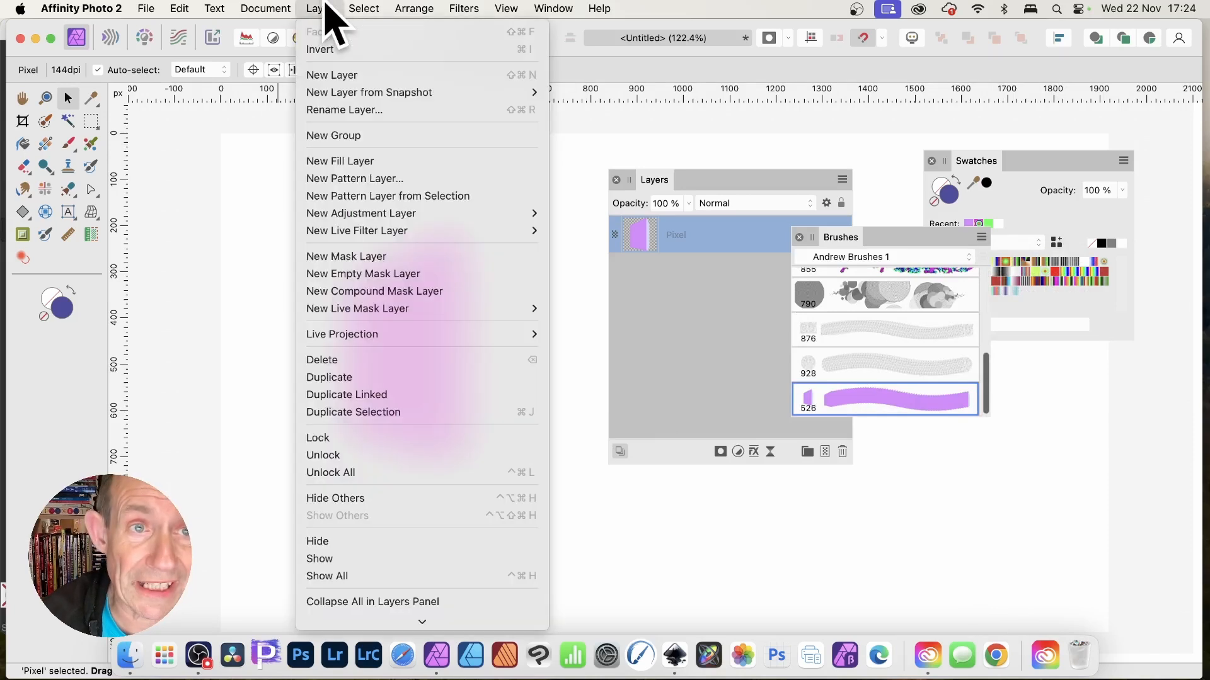
click(372, 196)
drag(596, 264, 505, 360)
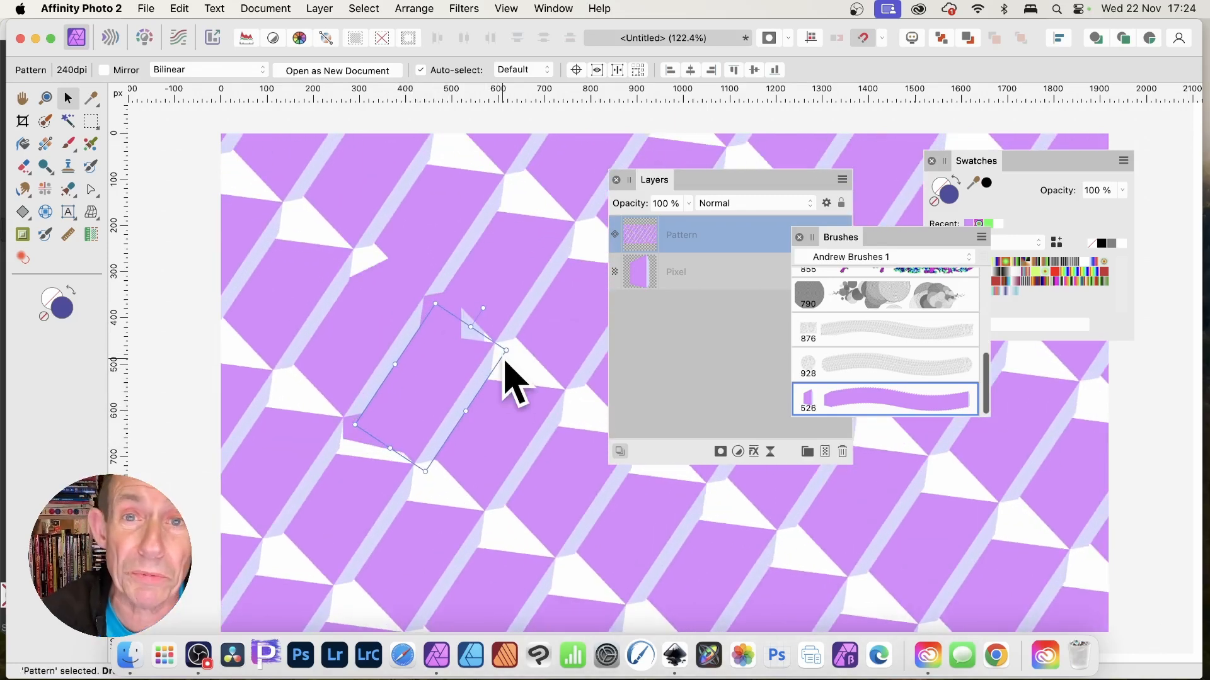